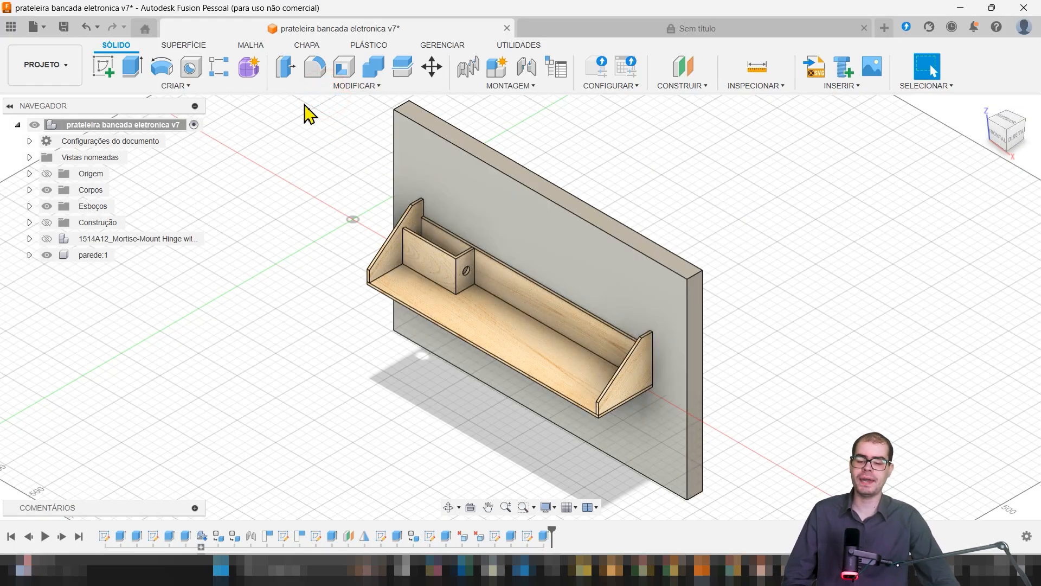
# Examine the wall-mounted shelf model, including the wall panel, the cable box and its pass-through holes
pyautogui.moveTo(303, 102); pyautogui.dragTo(779, 502)
pyautogui.click(836, 388)
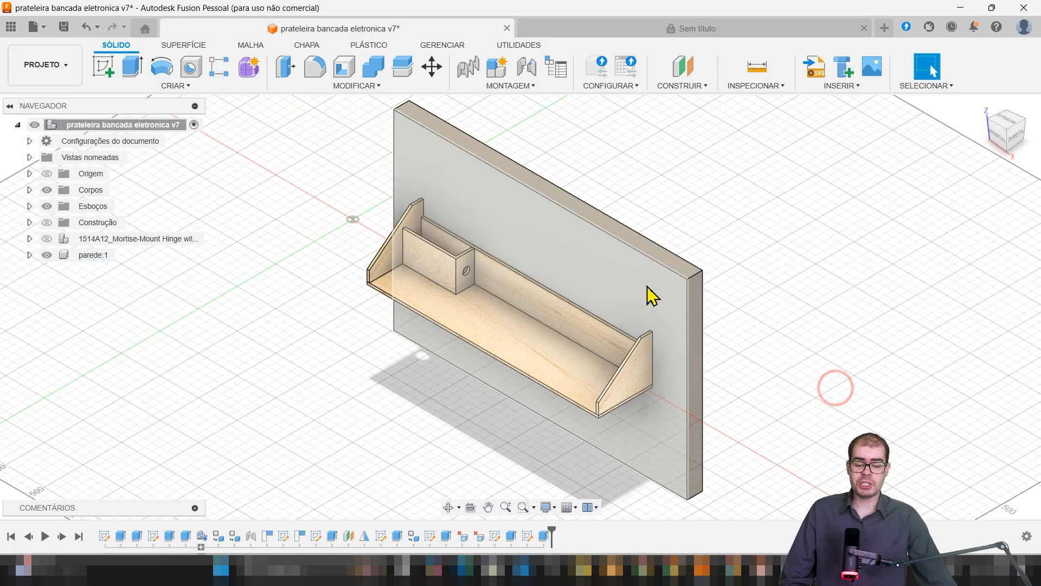
pyautogui.click(639, 280)
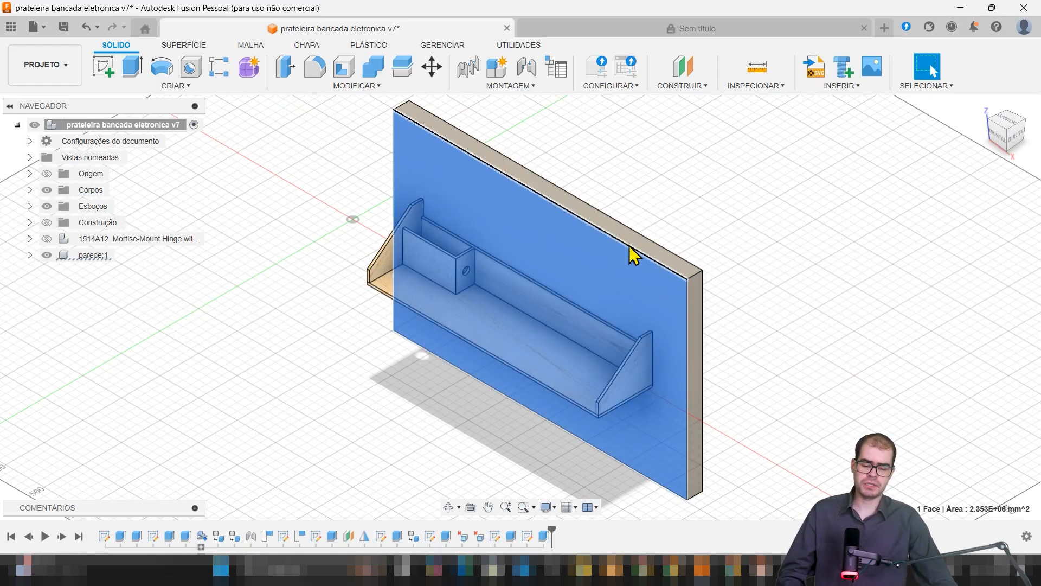
pyautogui.click(687, 230)
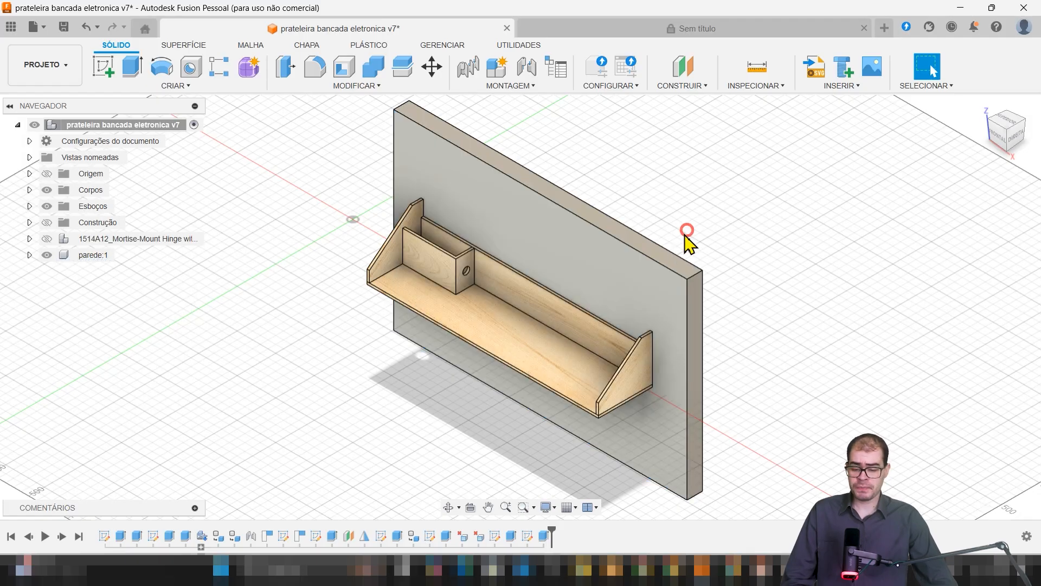
pyautogui.scroll(3, 546, 350)
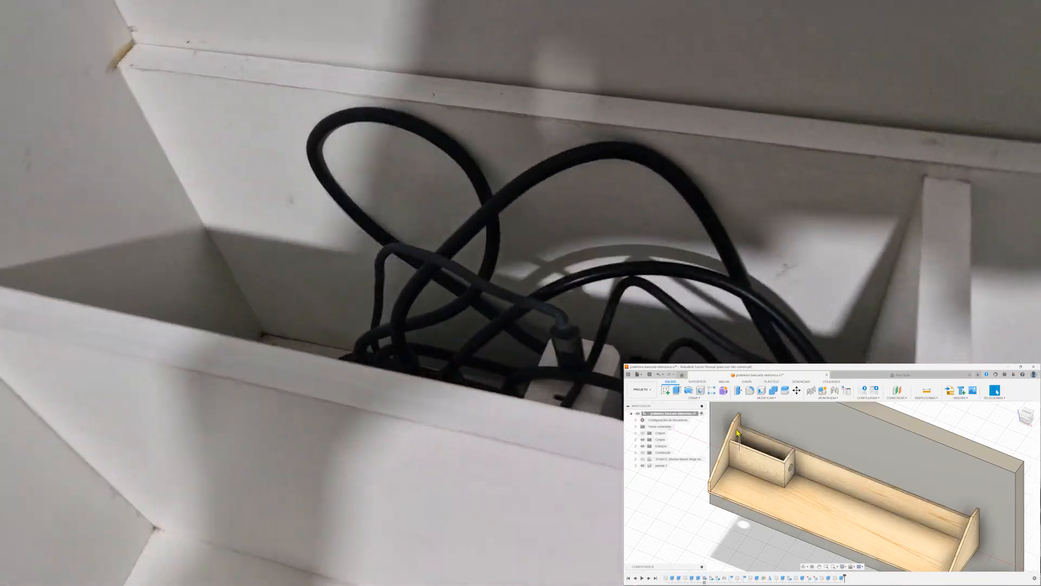
pyautogui.scroll(2, 775, 451)
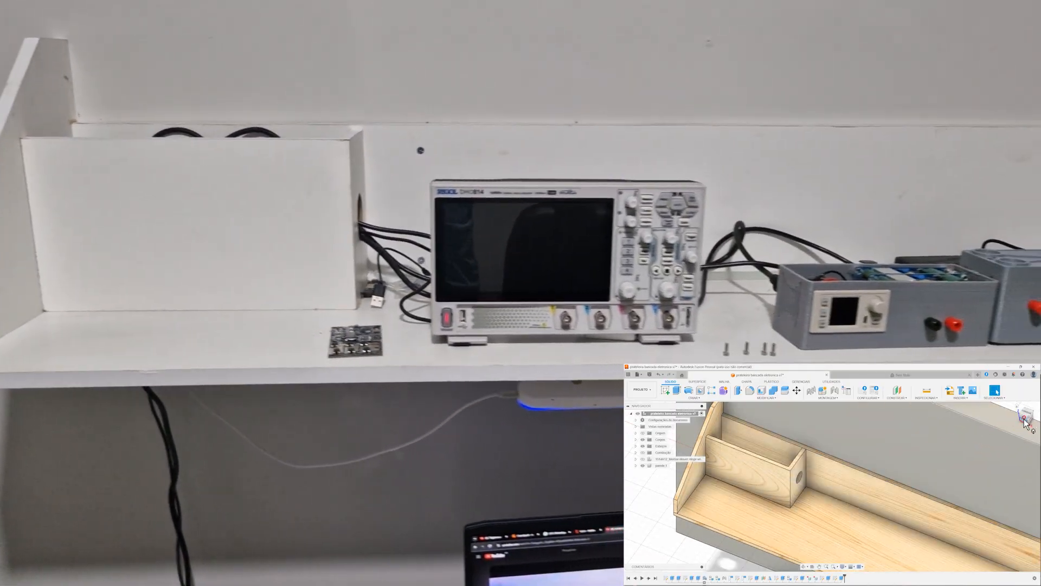
pyautogui.keyDown('shift'); pyautogui.moveTo(727, 427); pyautogui.dragTo(832, 488, button='middle'); pyautogui.keyUp('shift')
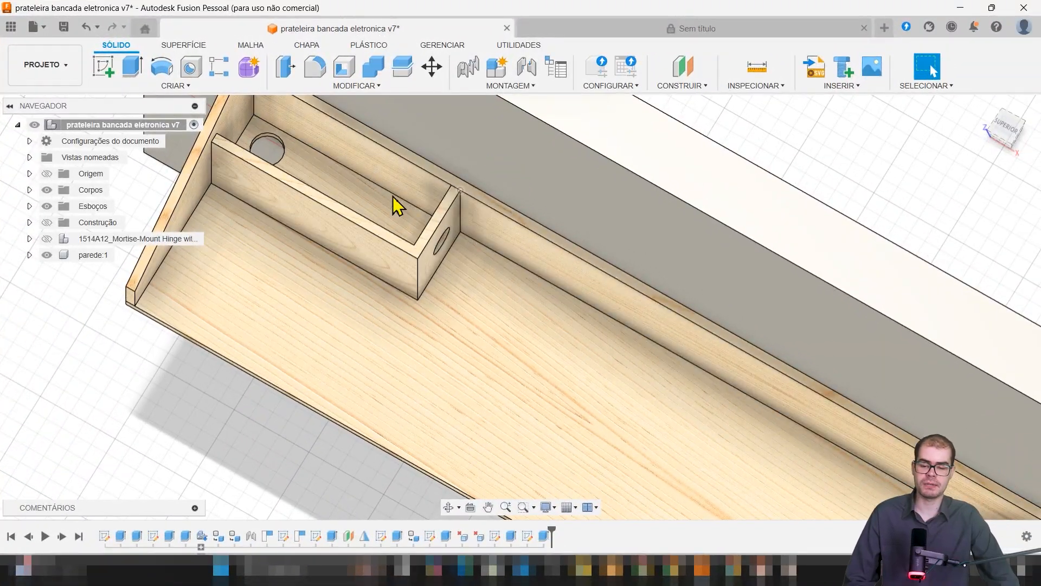
pyautogui.click(281, 154)
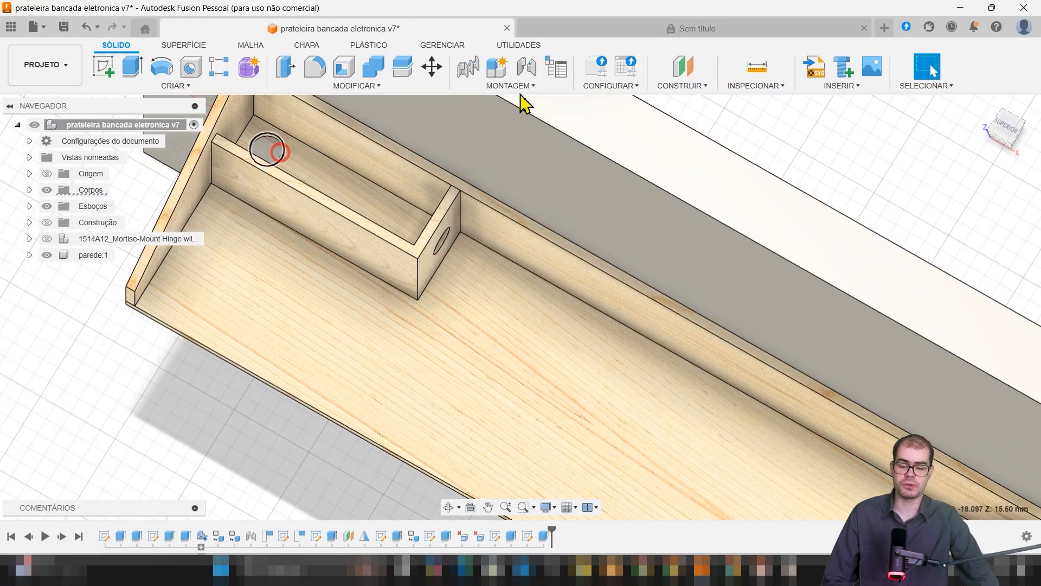
pyautogui.click(796, 154)
pyautogui.click(1010, 130)
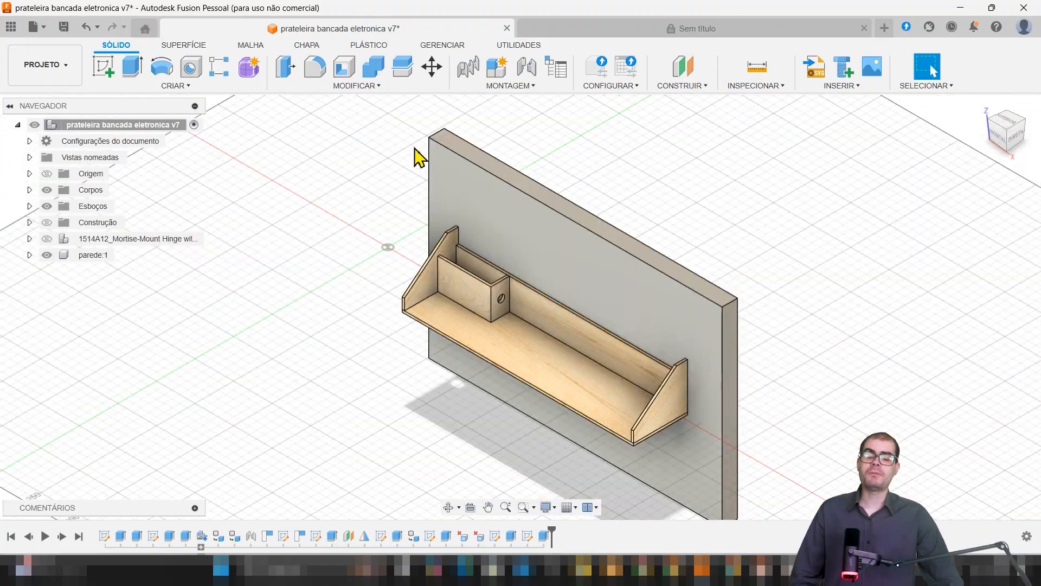
pyautogui.moveTo(389, 109); pyautogui.dragTo(814, 519)
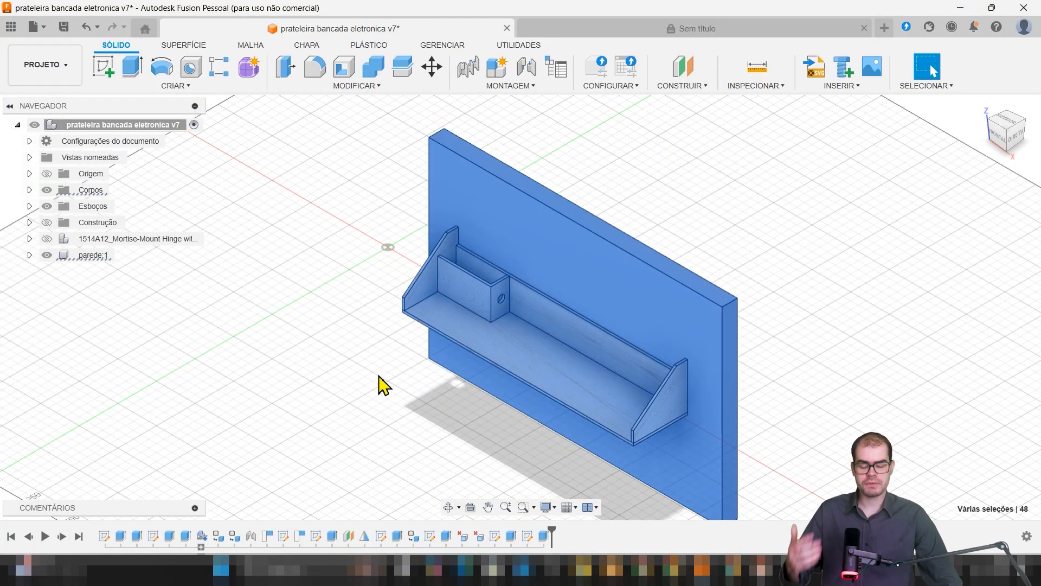
pyautogui.moveTo(285, 318); pyautogui.dragTo(279, 305, button='middle')
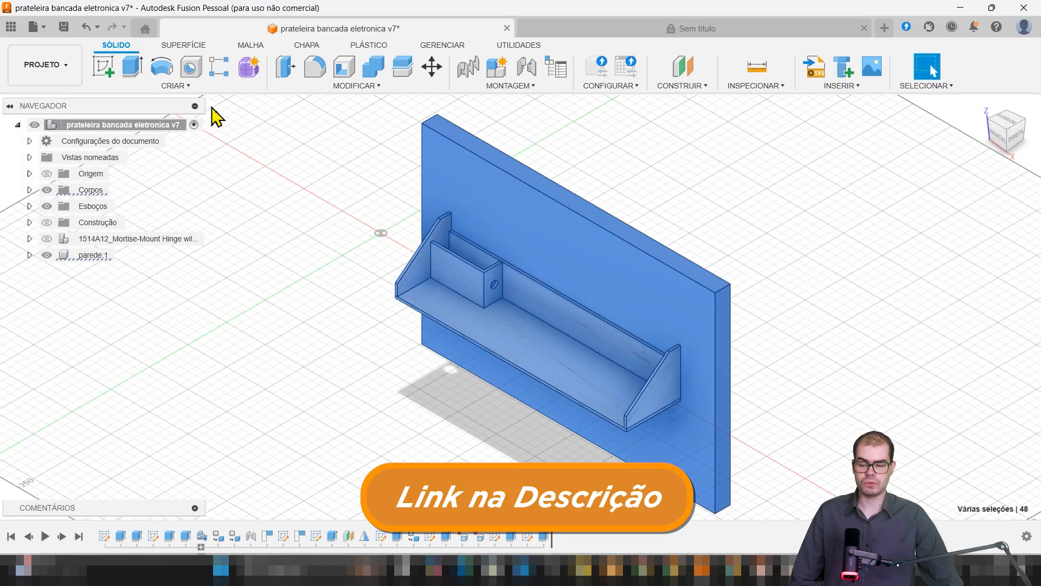
# Create a new project named "aula 3" and open it
pyautogui.click(11, 26)
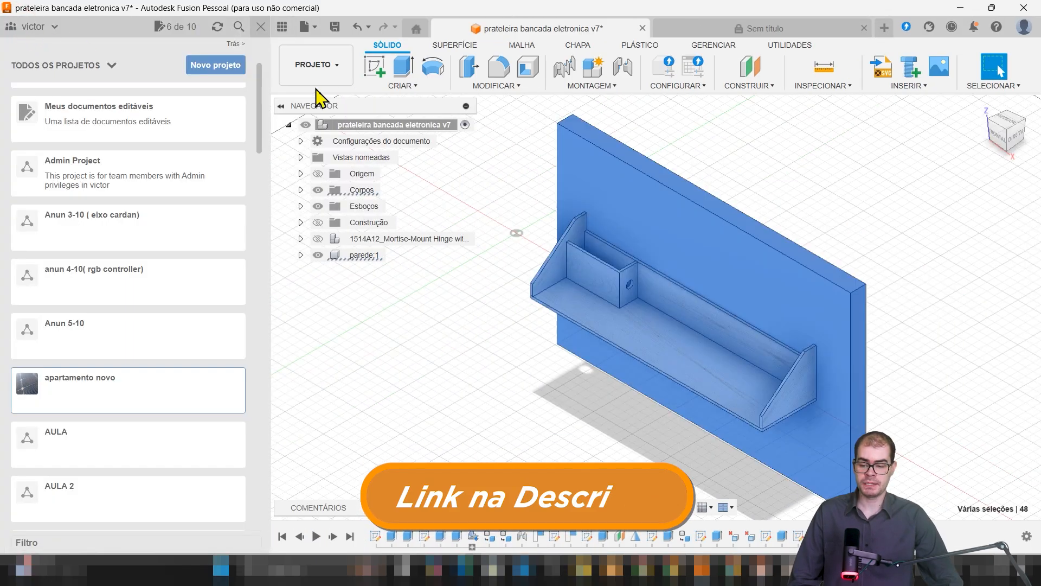
pyautogui.click(218, 65)
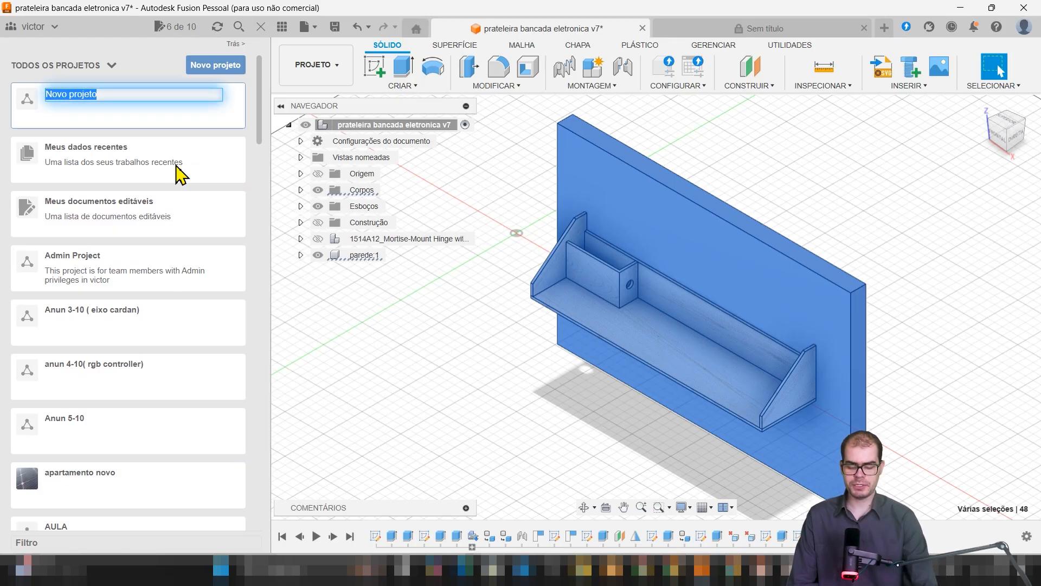
pyautogui.write('aula 3')
pyautogui.press('Return')
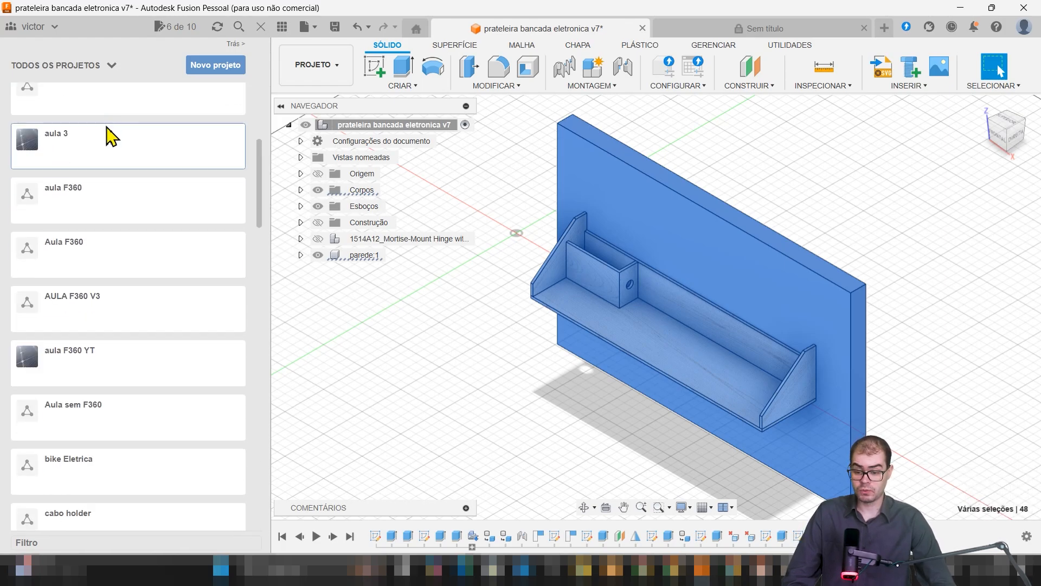
pyautogui.click(108, 146)
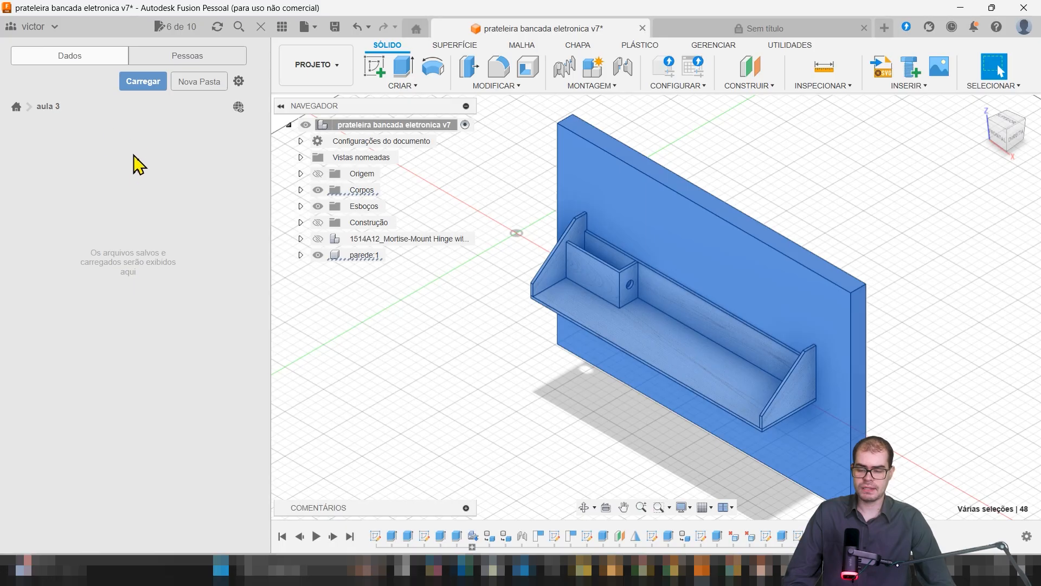
# Upload the file "prateleira bancada eletronica v7 - Aula 3" from Downloads to the aula 3 project
pyautogui.click(143, 83)
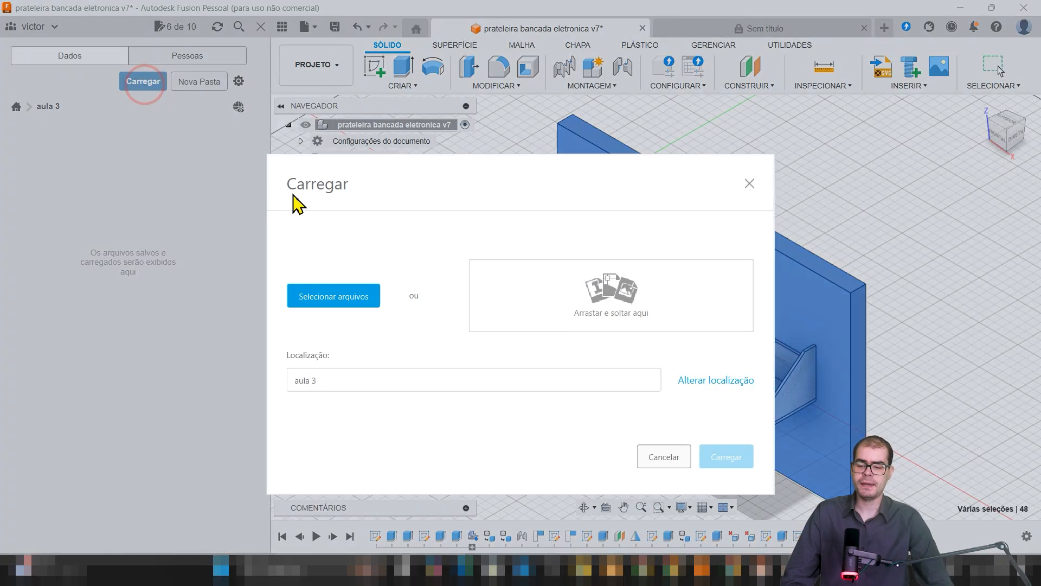
pyautogui.click(332, 293)
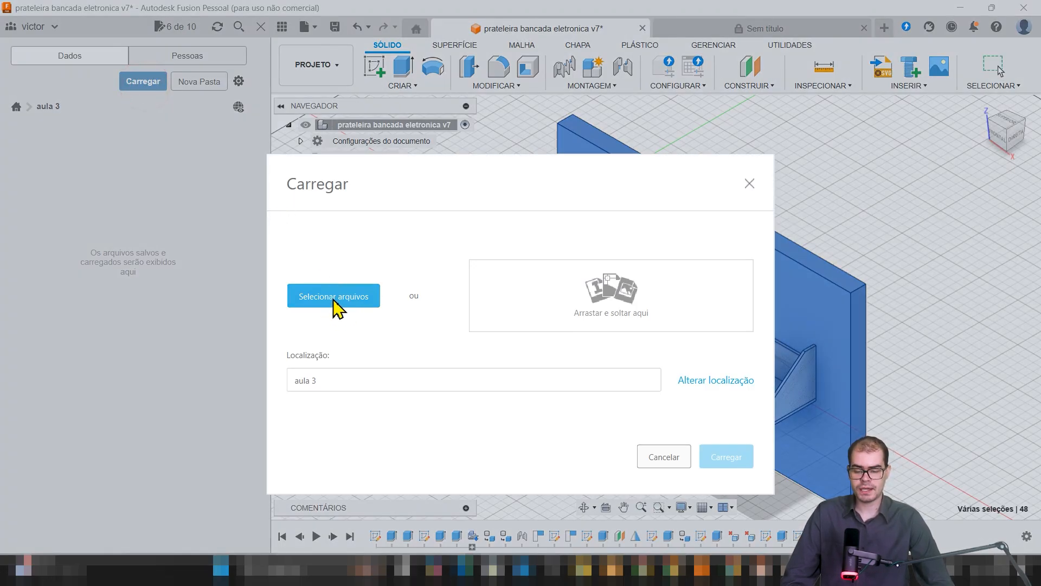
pyautogui.click(333, 299)
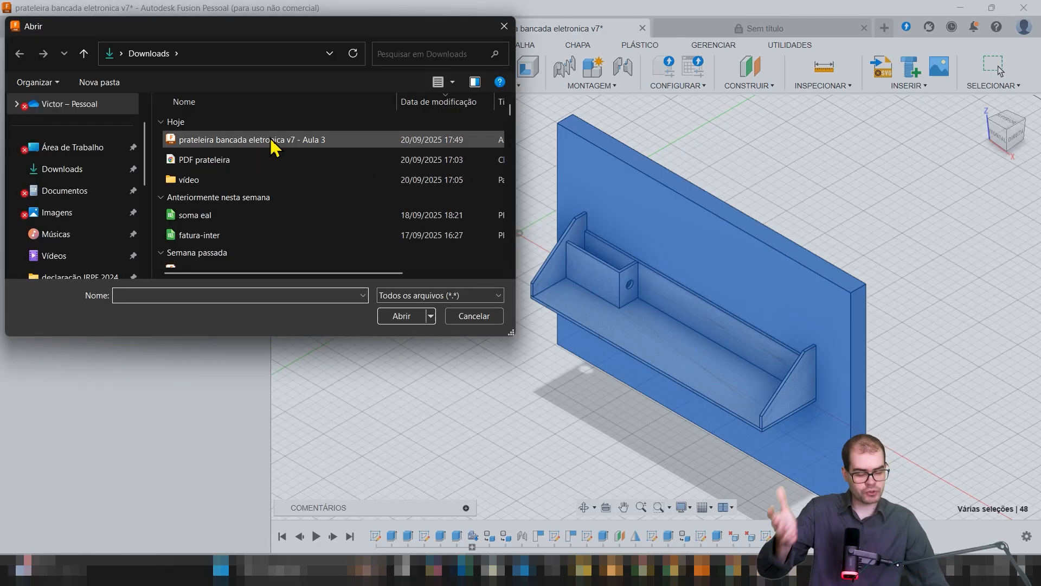
pyautogui.click(228, 139)
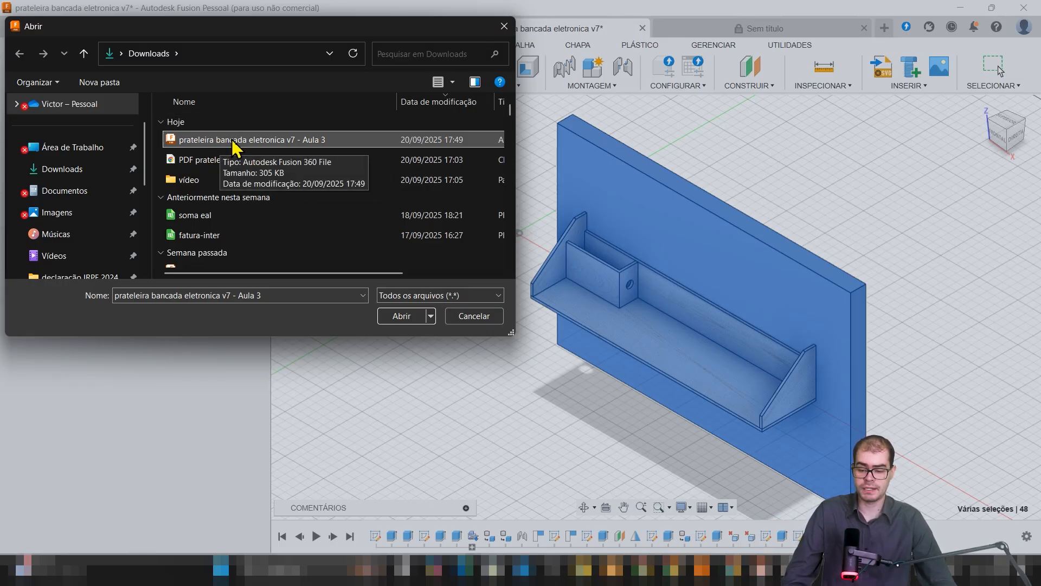
pyautogui.click(402, 317)
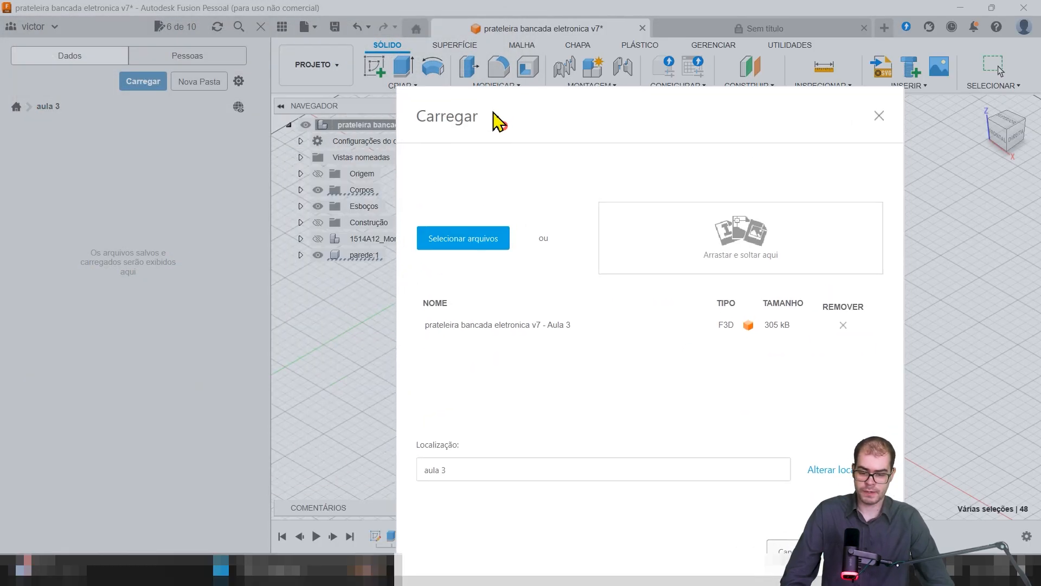
pyautogui.moveTo(494, 113); pyautogui.dragTo(390, 54)
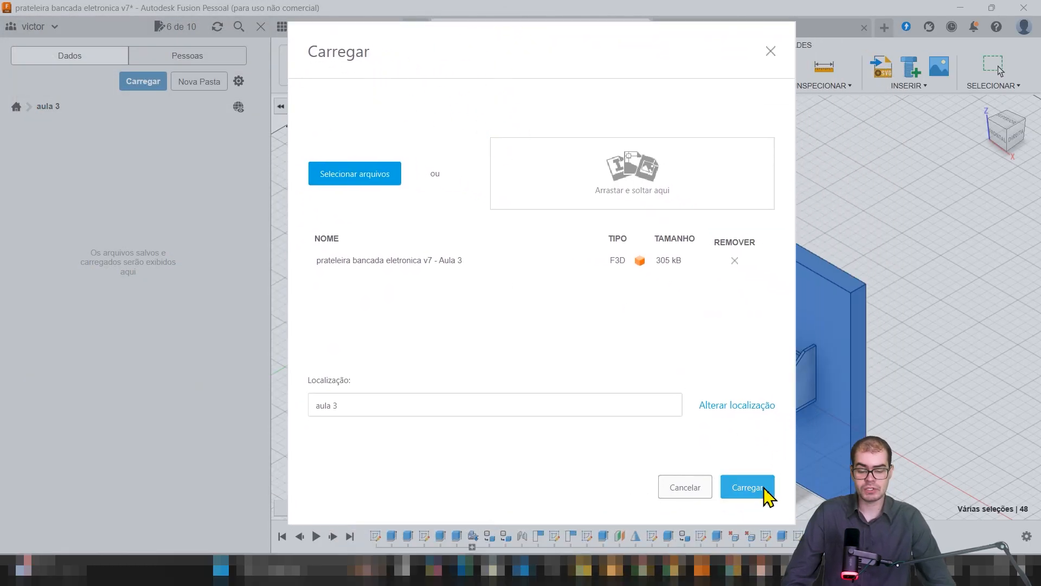
pyautogui.click(747, 487)
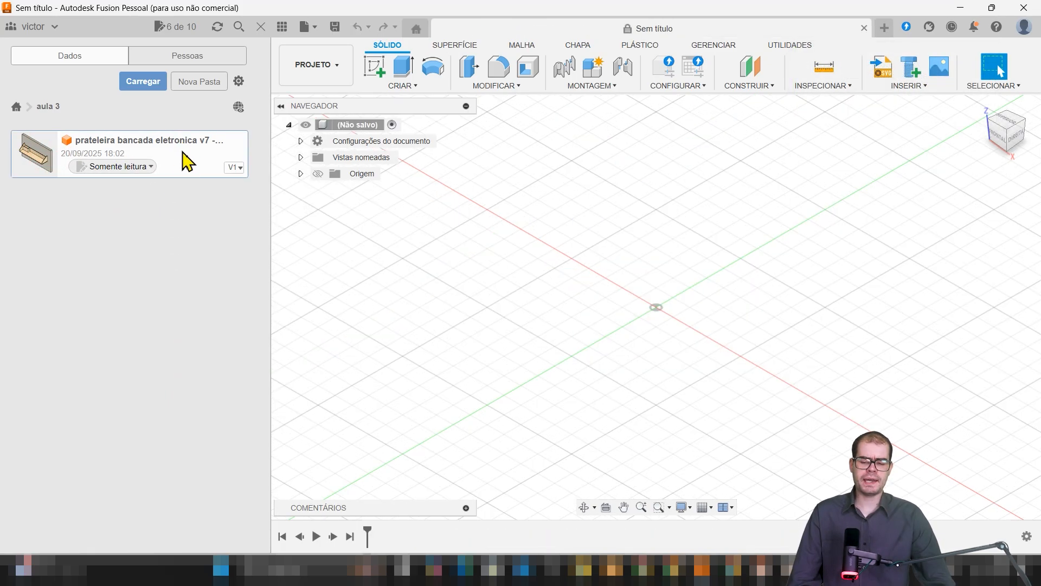
# Make the uploaded shelf design editable and open it in the full workspace
pyautogui.click(113, 166)
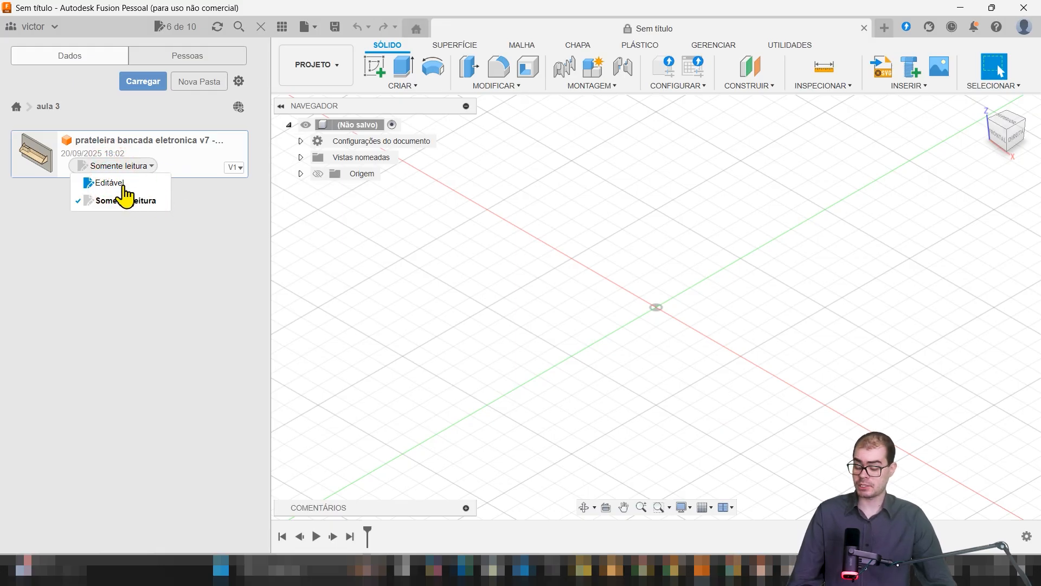
pyautogui.click(109, 183)
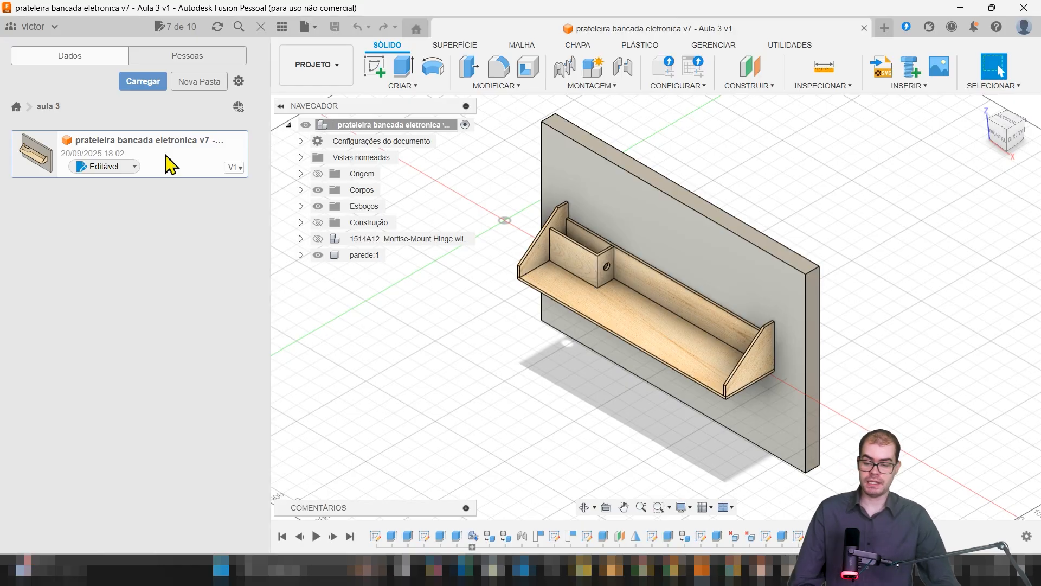
pyautogui.click(260, 26)
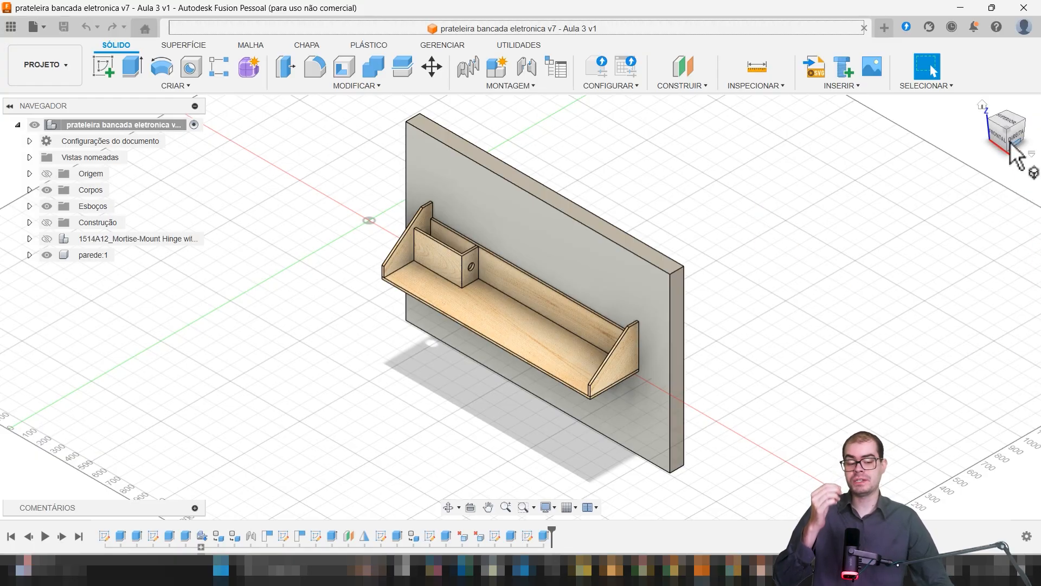
pyautogui.moveTo(1008, 134); pyautogui.dragTo(1031, 109)
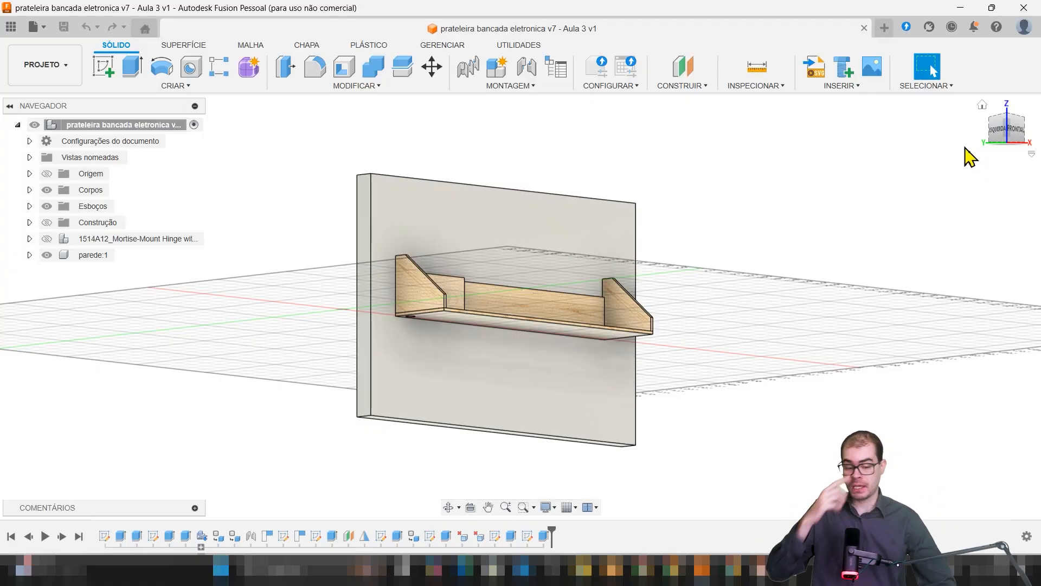
pyautogui.moveTo(1002, 136)
pyautogui.mouseDown()
pyautogui.moveTo(992, 168)
pyautogui.moveTo(1033, 173)
pyautogui.moveTo(1036, 146)
pyautogui.moveTo(1039, 161)
pyautogui.moveTo(1000, 142)
pyautogui.mouseUp()
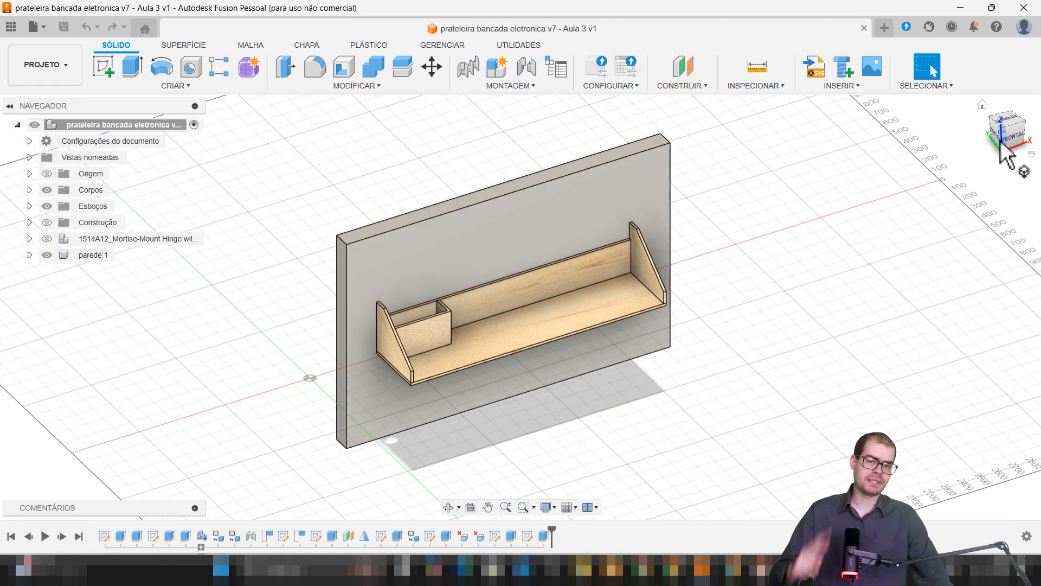
pyautogui.scroll(3, 448, 317)
pyautogui.click(176, 86)
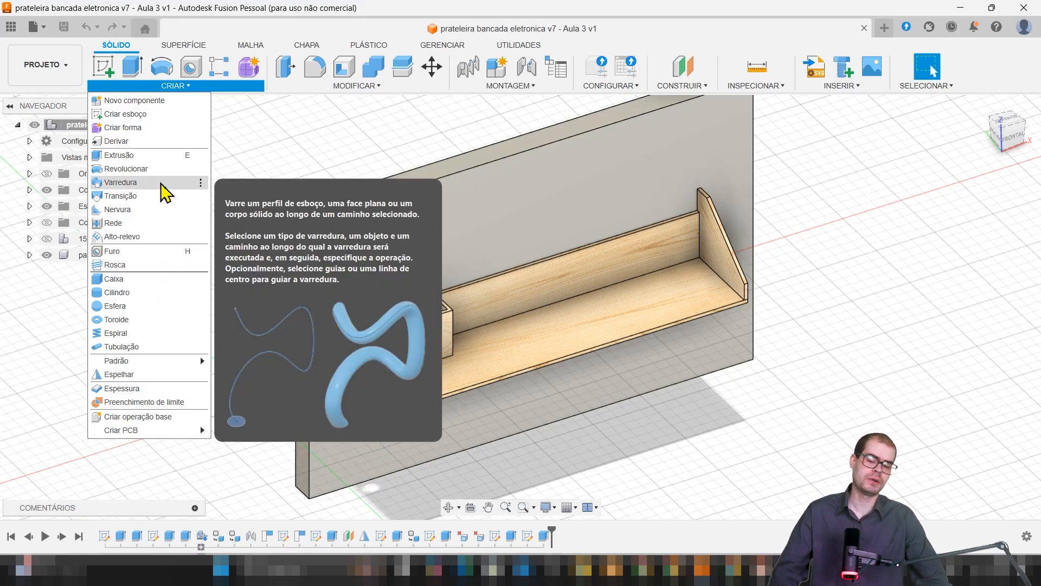
pyautogui.click(191, 89)
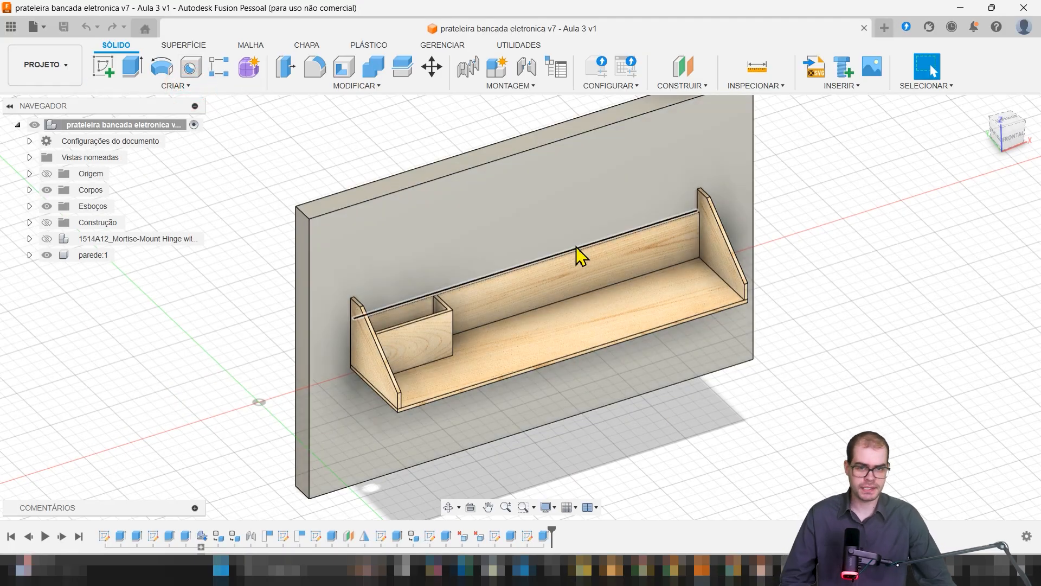
pyautogui.click(424, 211)
# Examine the parede:1 component and each of Corpo1, Corpo7, Corpo5, Corpo6 and Corpo9 to identify which part of the model it represents
pyautogui.click(88, 256)
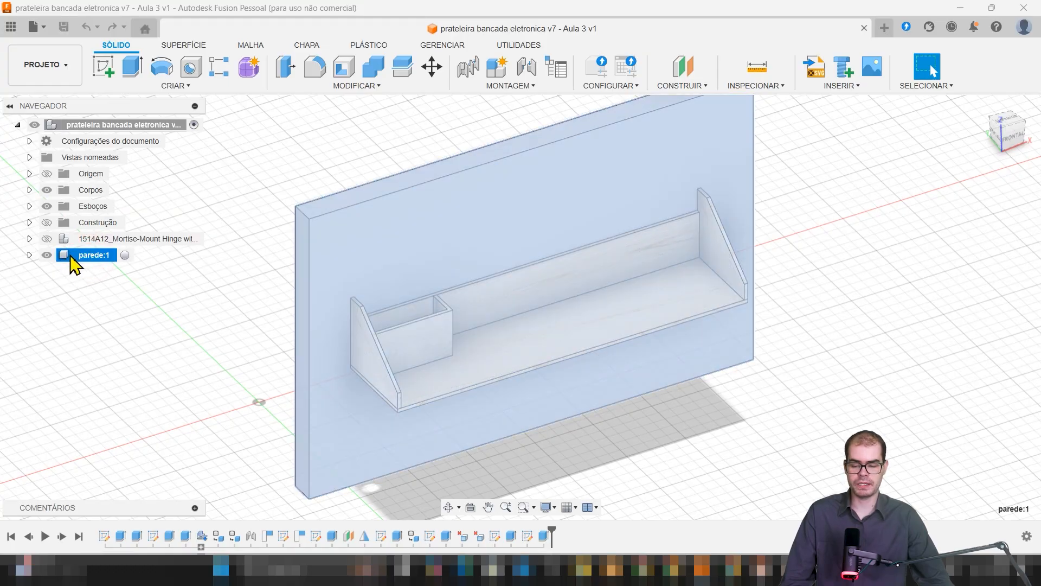
pyautogui.click(28, 189)
pyautogui.click(144, 200)
pyautogui.click(103, 223)
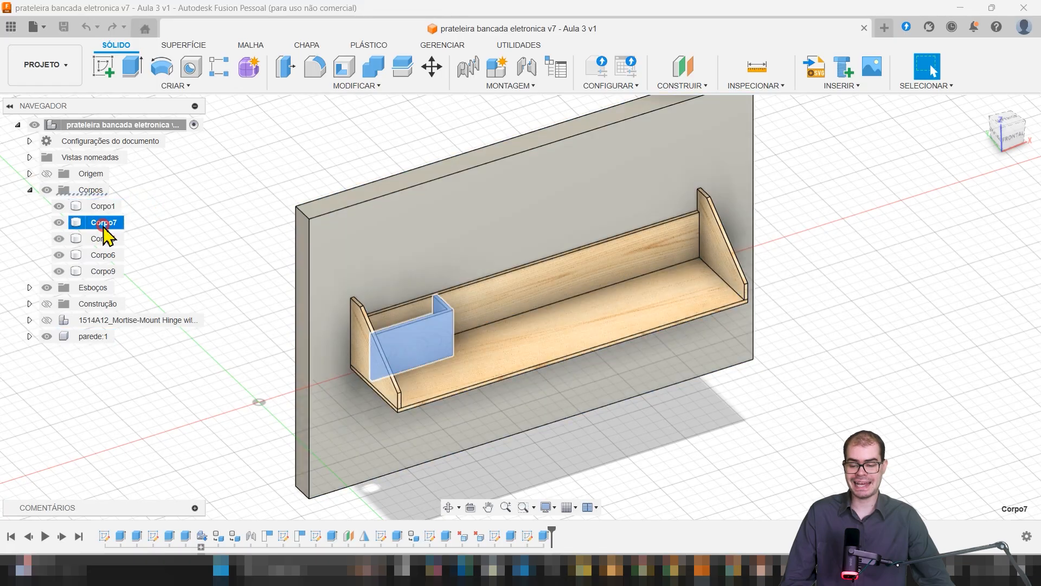
pyautogui.click(103, 239)
pyautogui.click(103, 255)
pyautogui.click(101, 272)
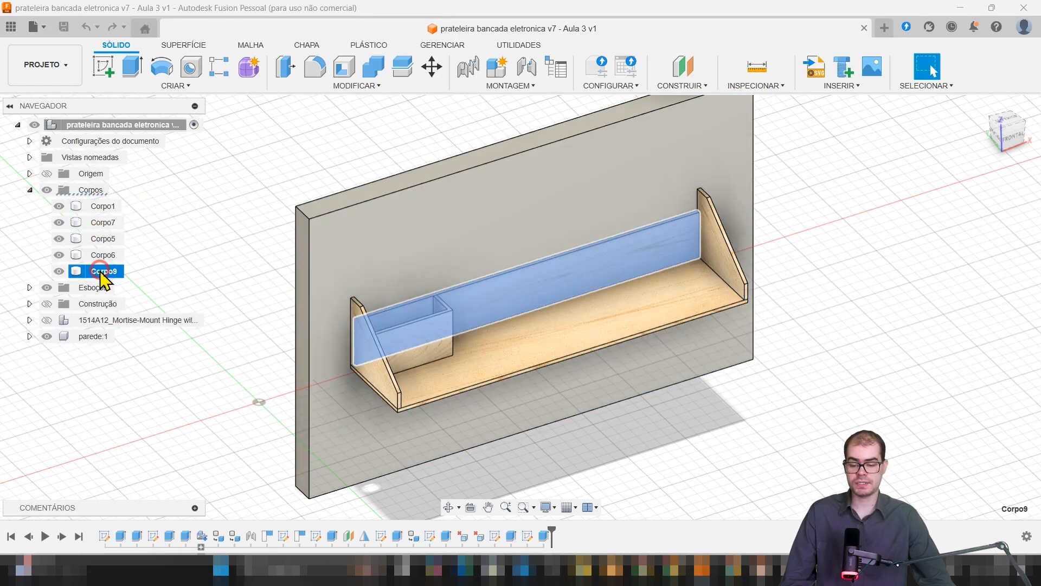
pyautogui.click(104, 255)
pyautogui.click(109, 239)
pyautogui.click(111, 222)
pyautogui.click(111, 207)
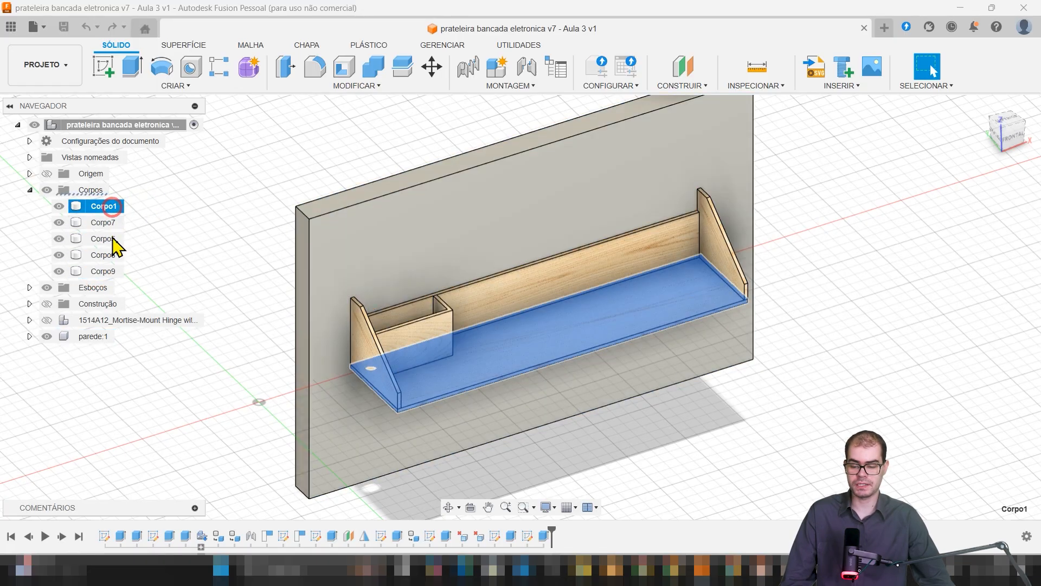
pyautogui.click(106, 271)
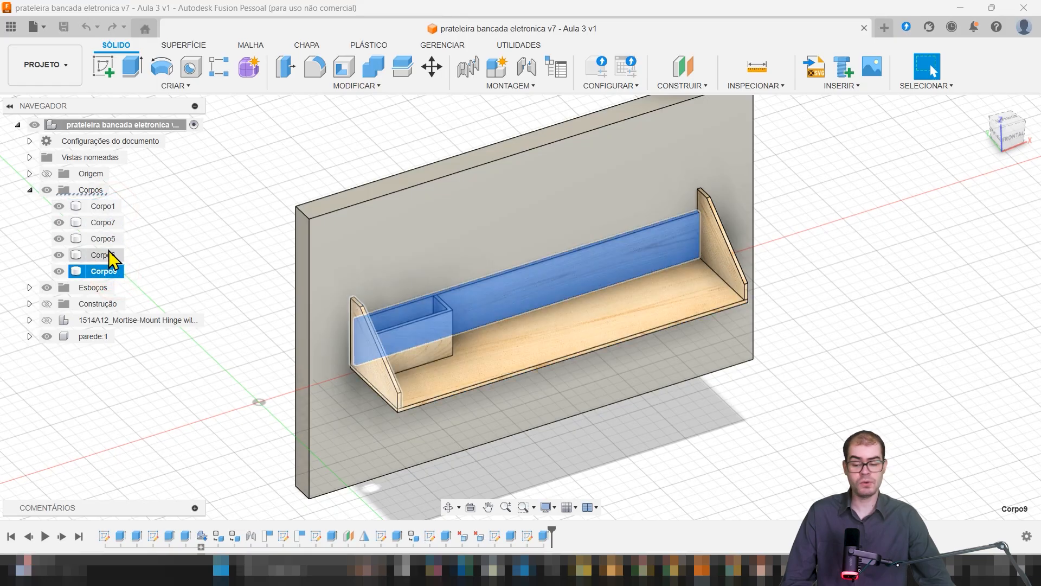
pyautogui.press('Escape')
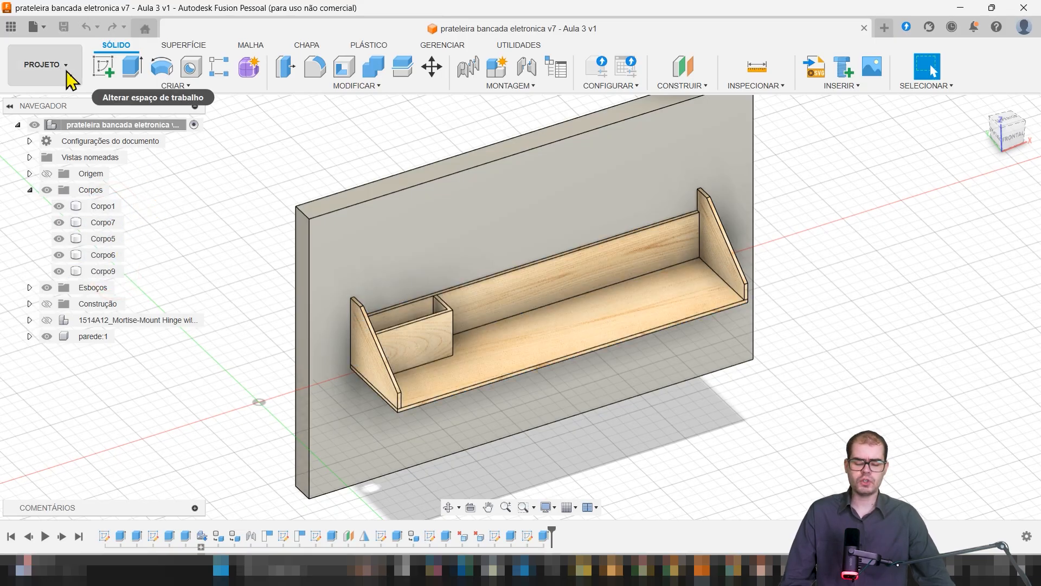
pyautogui.click(89, 341)
pyautogui.click(220, 170)
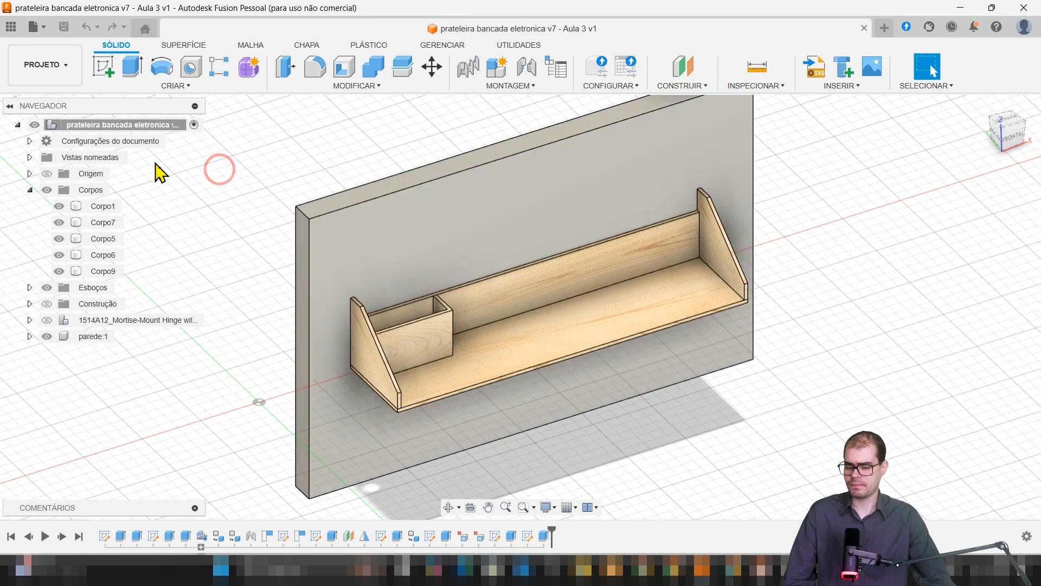
# Review Corpo9, Corpo6, Corpo5, Corpo7 and Corpo1 in the model, and collapse the bodies folder
pyautogui.click(107, 271)
pyautogui.click(104, 255)
pyautogui.click(104, 239)
pyautogui.click(109, 222)
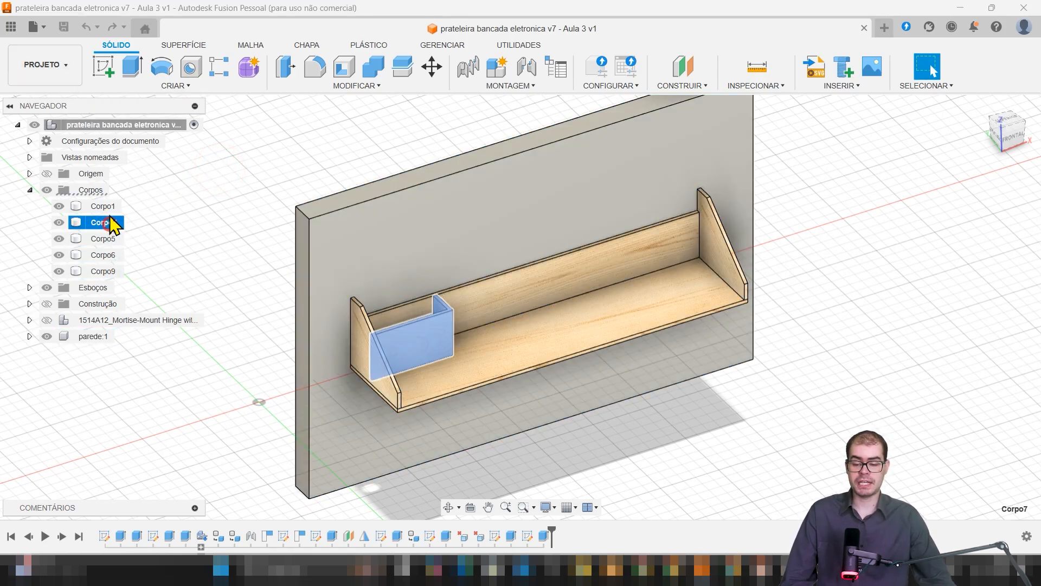
pyautogui.click(104, 206)
pyautogui.click(180, 222)
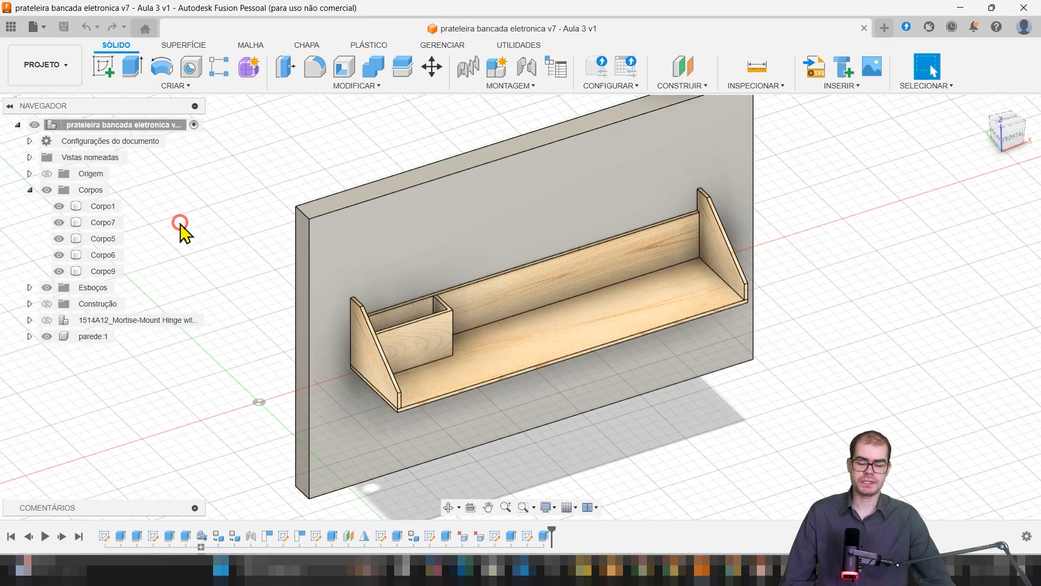
pyautogui.click(30, 191)
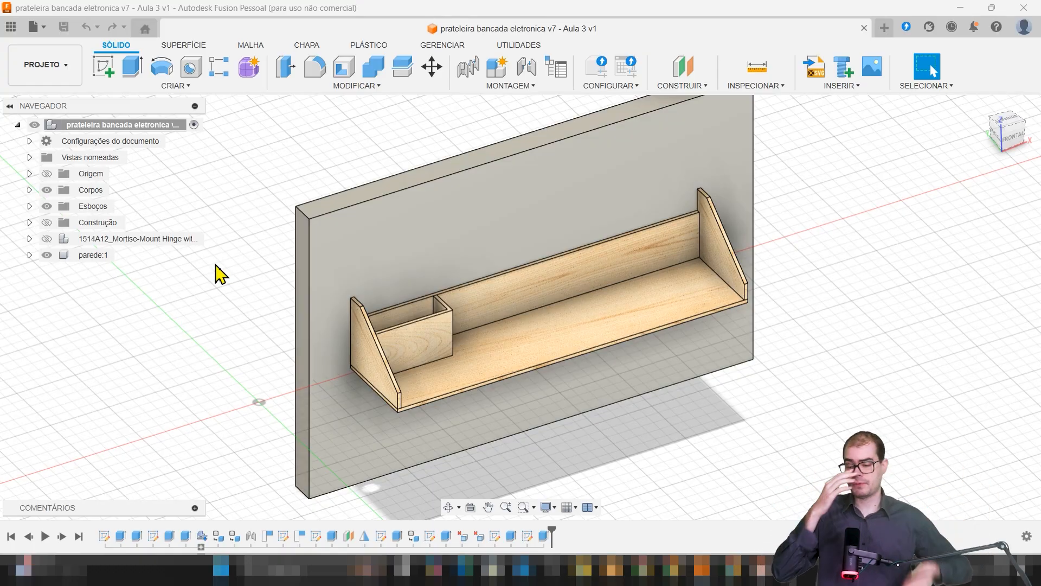
# Start a new manual drawing from the shelf design, with the sheet size set to A4
pyautogui.click(45, 69)
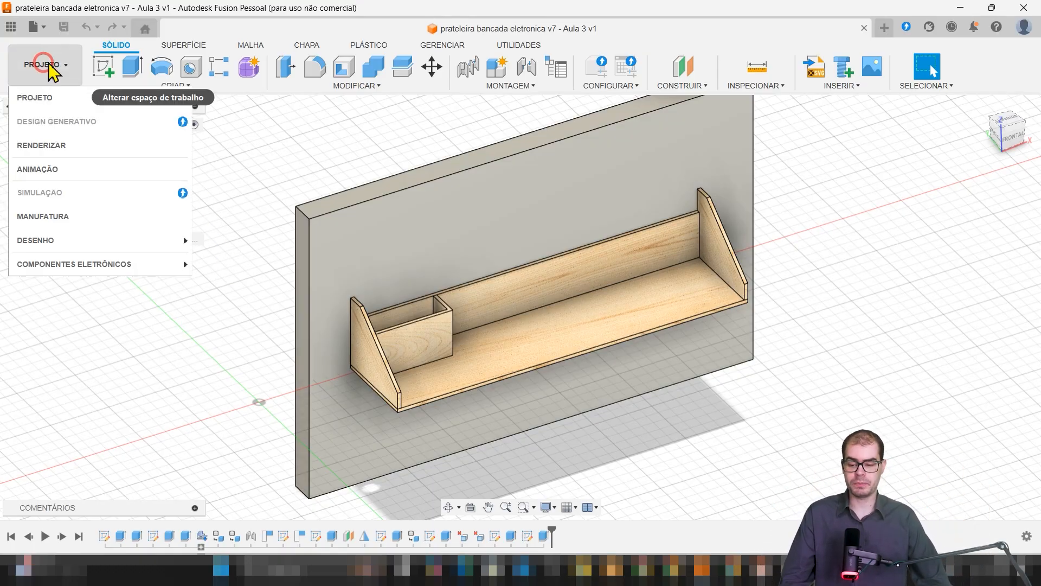
pyautogui.moveTo(86, 239)
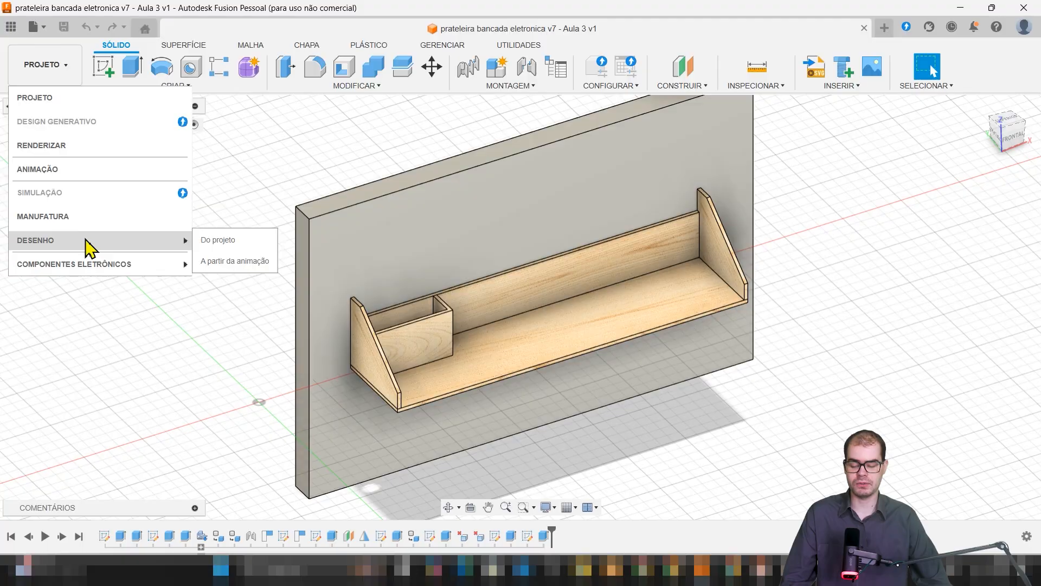
pyautogui.click(233, 241)
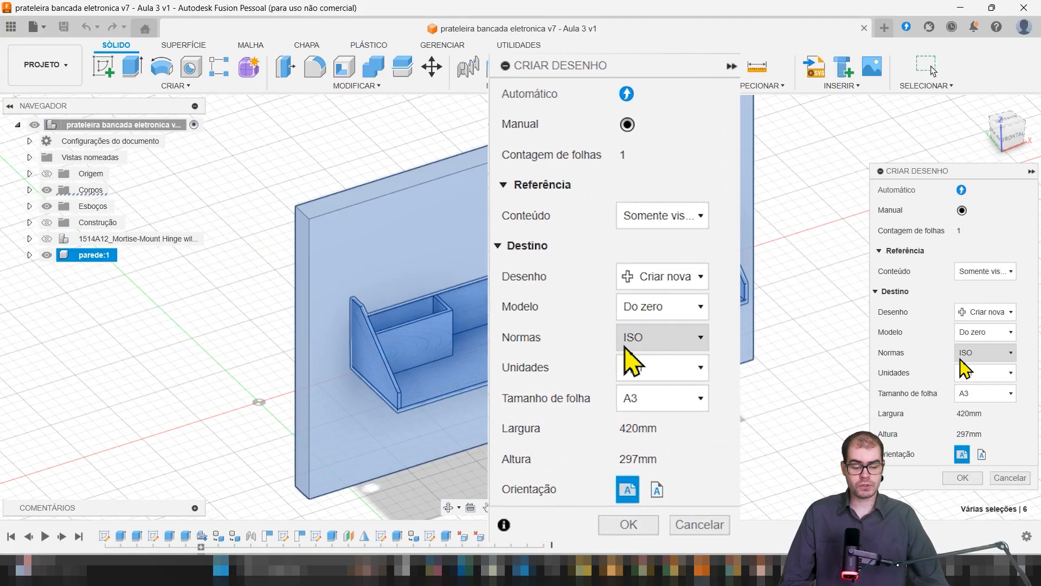
pyautogui.click(969, 394)
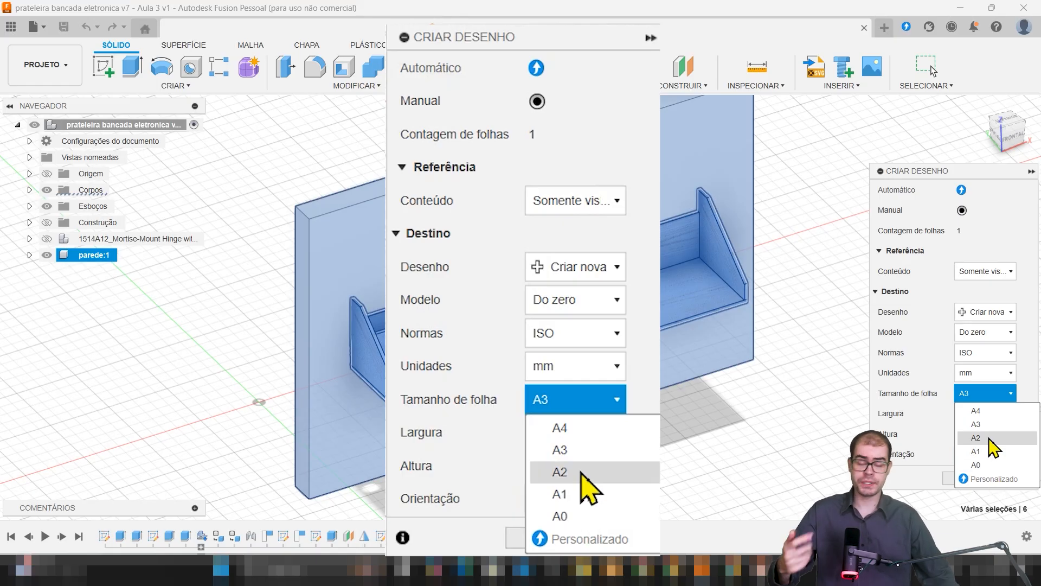
pyautogui.click(558, 406)
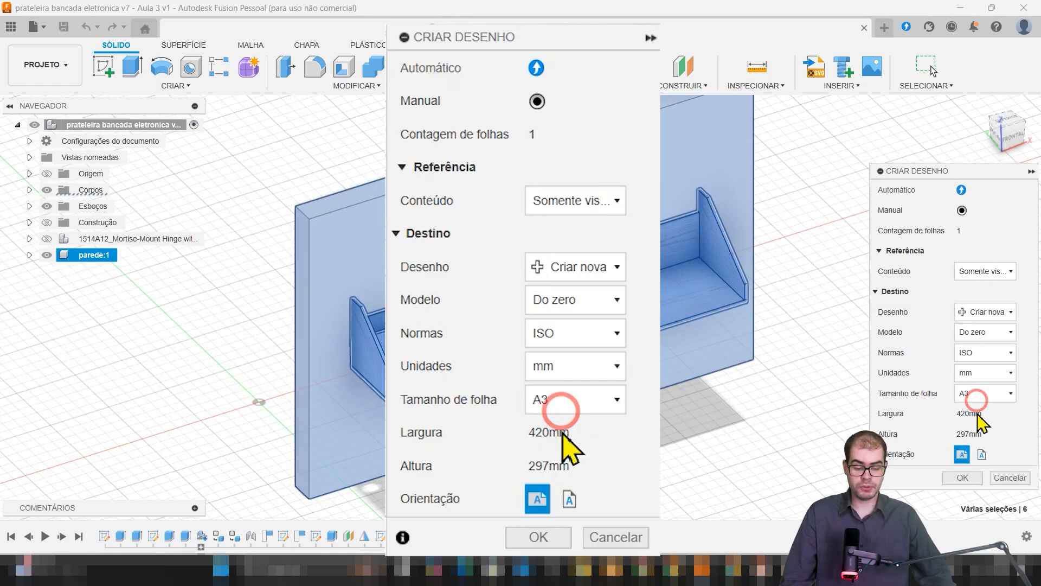
pyautogui.click(564, 403)
pyautogui.click(566, 404)
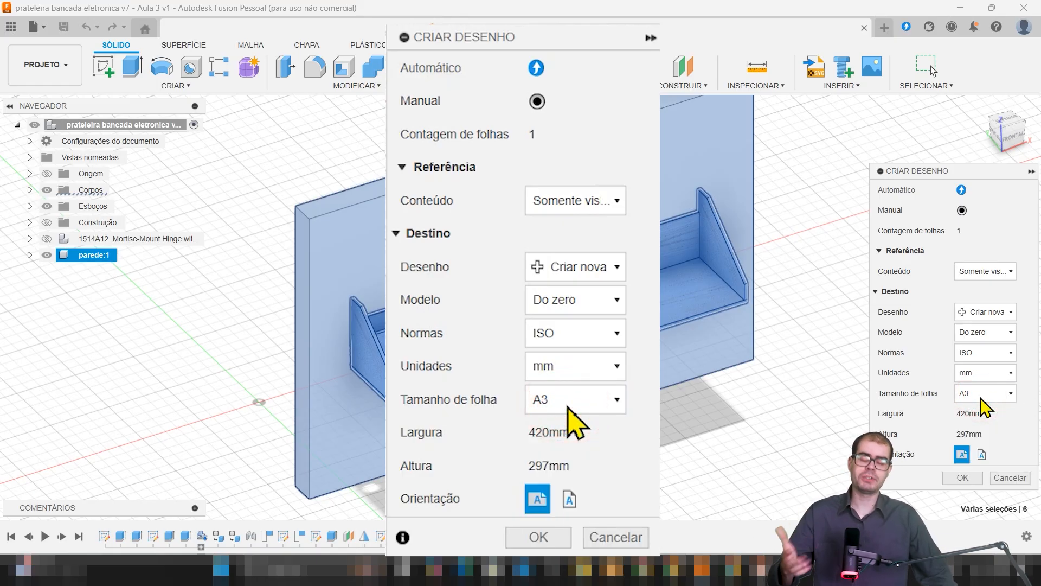
pyautogui.click(568, 407)
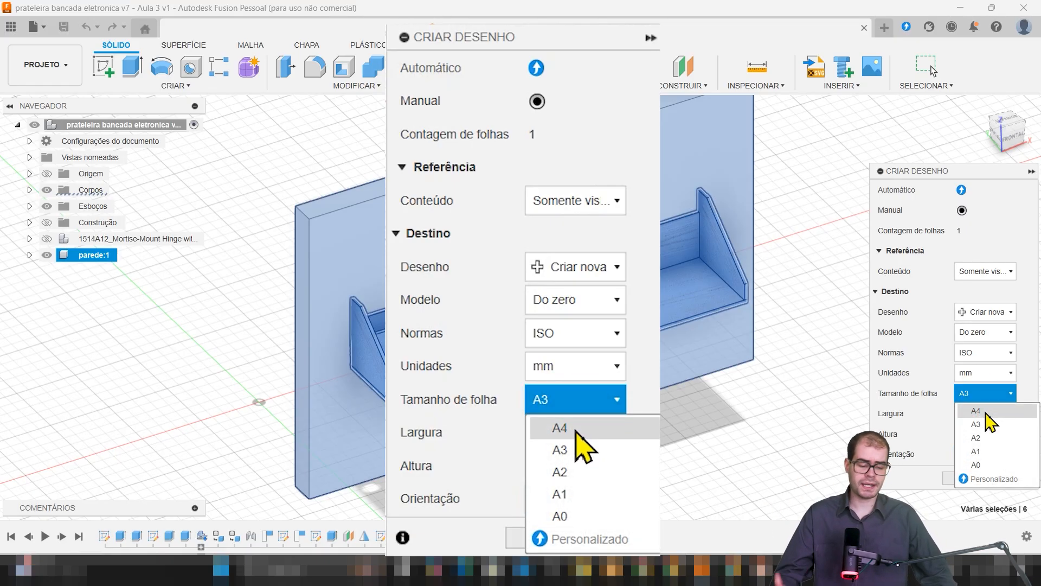
pyautogui.click(579, 432)
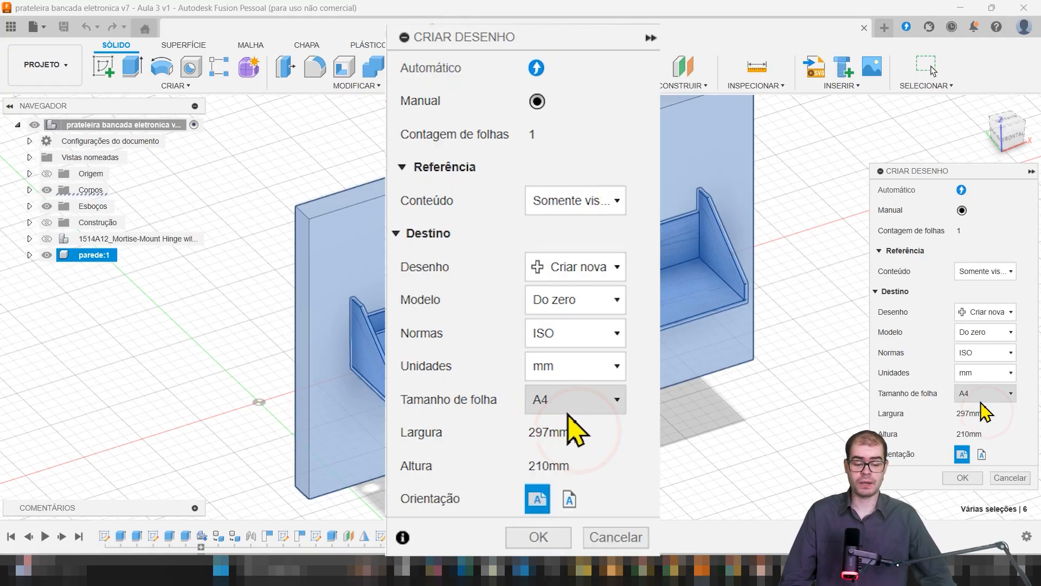
# Compare the portrait and landscape sheet orientations, choose landscape, and create the drawing
pyautogui.click(567, 498)
pyautogui.click(962, 453)
pyautogui.click(981, 452)
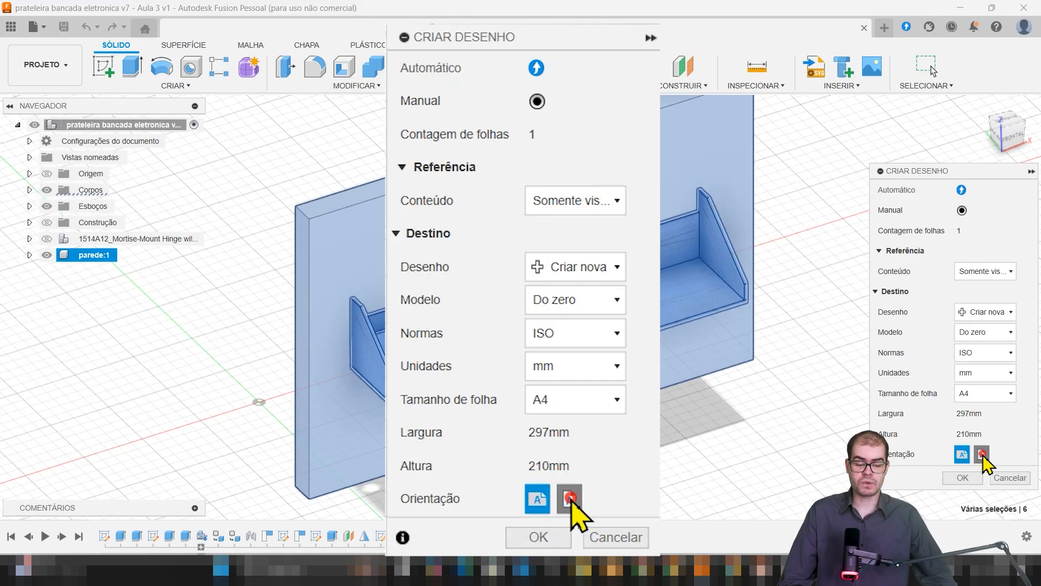
pyautogui.click(962, 452)
pyautogui.click(980, 454)
pyautogui.click(963, 453)
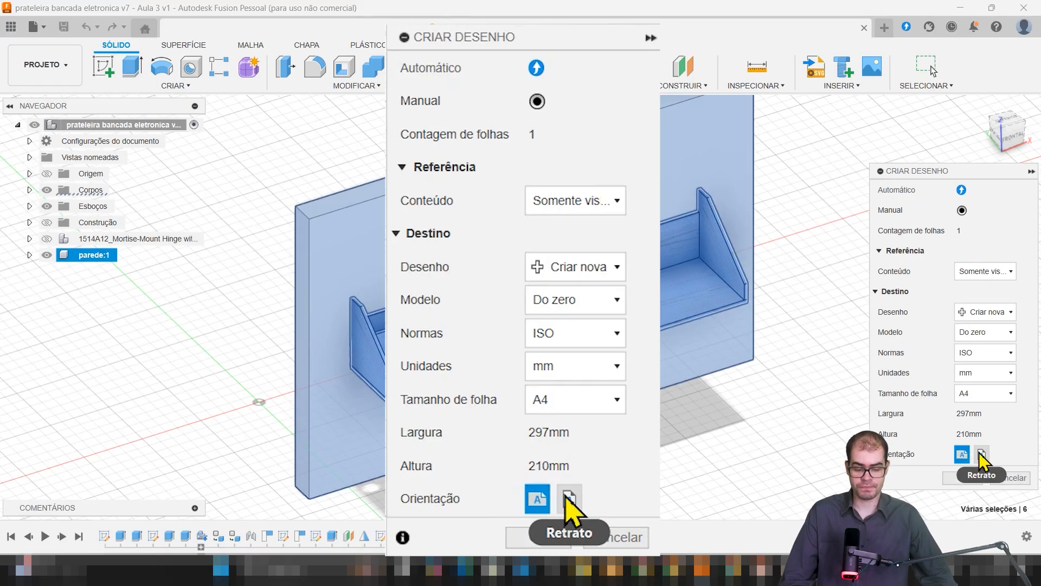
pyautogui.click(964, 478)
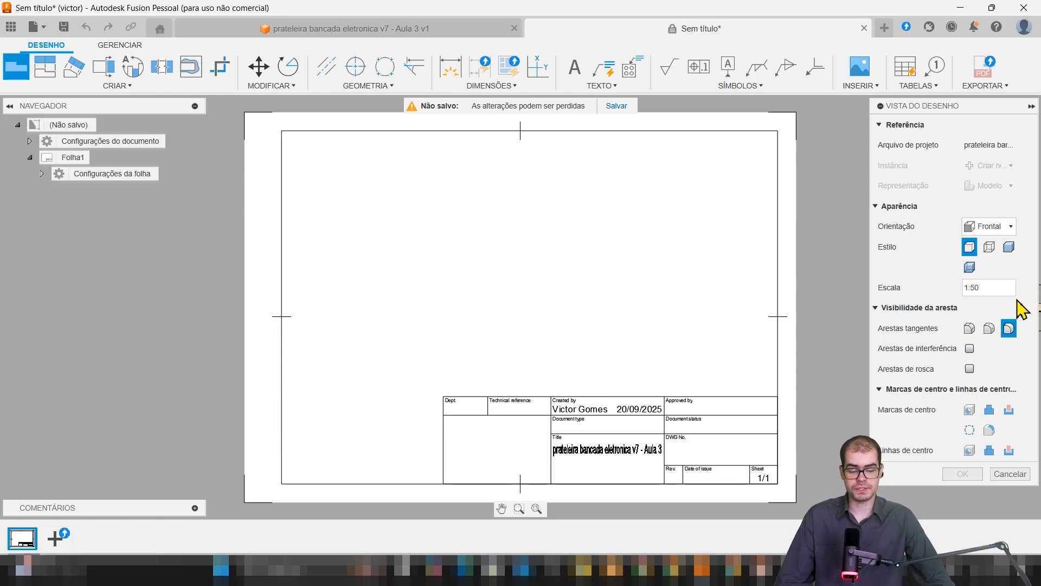
# Try the base view at scales of 1:1, 1:10 and 1:15 on the sheet
pyautogui.click(976, 288)
pyautogui.moveTo(976, 288); pyautogui.dragTo(1008, 322)
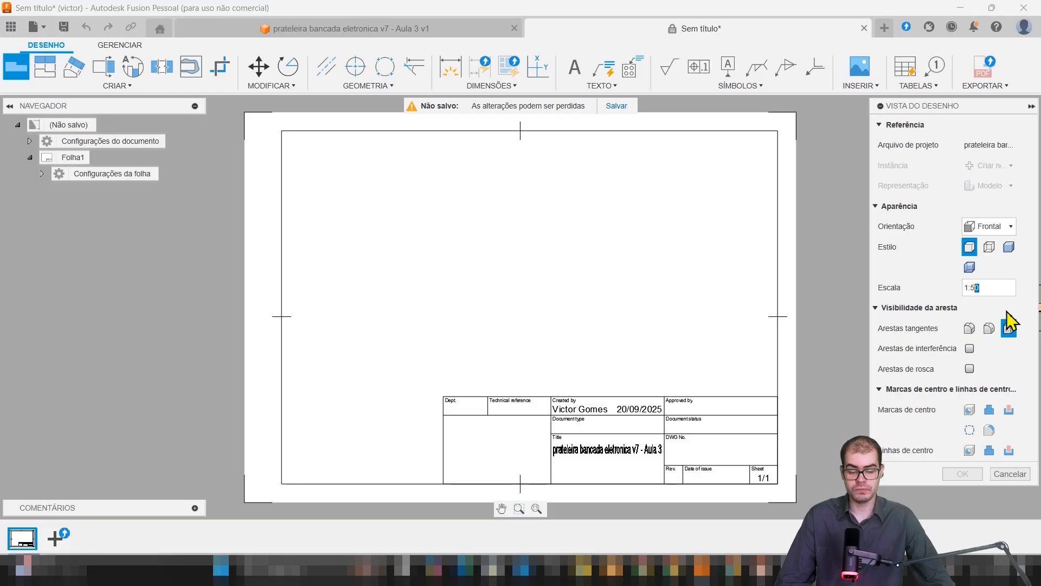
pyautogui.press('BackSpace')
pyautogui.press('BackSpace')
pyautogui.write('1')
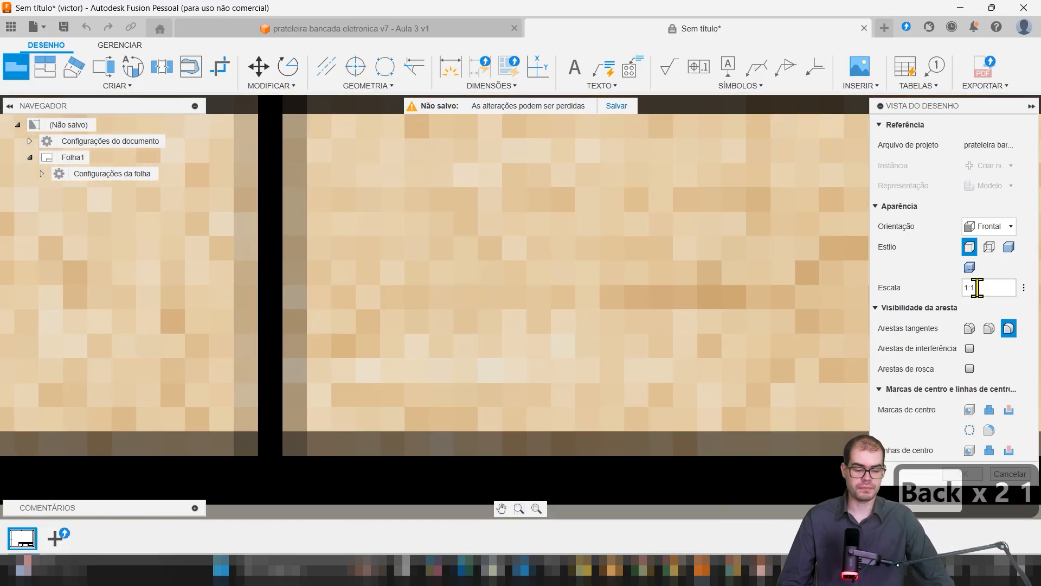
pyautogui.click(974, 287)
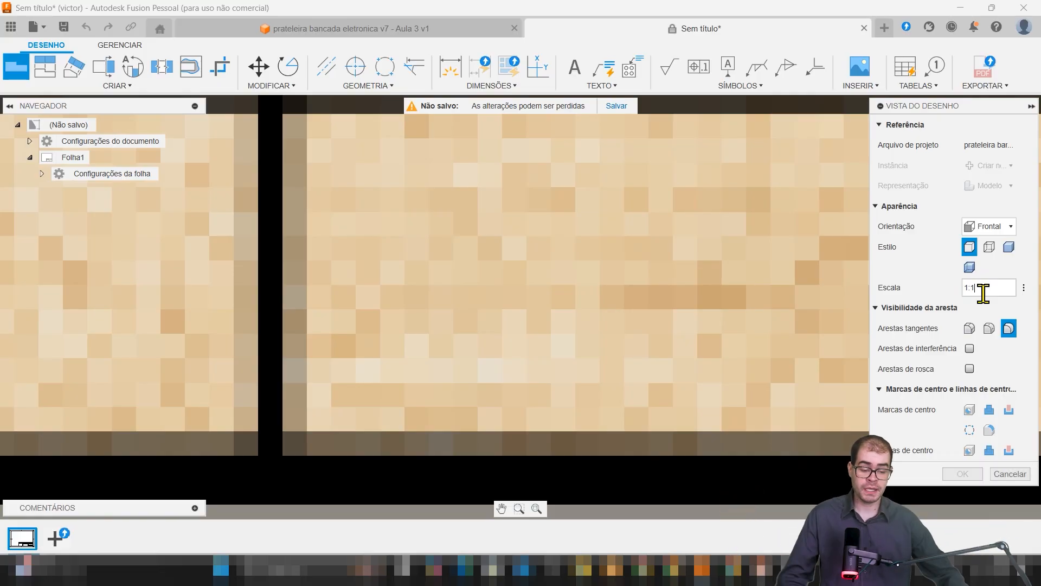
pyautogui.press('BackSpace')
pyautogui.write('10')
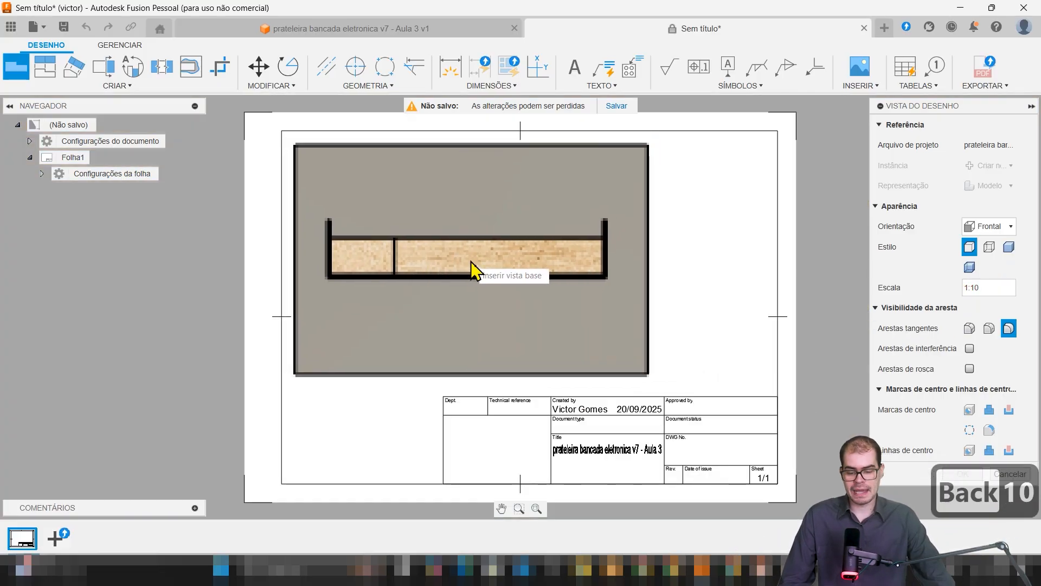
pyautogui.click(982, 288)
pyautogui.press('BackSpace')
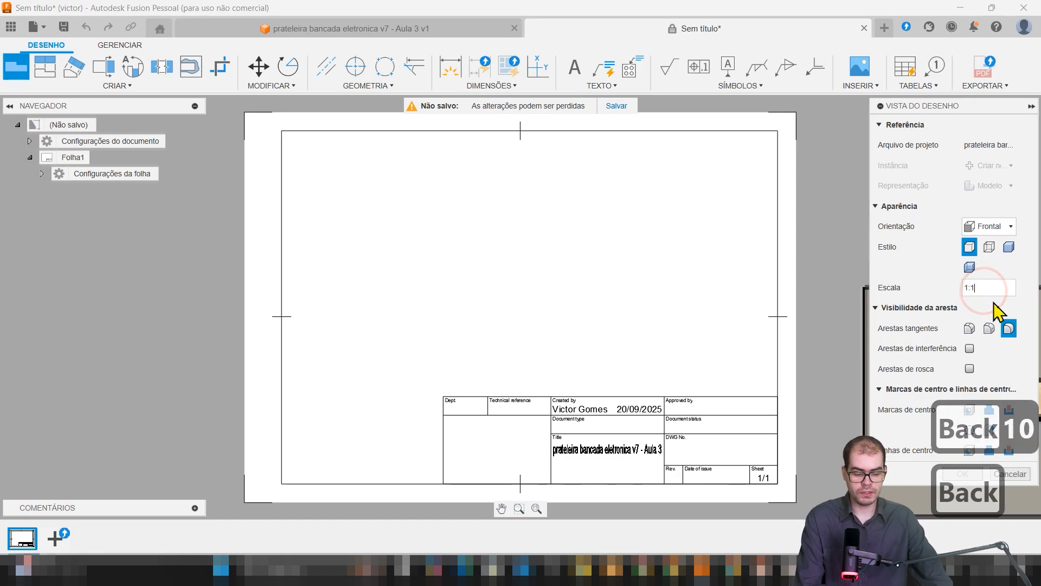
pyautogui.write('5')
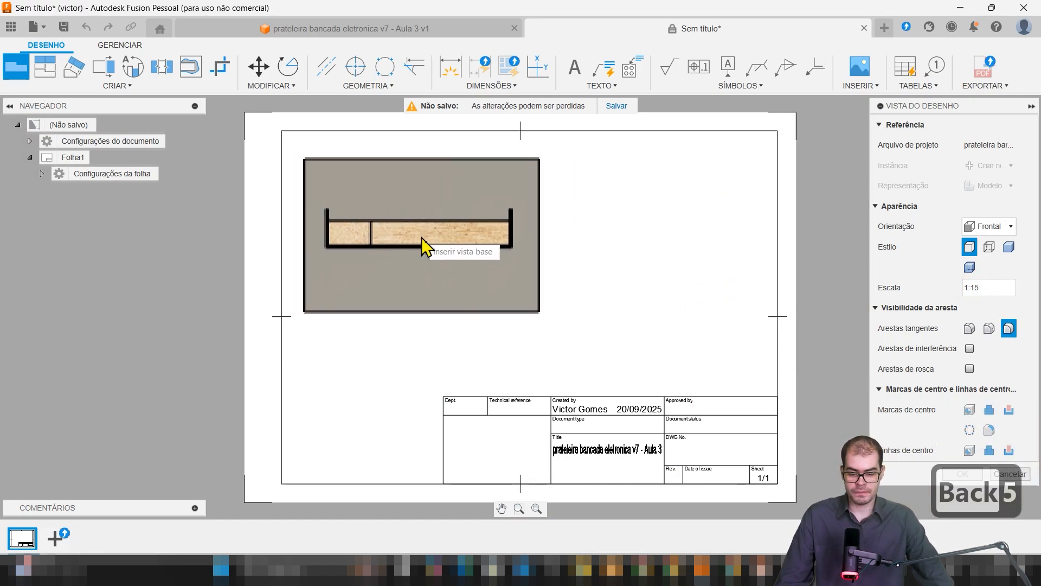
# Set the base view's scale to 1:10 and place the frontal view in the sheet's upper-left area
pyautogui.click(984, 282)
pyautogui.press('BackSpace')
pyautogui.write('1')
pyautogui.press('BackSpace')
pyautogui.write('0')
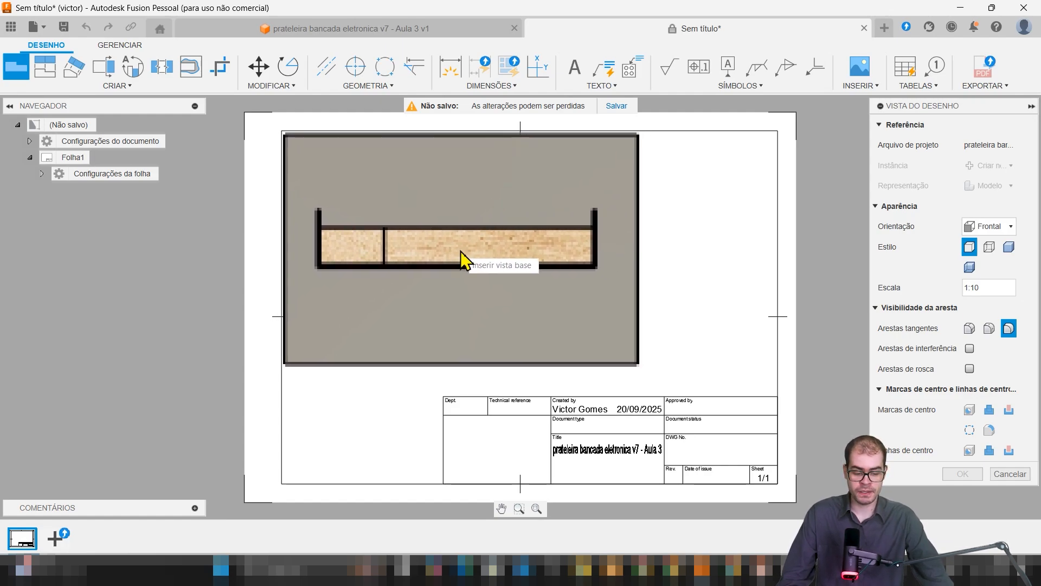
pyautogui.click(460, 252)
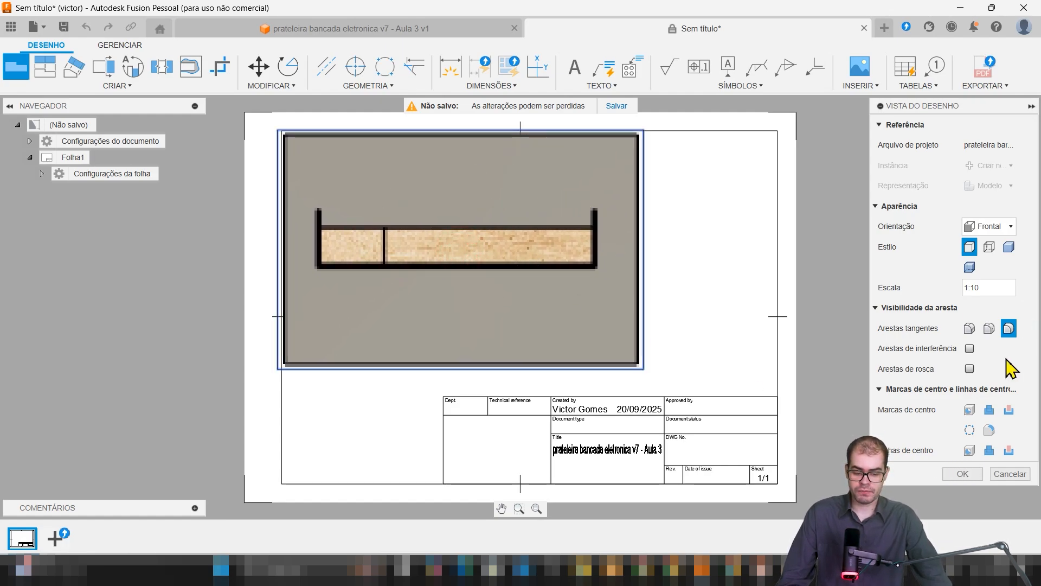
pyautogui.click(963, 474)
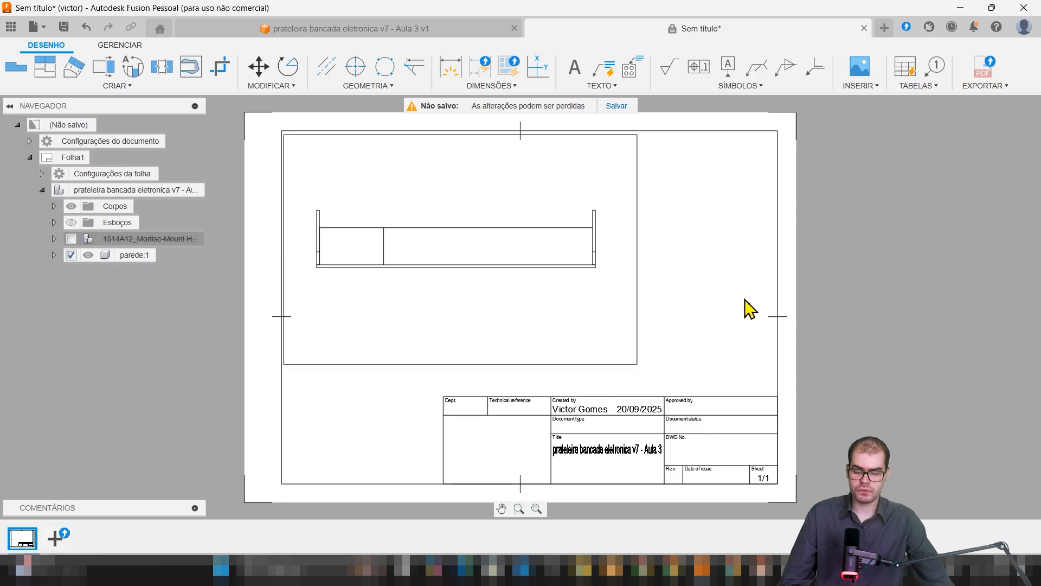
# Exclude the parede:1 component from the drawing so the base view contains only the shelf
pyautogui.click(627, 318)
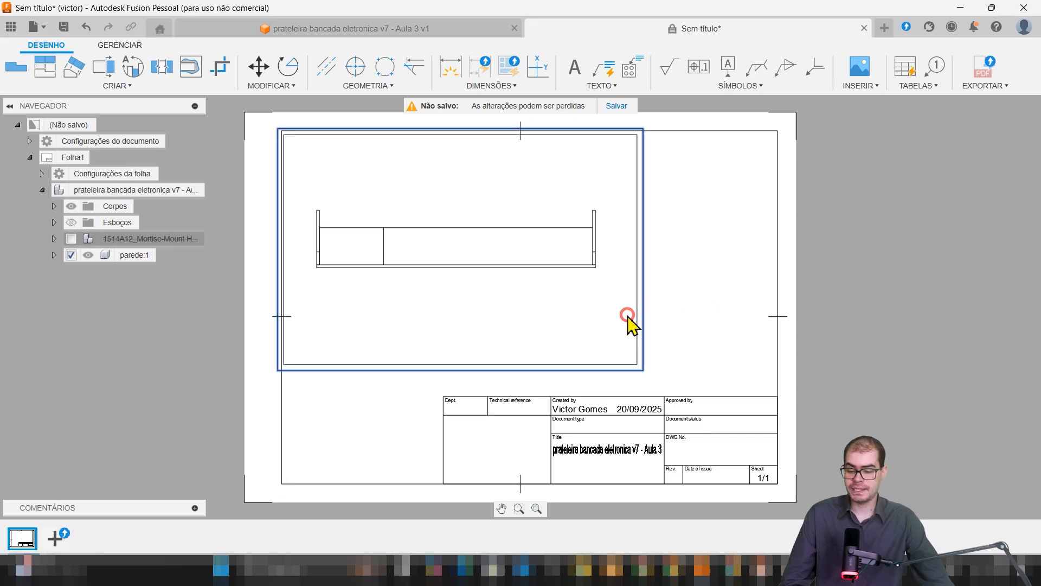
pyautogui.click(72, 256)
pyautogui.click(147, 323)
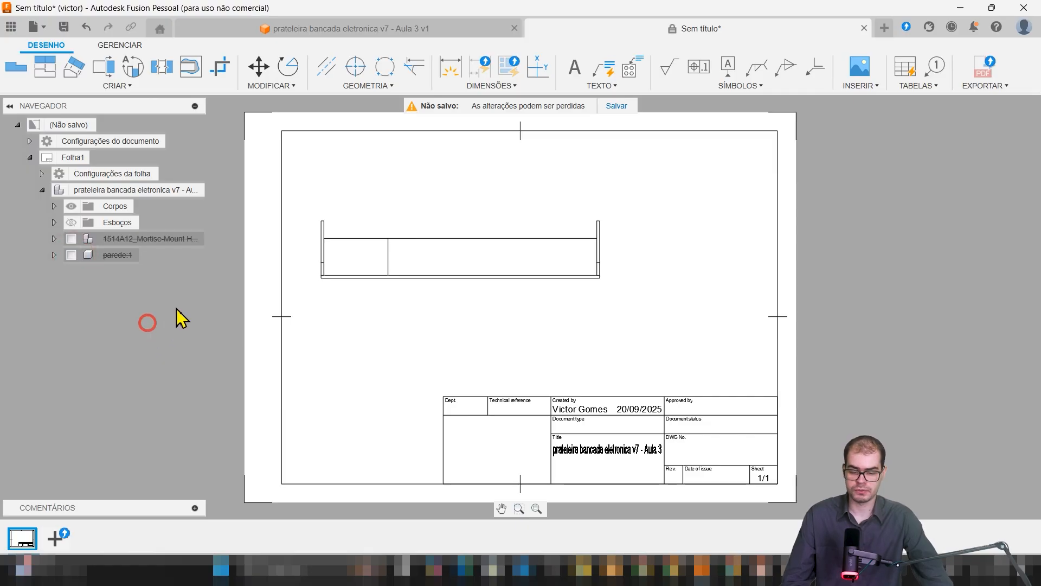
# Move the shelf's front view closer to the sheet's upper-left corner
pyautogui.moveTo(454, 264); pyautogui.dragTo(446, 224)
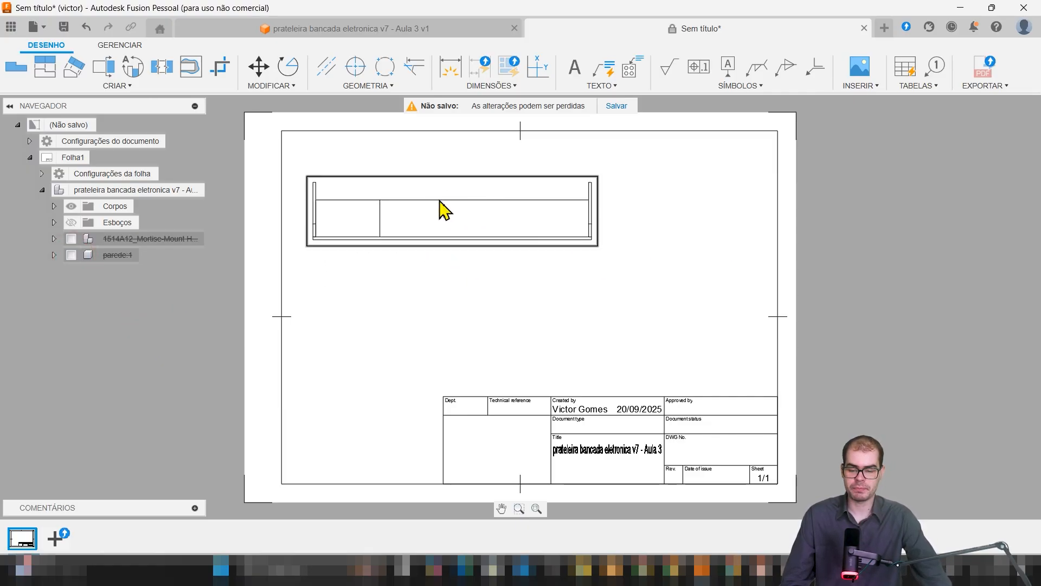
pyautogui.scroll(3, 445, 211)
pyautogui.click(457, 249)
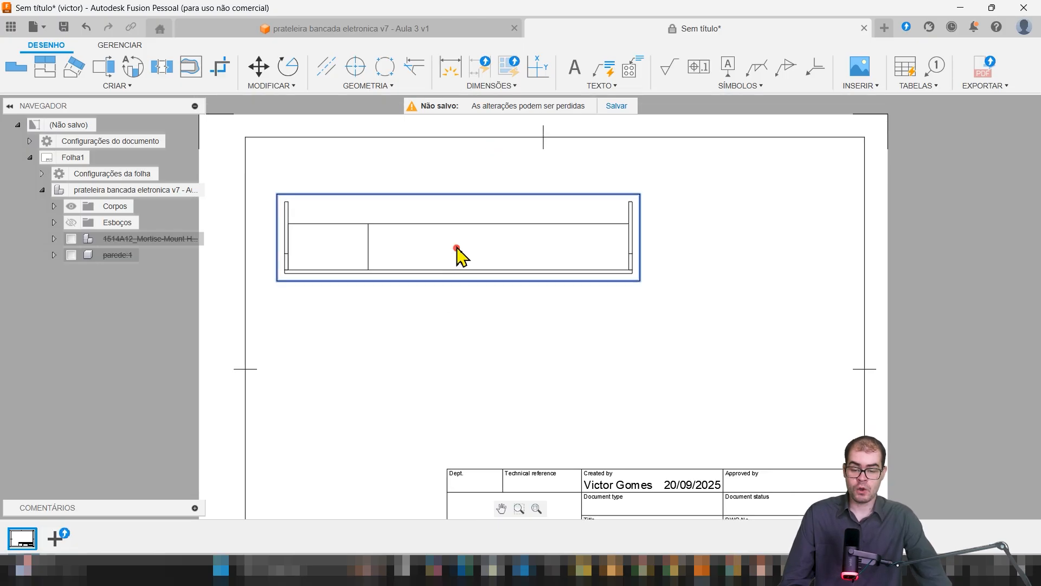
pyautogui.moveTo(457, 249); pyautogui.dragTo(455, 251)
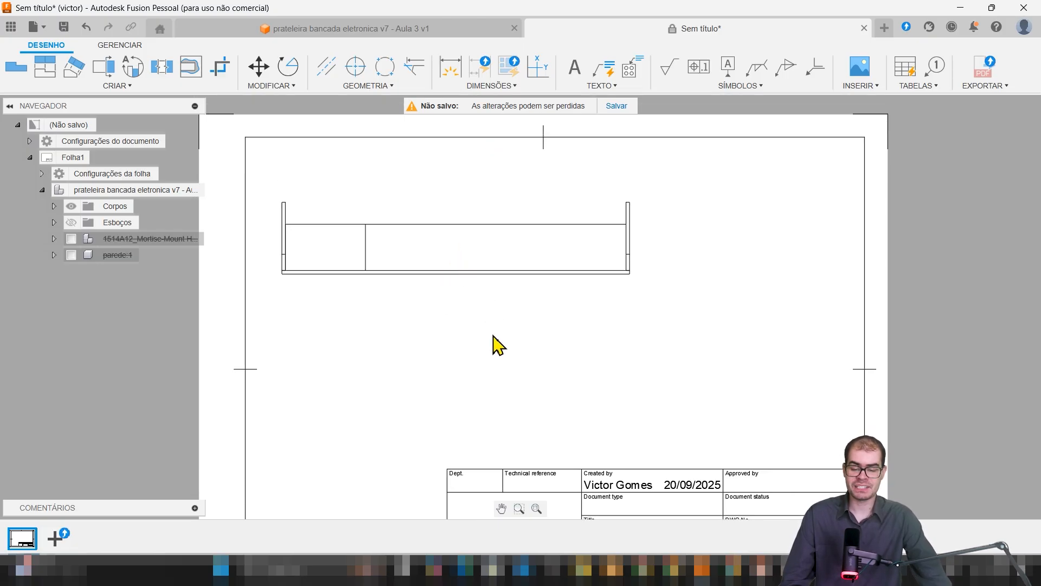
pyautogui.click(493, 335)
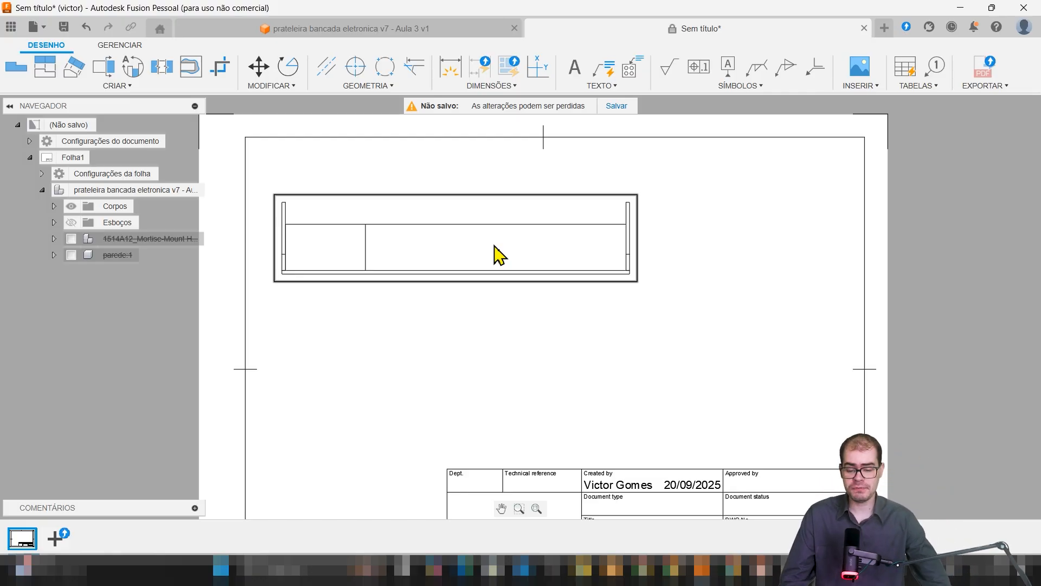
# Edit the front view to try the hidden-edges and shaded styles, and restore the visible-edges style
pyautogui.doubleClick(456, 240)
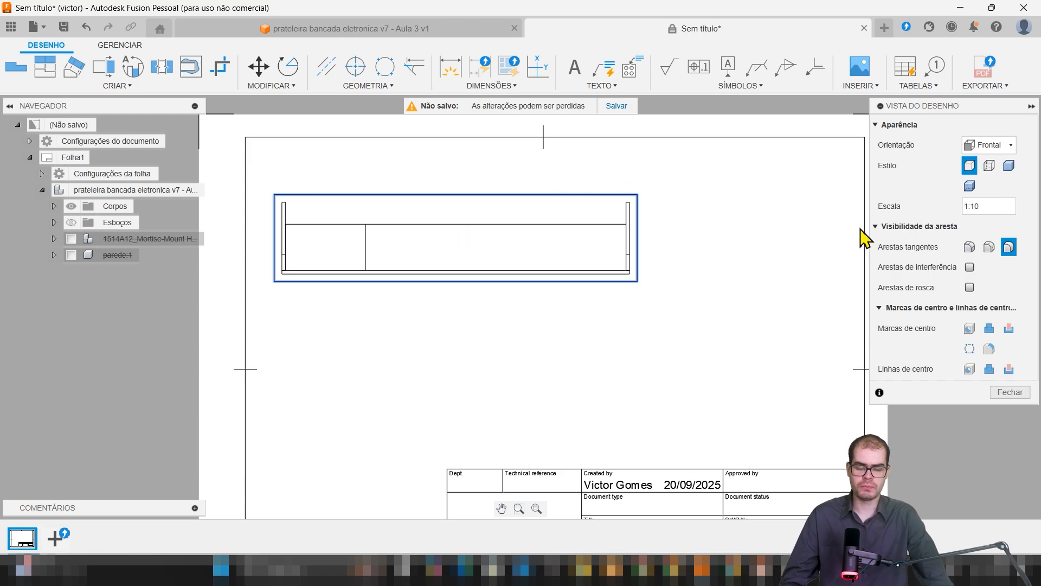
pyautogui.click(985, 206)
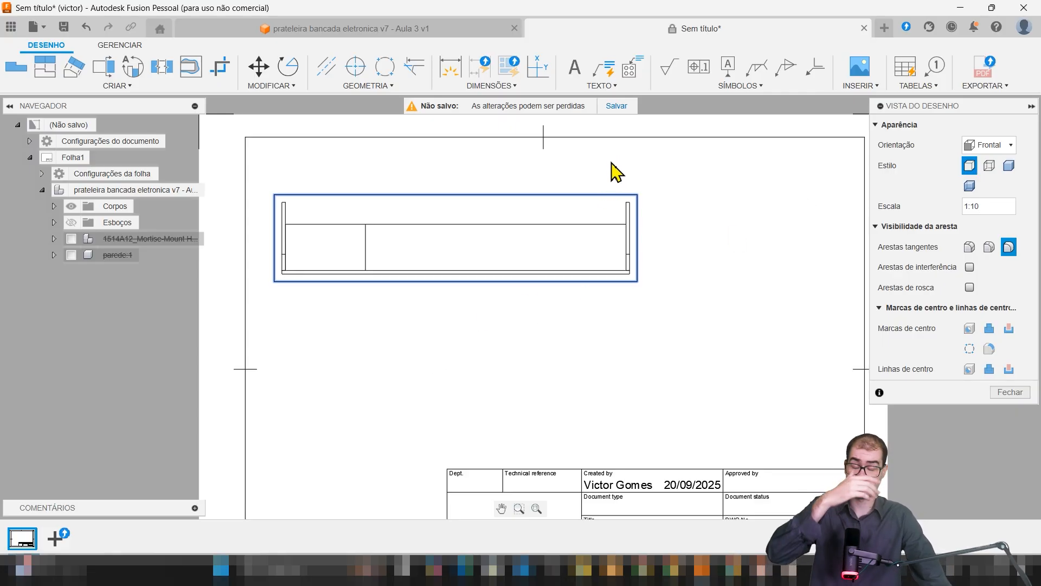
pyautogui.click(989, 166)
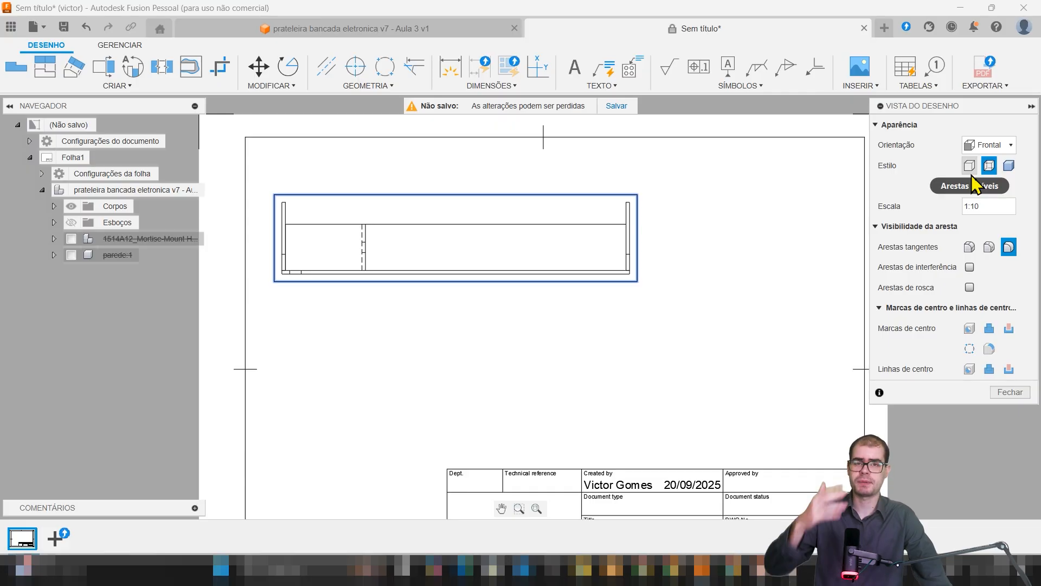
pyautogui.click(1009, 168)
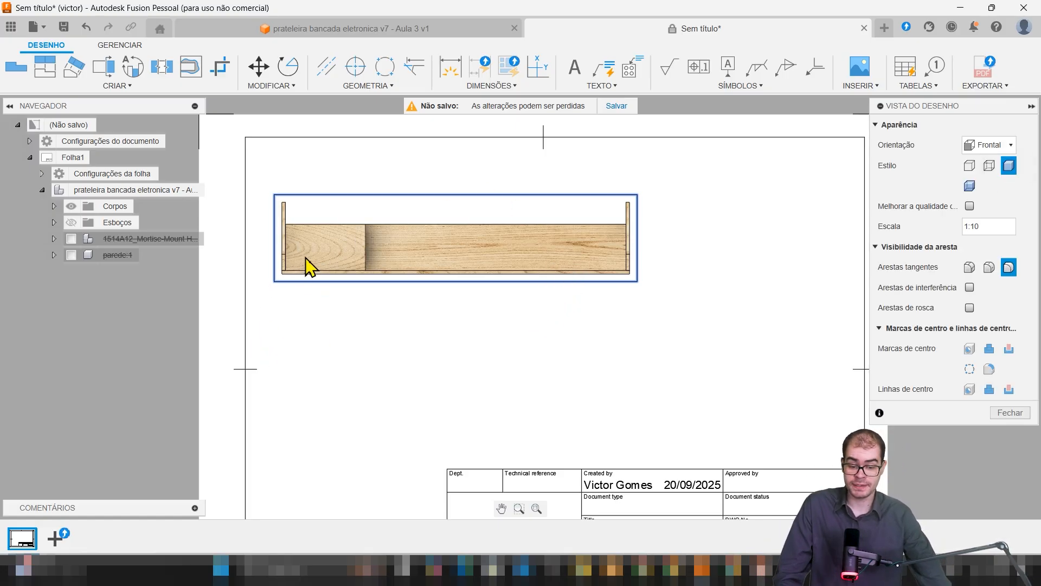
pyautogui.click(970, 166)
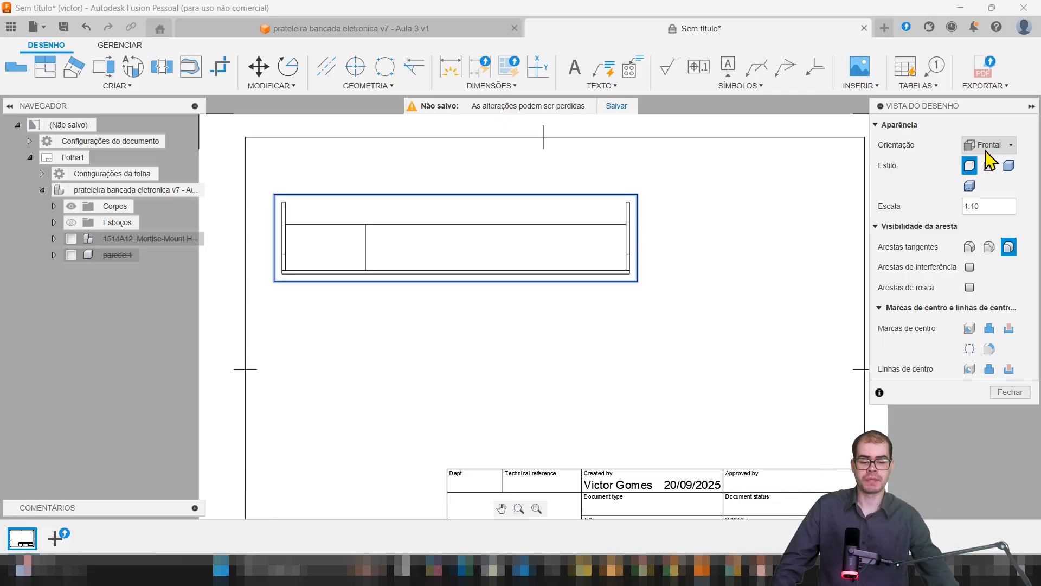
# Try the Direita, Isométrico NE and Superior orientations on the shelf's base view
pyautogui.click(987, 149)
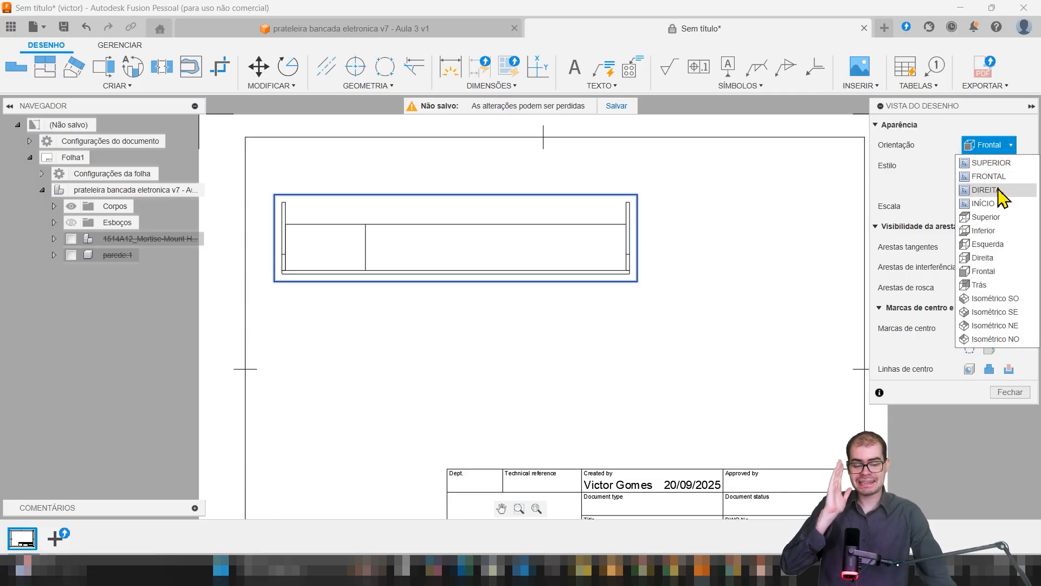
pyautogui.click(996, 144)
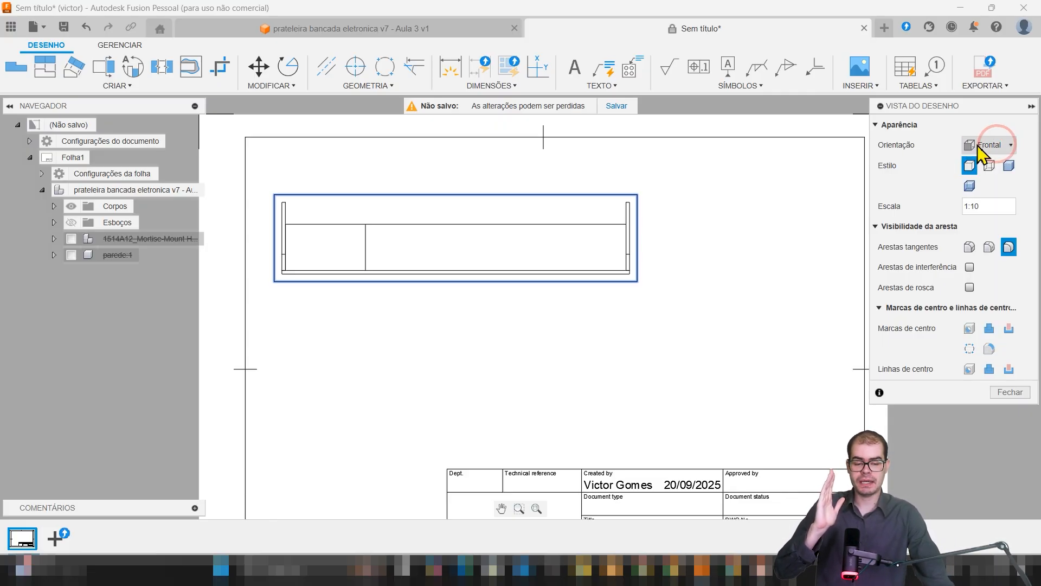
pyautogui.click(979, 145)
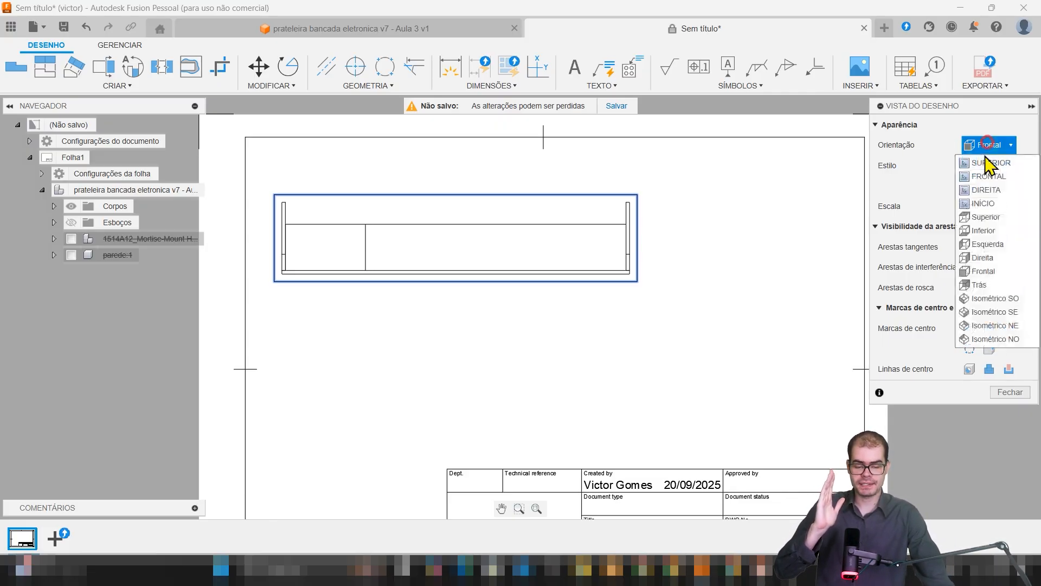
pyautogui.click(995, 259)
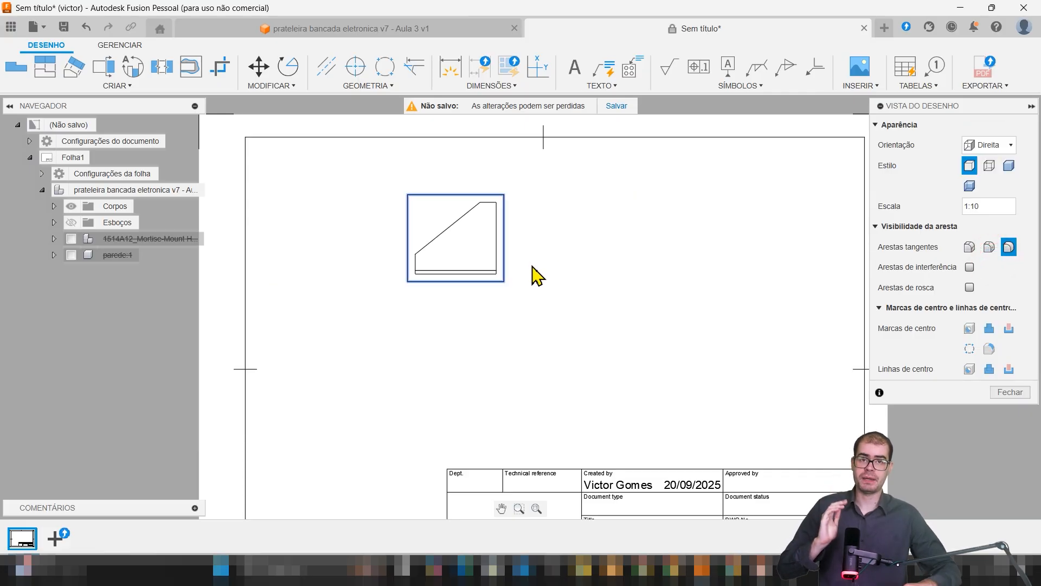
pyautogui.click(983, 145)
pyautogui.click(992, 325)
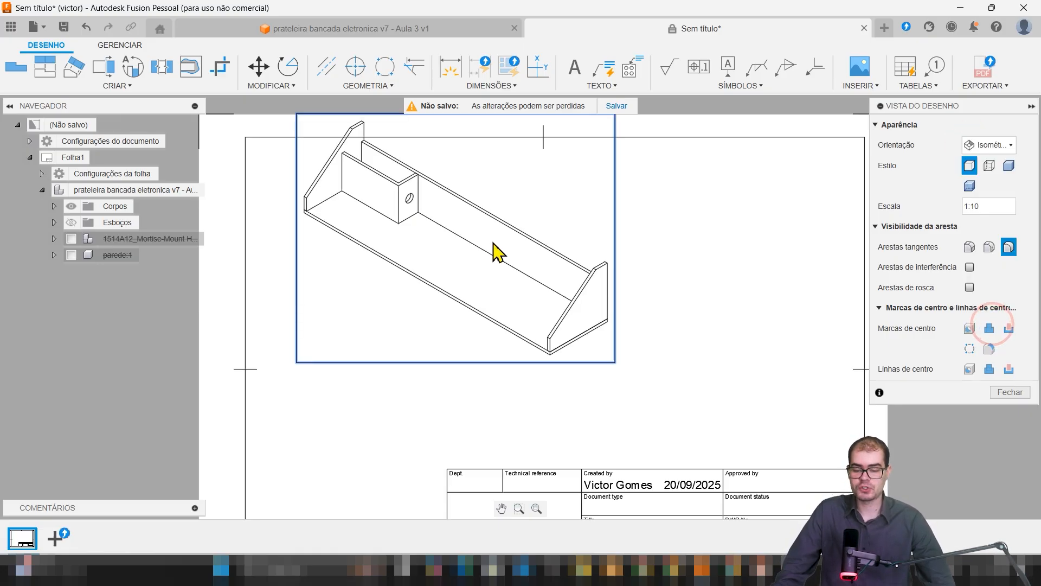
pyautogui.click(977, 145)
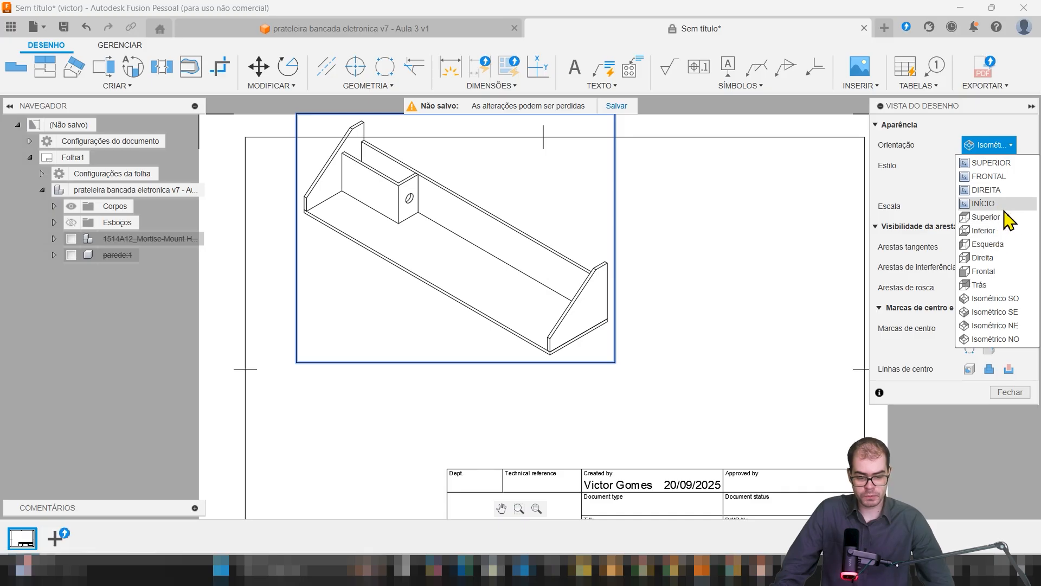
pyautogui.click(997, 217)
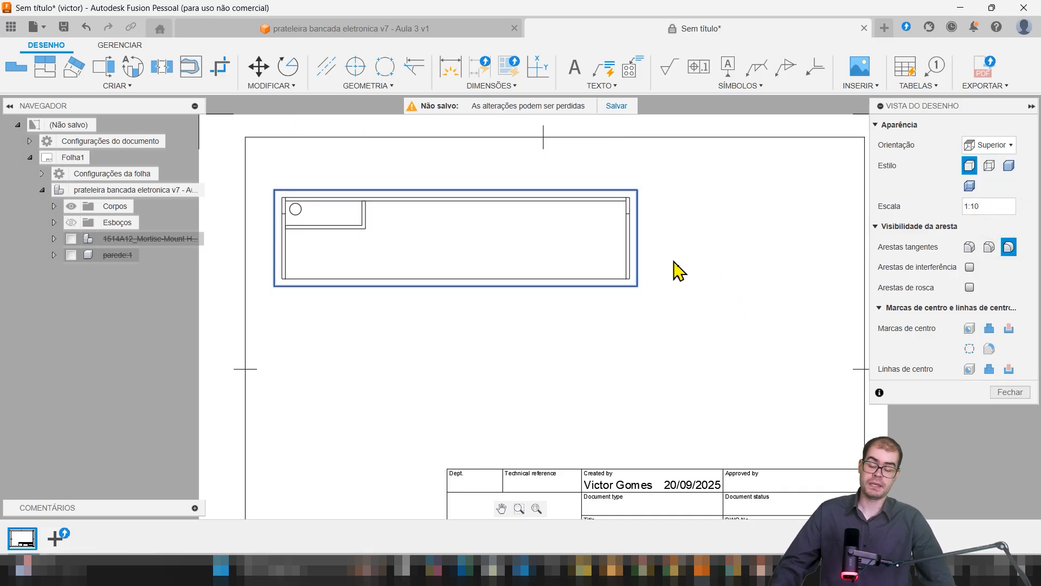
# Set the base view's orientation back to FRONTAL and close its view settings
pyautogui.click(991, 143)
pyautogui.click(992, 146)
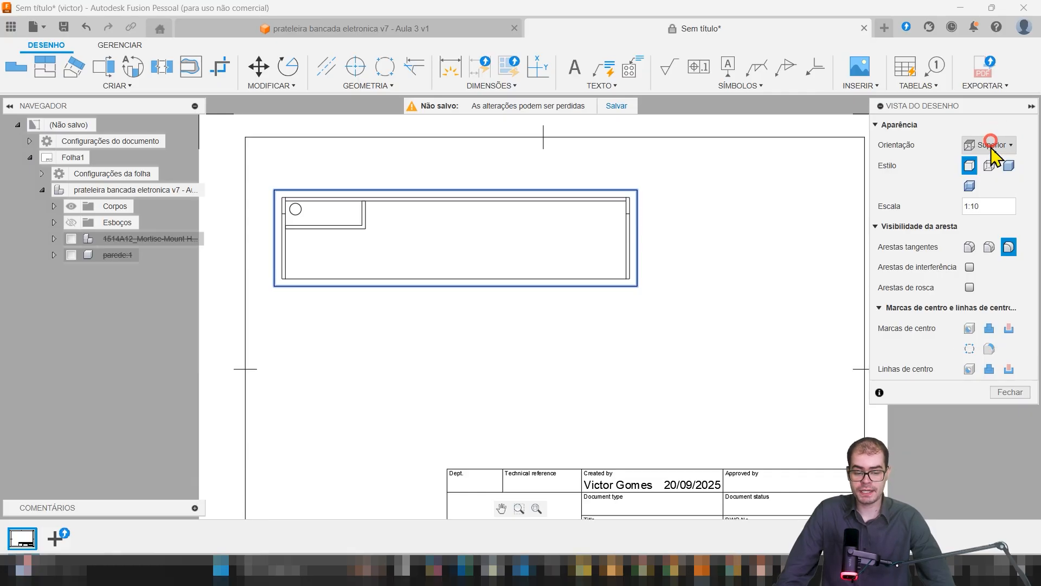
pyautogui.click(992, 145)
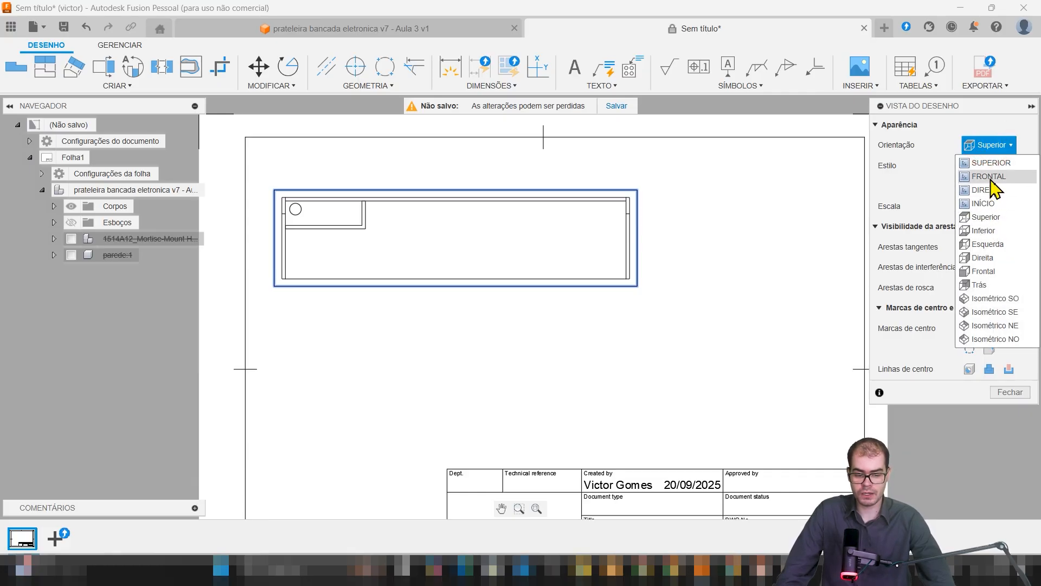
pyautogui.click(980, 179)
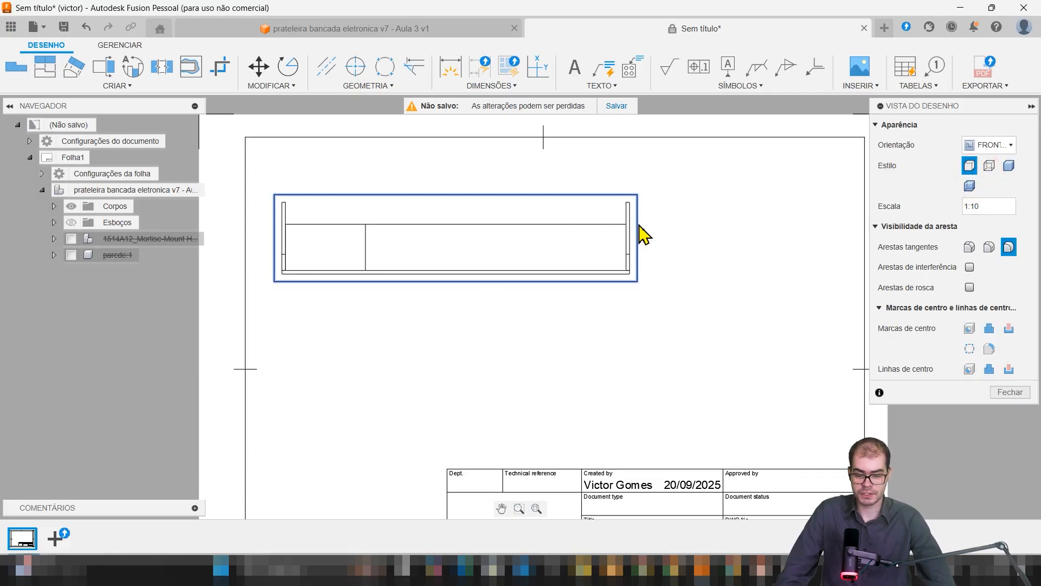
pyautogui.click(467, 254)
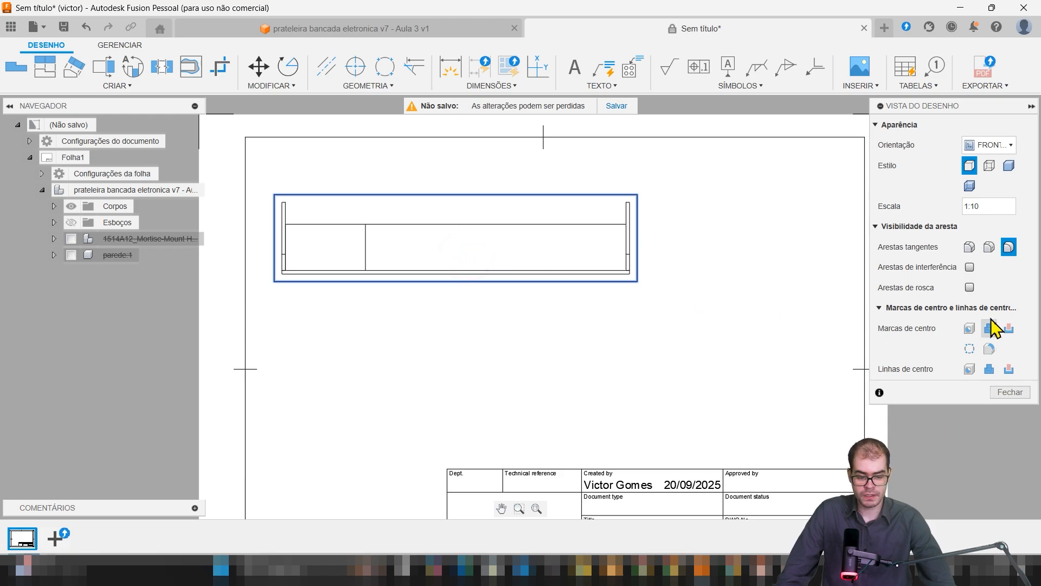
pyautogui.click(1010, 392)
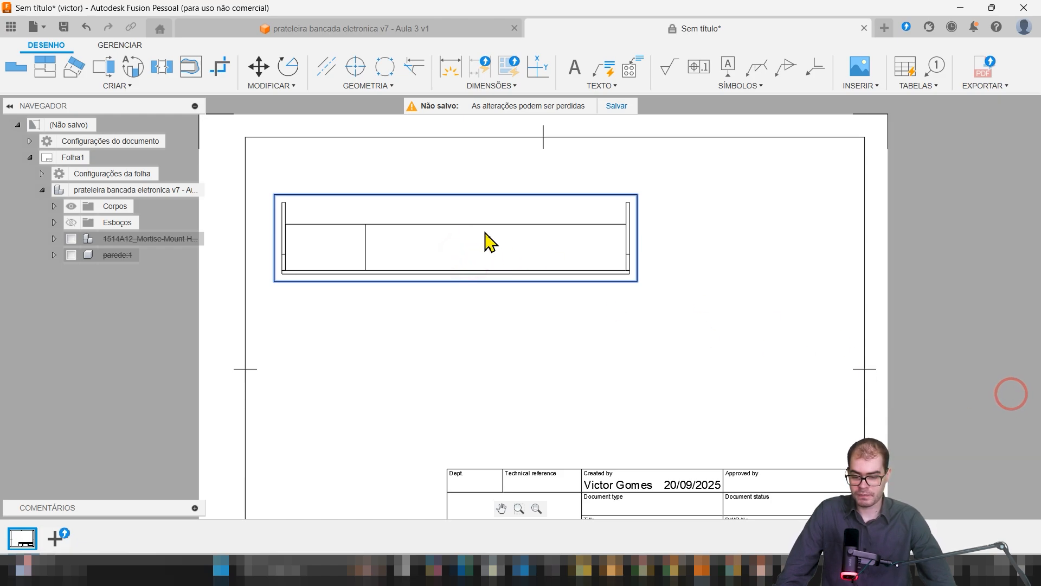
# Shift the front view slightly further toward the sheet's upper-left corner and review its view settings
pyautogui.click(467, 254)
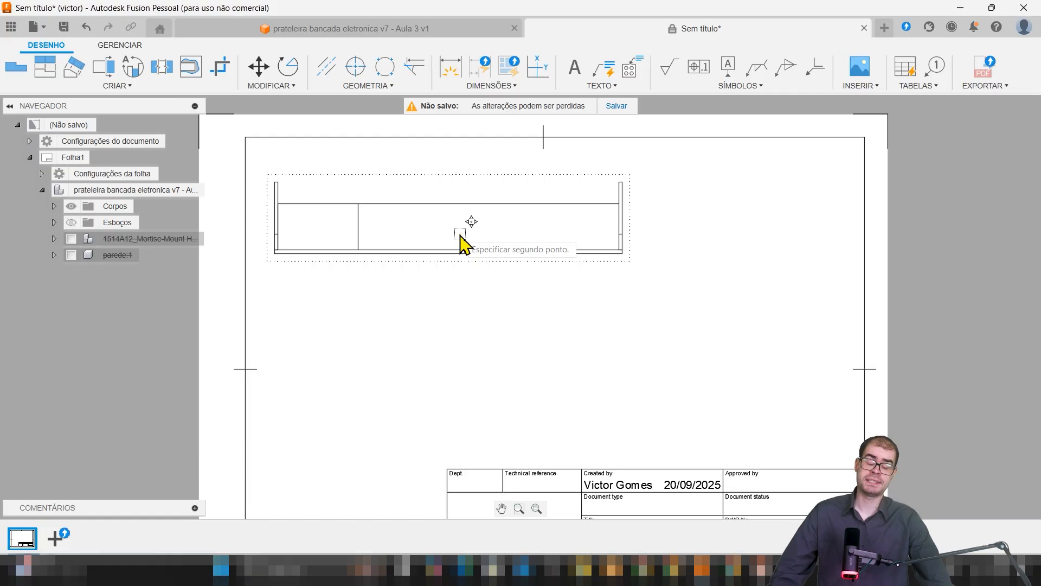
pyautogui.click(461, 248)
pyautogui.doubleClick(456, 244)
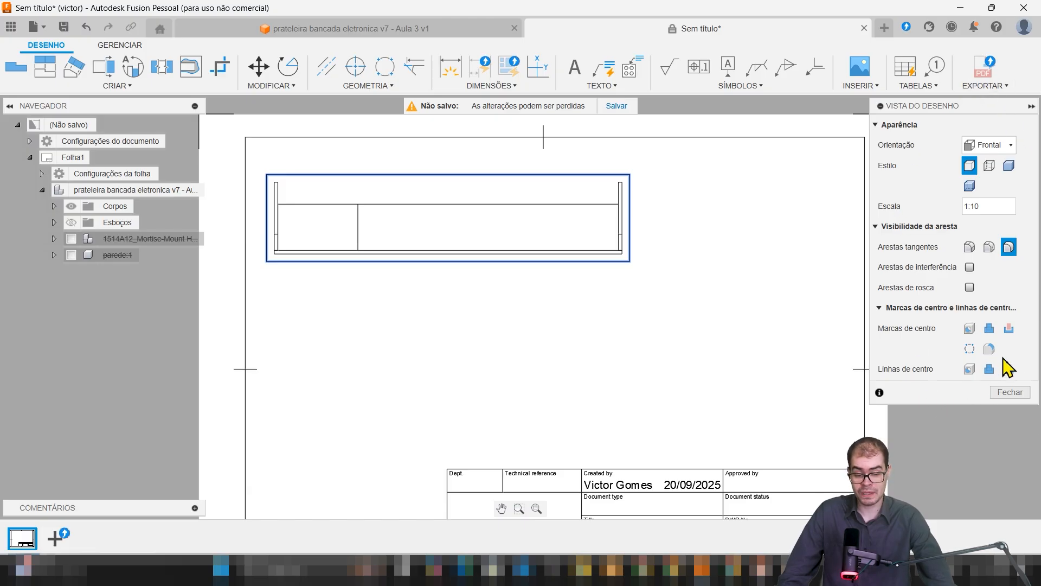
pyautogui.click(1010, 391)
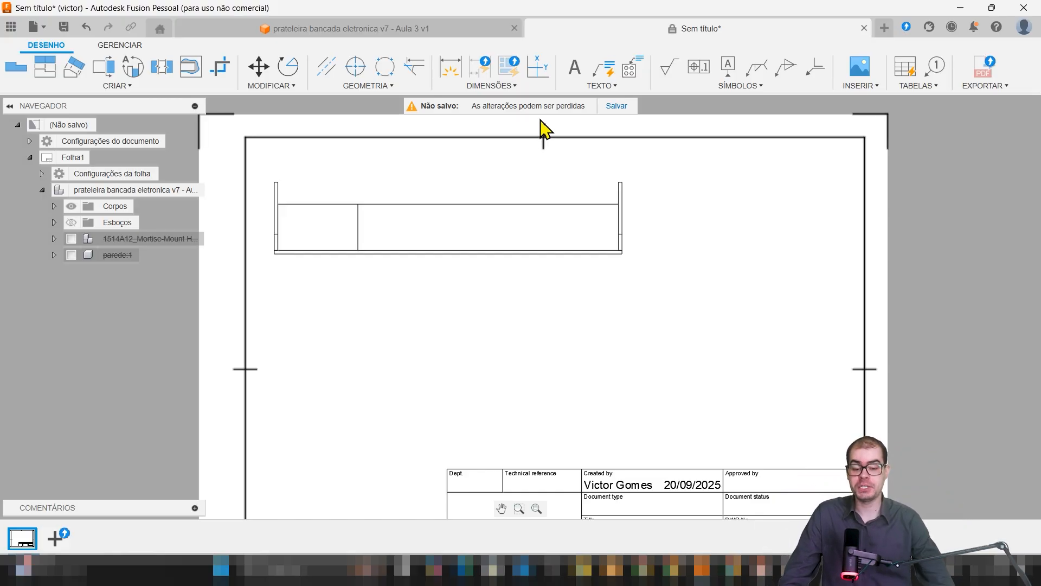
pyautogui.click(437, 233)
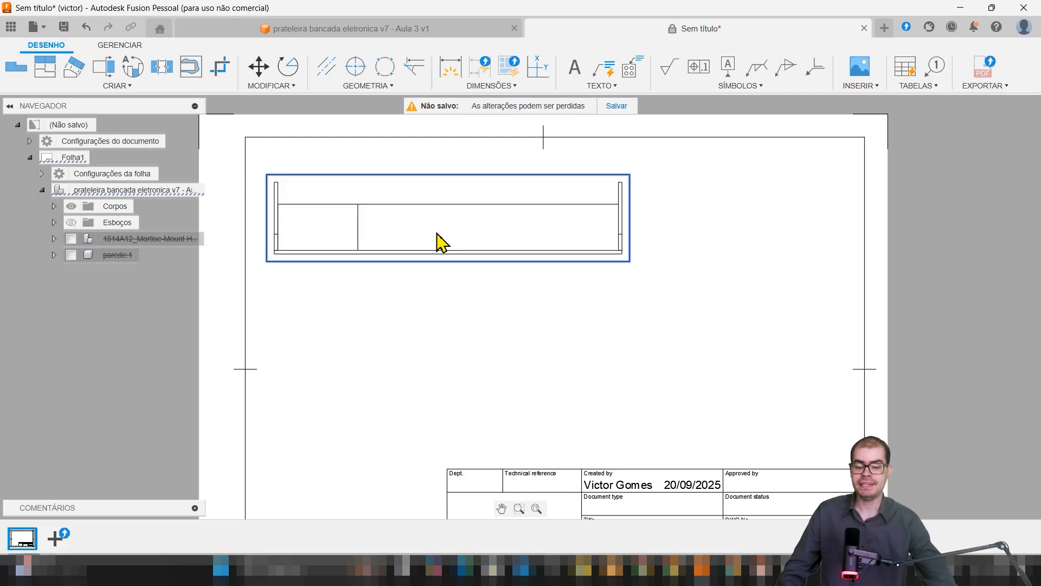
pyautogui.click(47, 68)
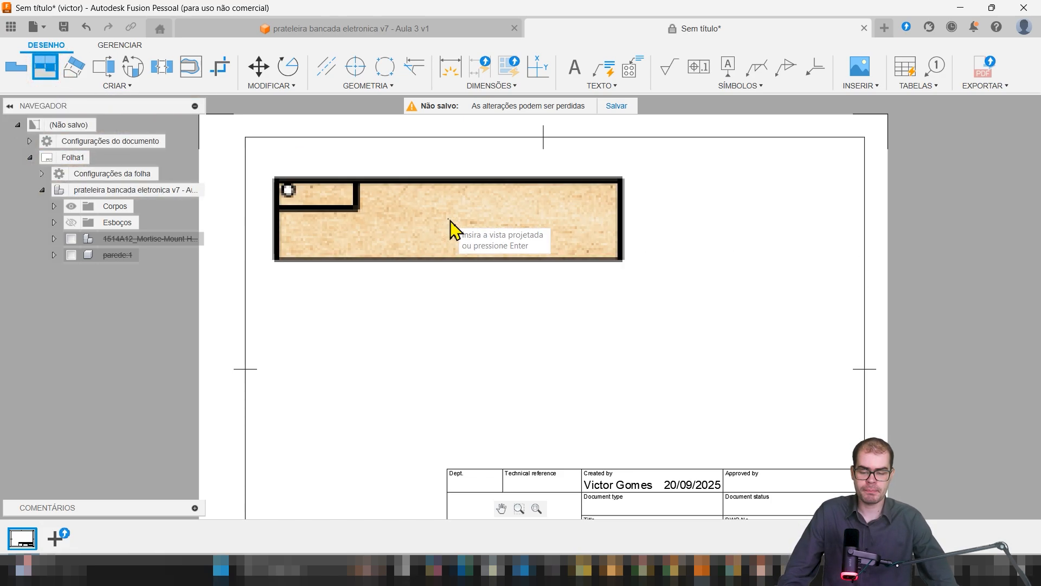
pyautogui.press('Escape')
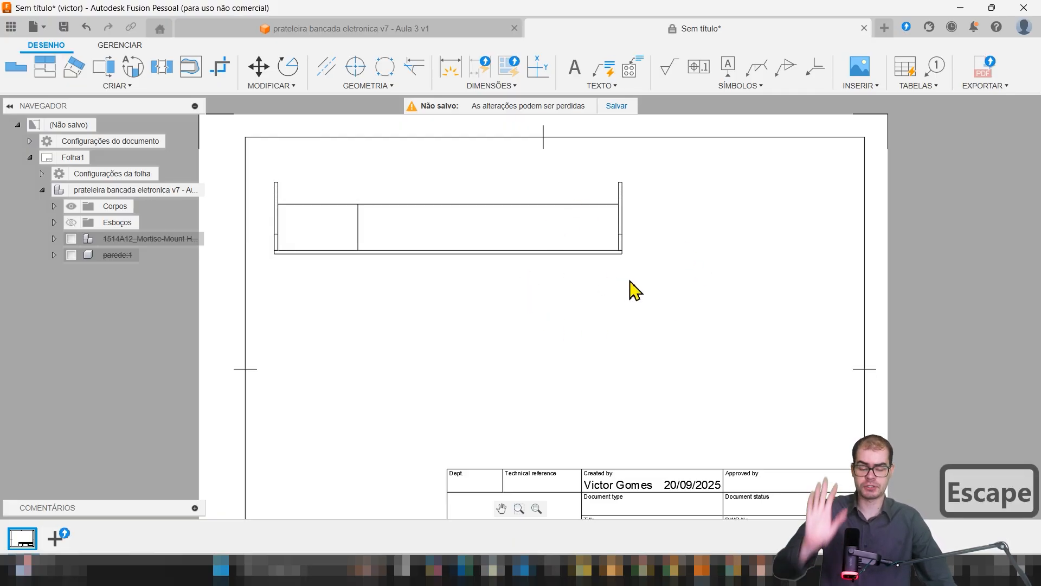
# Create two projected views from the front view: a side view to its right and a top view below it
pyautogui.click(47, 68)
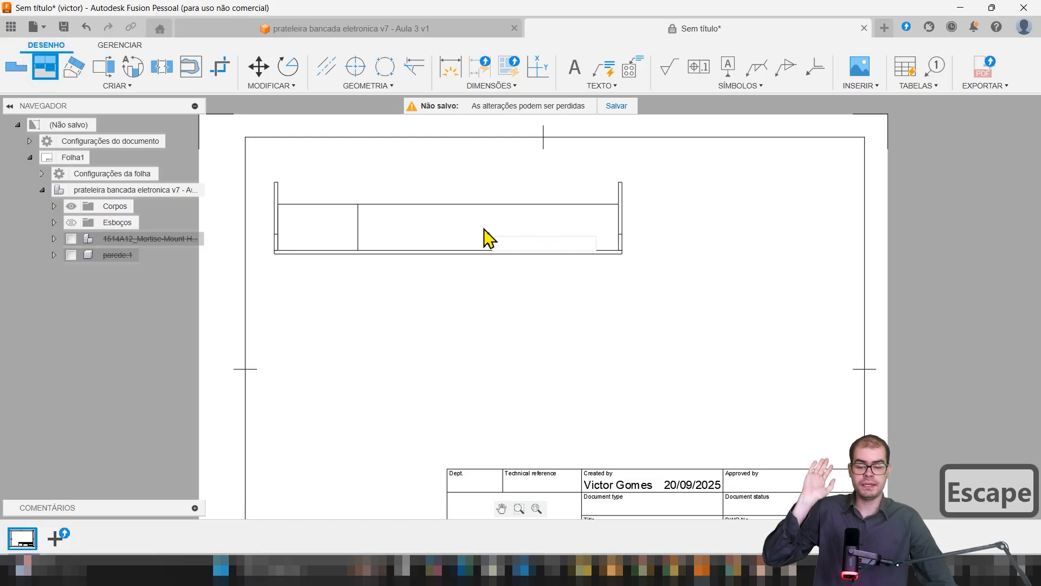
pyautogui.click(535, 259)
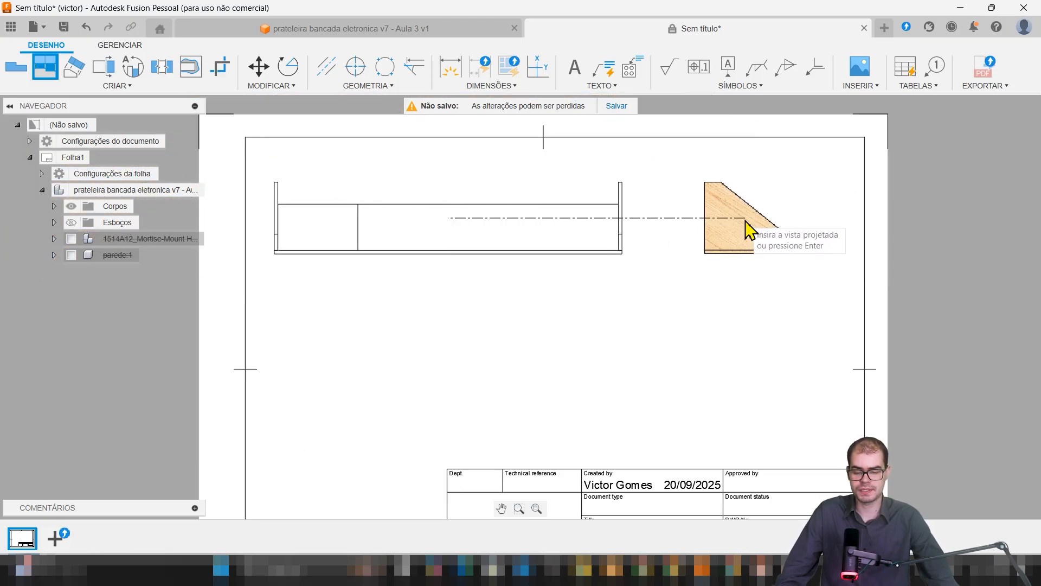
pyautogui.click(745, 220)
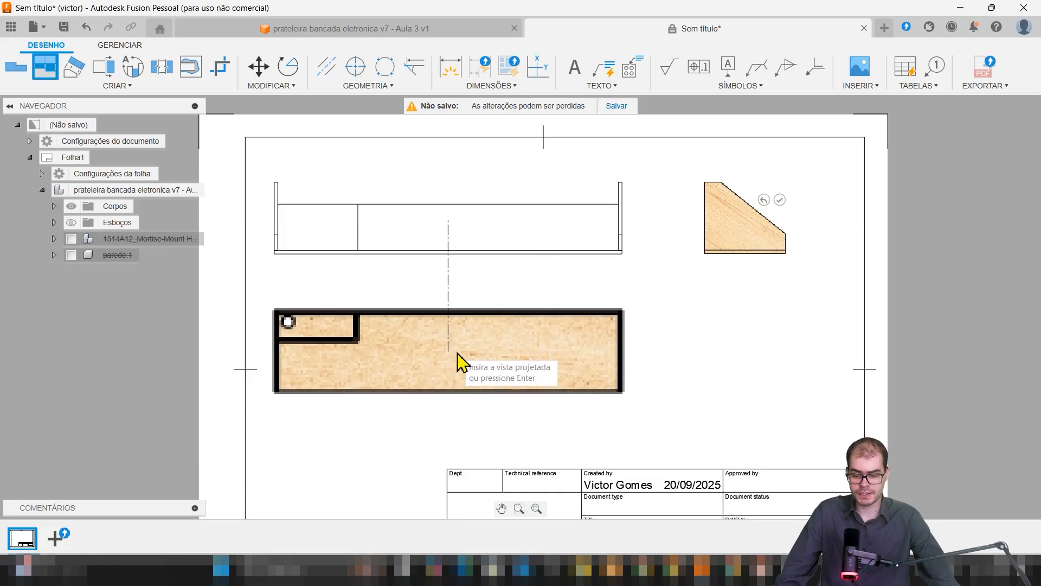
pyautogui.click(457, 358)
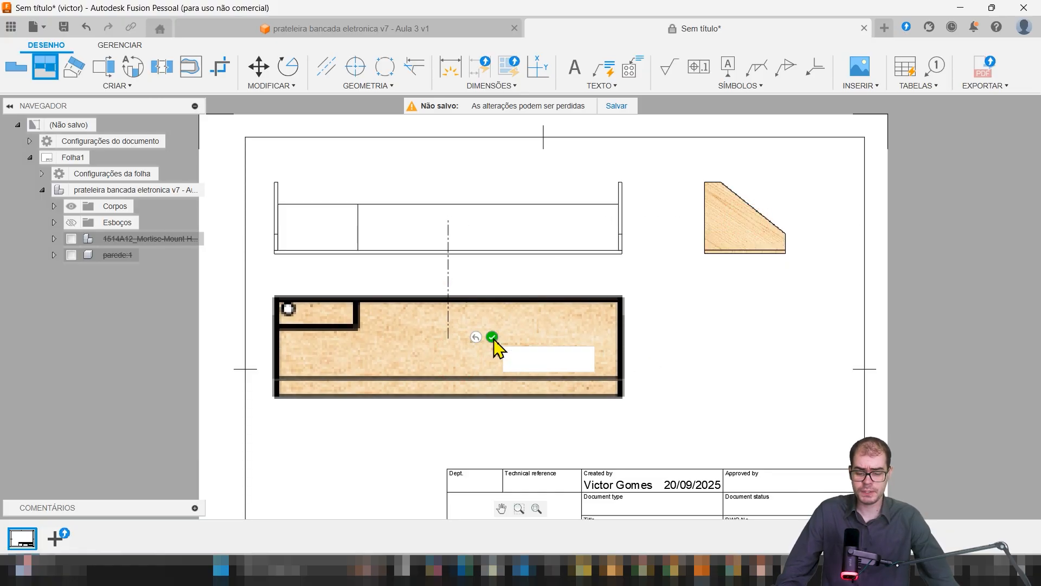
pyautogui.click(492, 338)
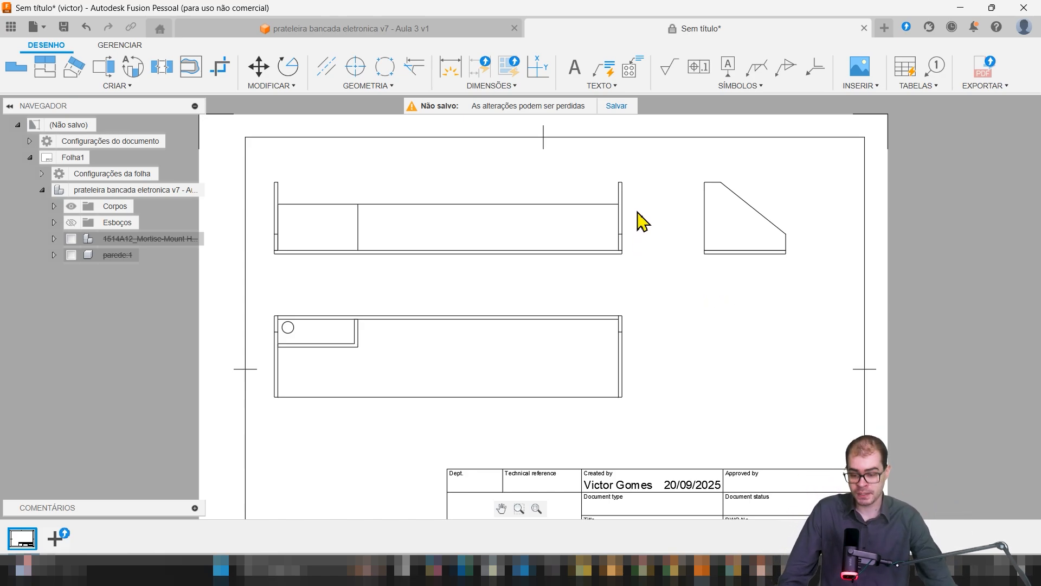
# Dimension the overall height at the front view's right end and the vertical back edge of the side view
pyautogui.scroll(-1, 553, 326)
pyautogui.scroll(2, 566, 323)
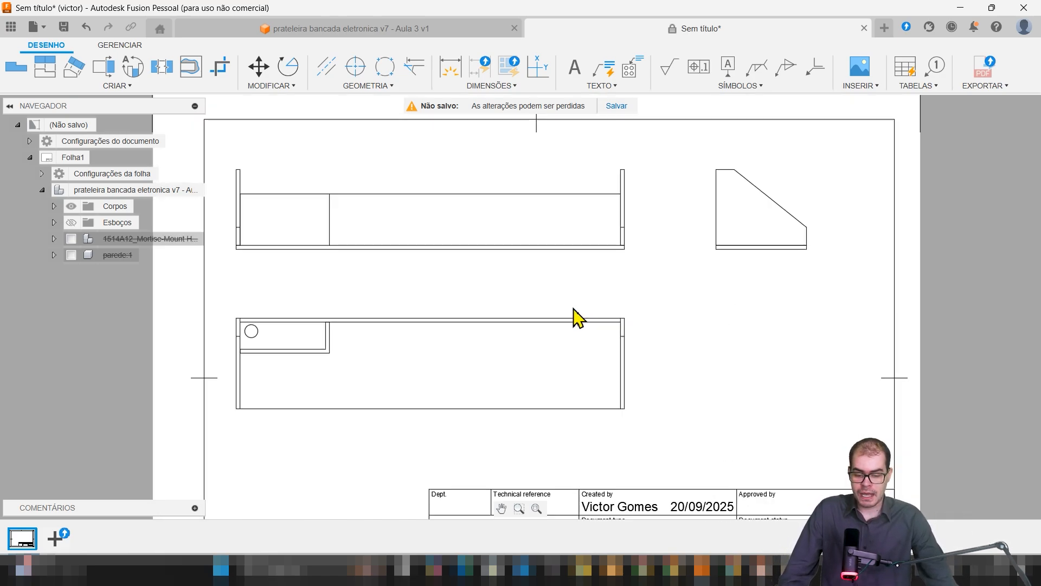
pyautogui.moveTo(661, 315); pyautogui.dragTo(656, 284, button='middle')
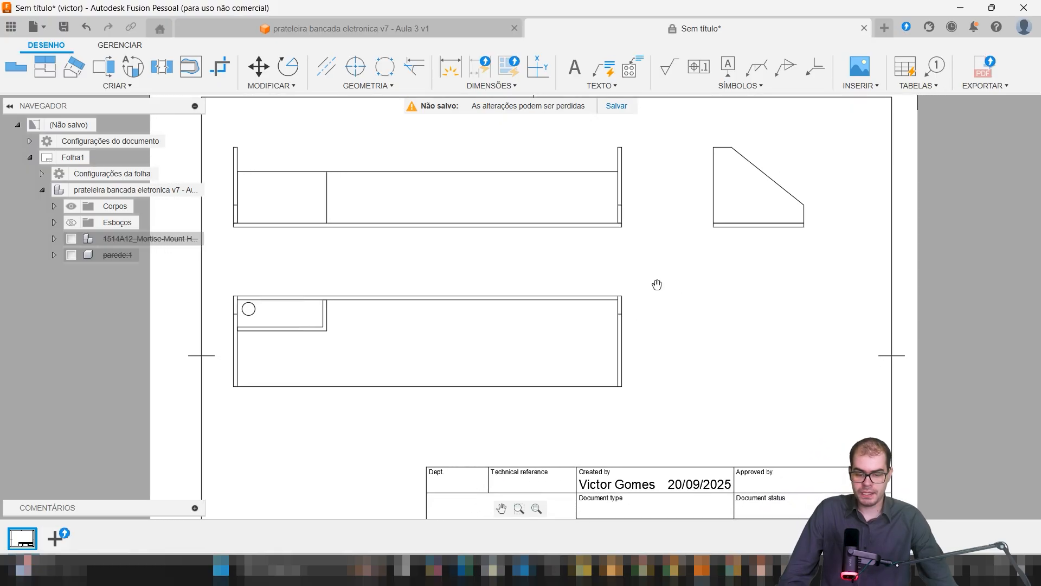
pyautogui.click(451, 69)
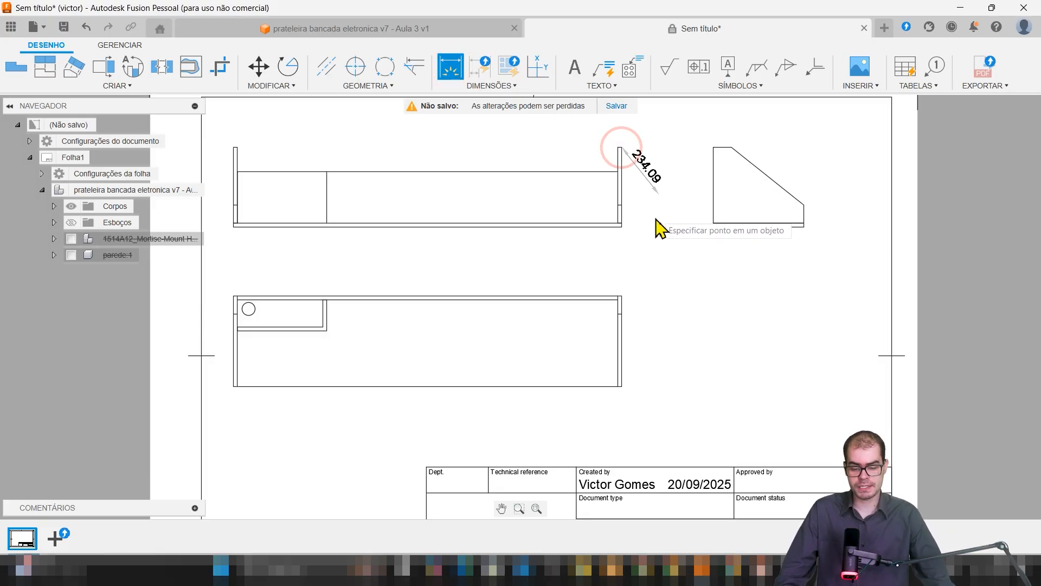
pyautogui.click(621, 225)
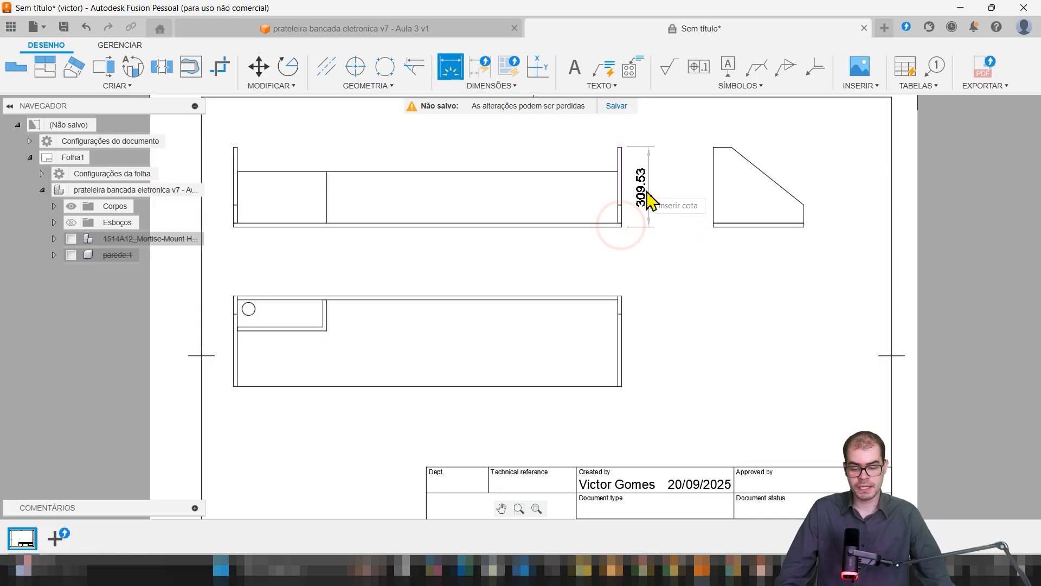
pyautogui.click(639, 206)
pyautogui.scroll(3, 636, 187)
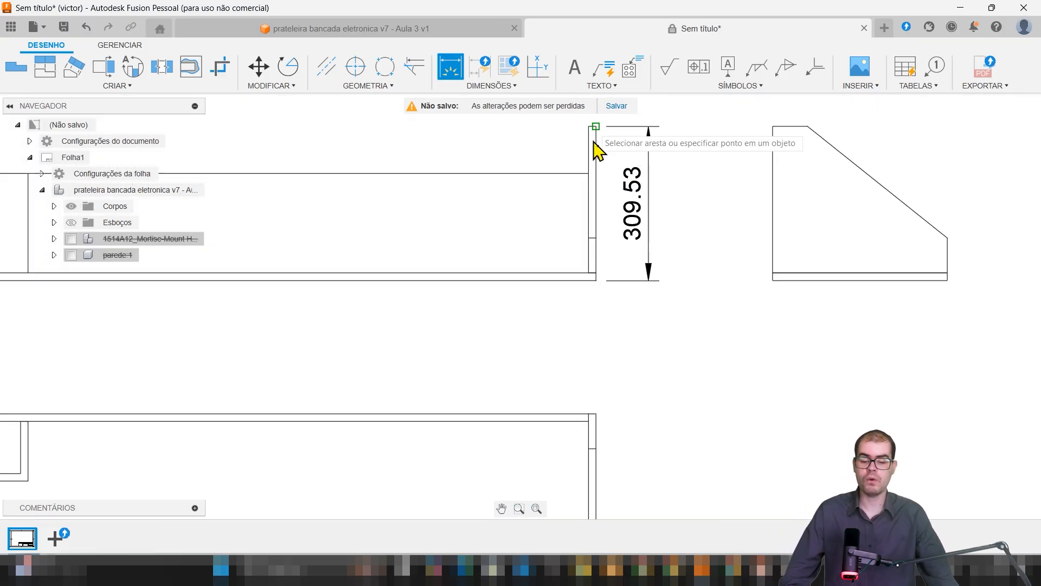
pyautogui.scroll(-2, 623, 173)
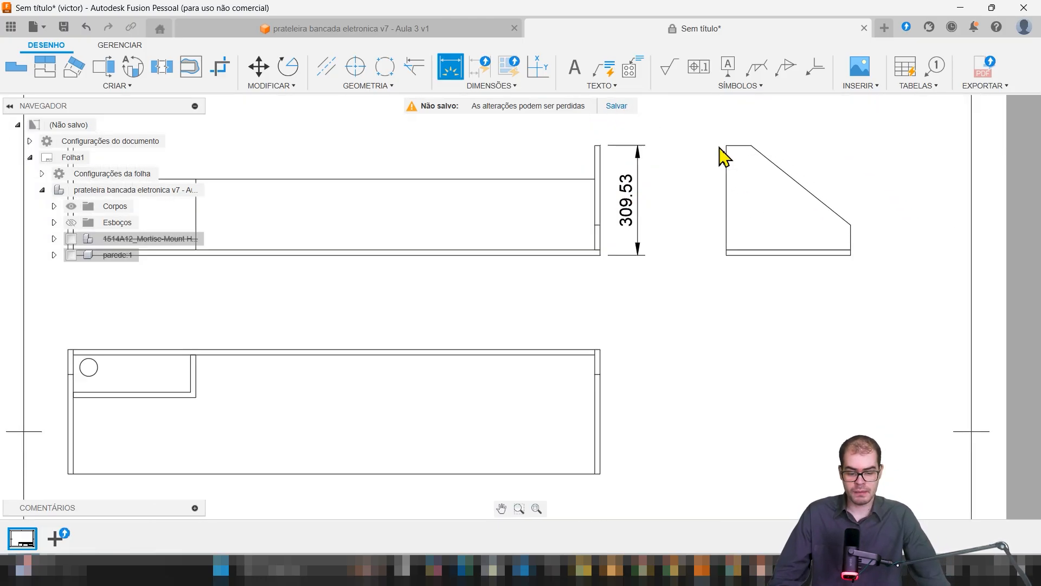
pyautogui.click(709, 175)
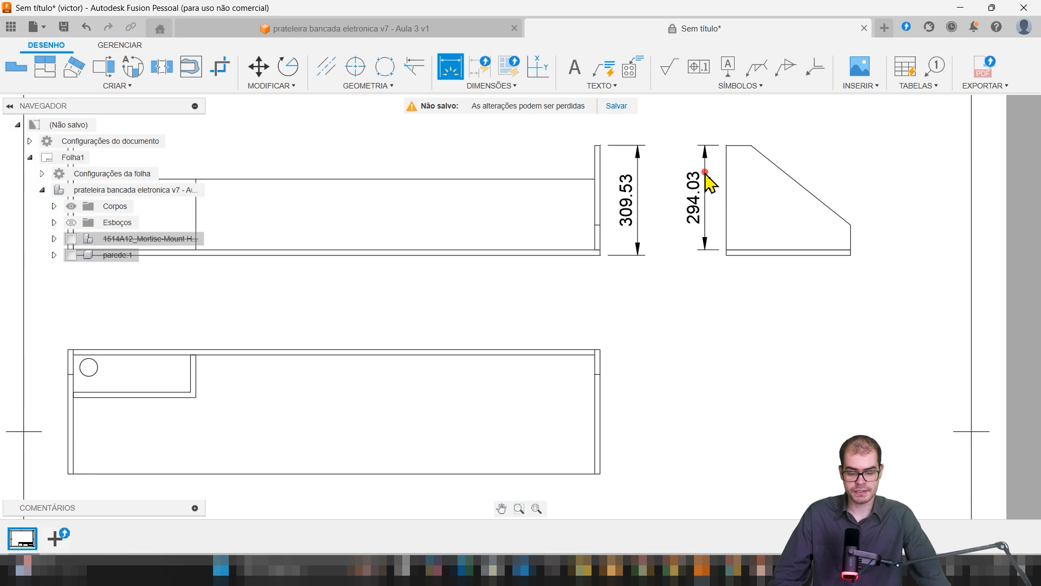
# Dimension the diameter of the circular hole in the top view, placing the text above the view
pyautogui.scroll(-3, 369, 304)
pyautogui.scroll(2, 297, 317)
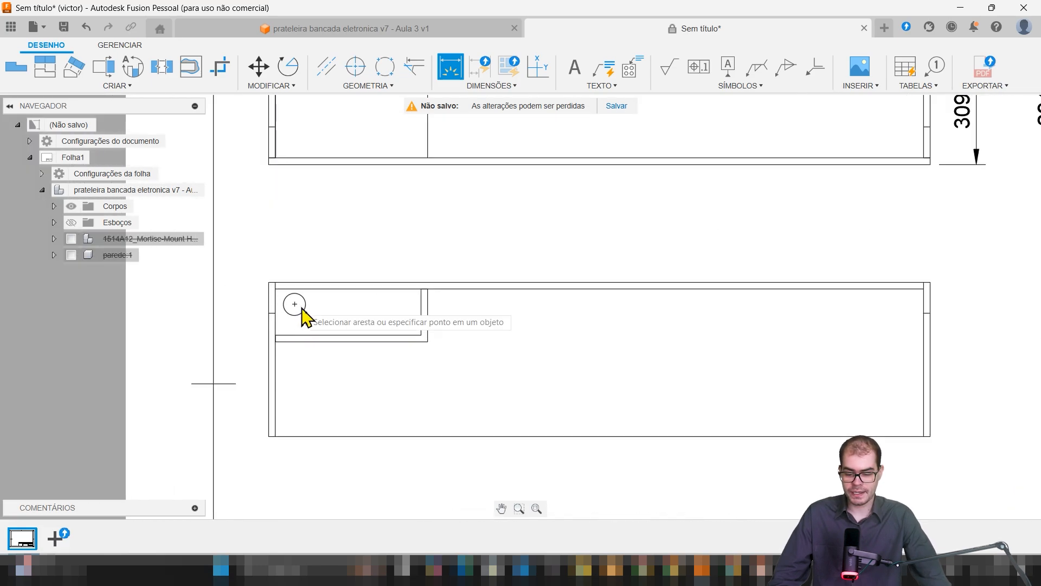
pyautogui.click(302, 314)
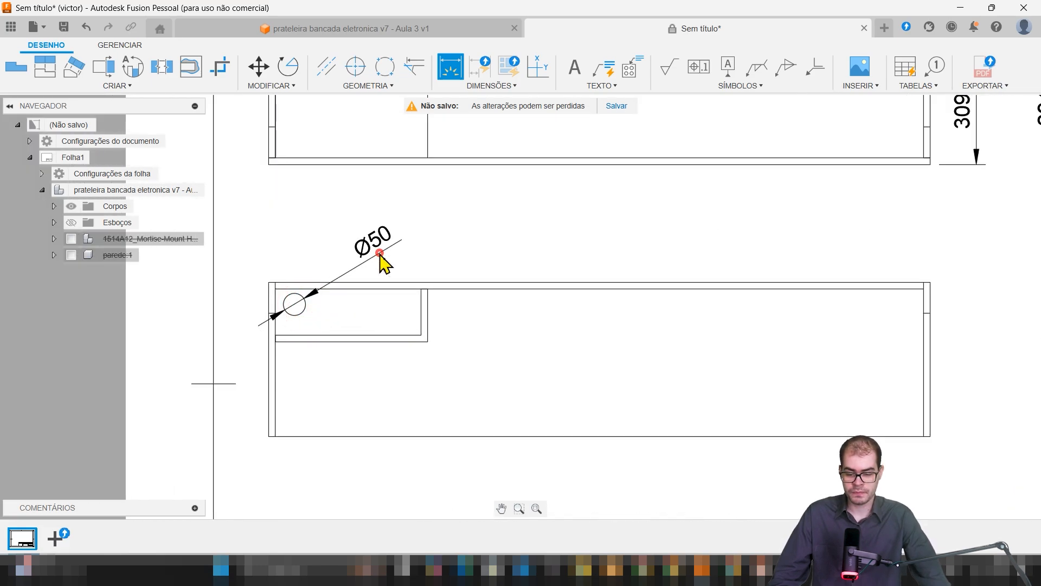
pyautogui.click(375, 244)
# Dimension the shelf's overall width along the front view's bottom edge, placing it below the view
pyautogui.moveTo(594, 198)
pyautogui.mouseDown(button='middle')
pyautogui.moveTo(499, 338)
pyautogui.moveTo(555, 136)
pyautogui.moveTo(481, 332)
pyautogui.mouseUp(button='middle')
pyautogui.click(469, 299)
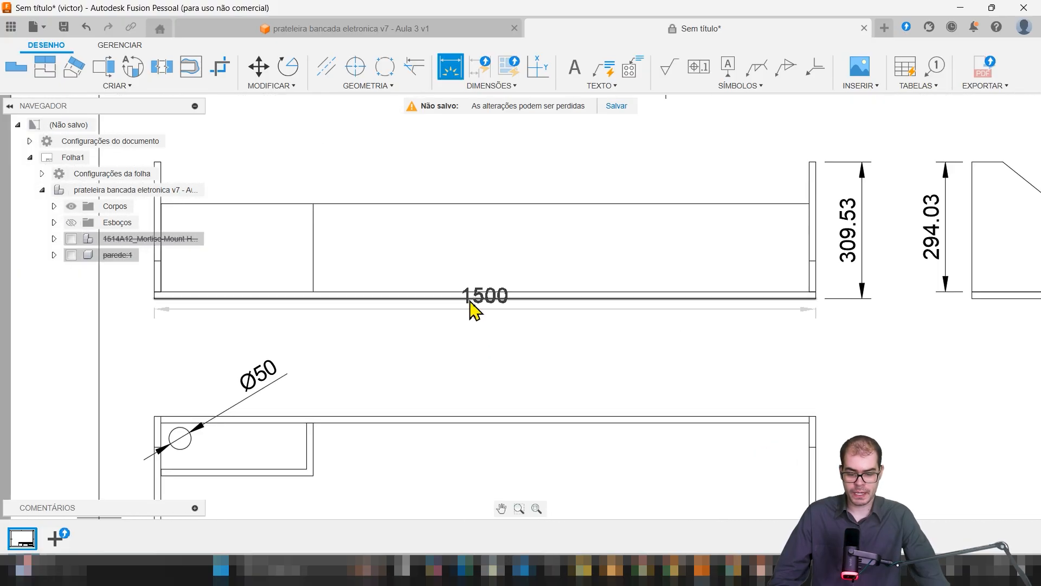
pyautogui.click(472, 339)
pyautogui.moveTo(472, 340); pyautogui.dragTo(623, 371, button='middle')
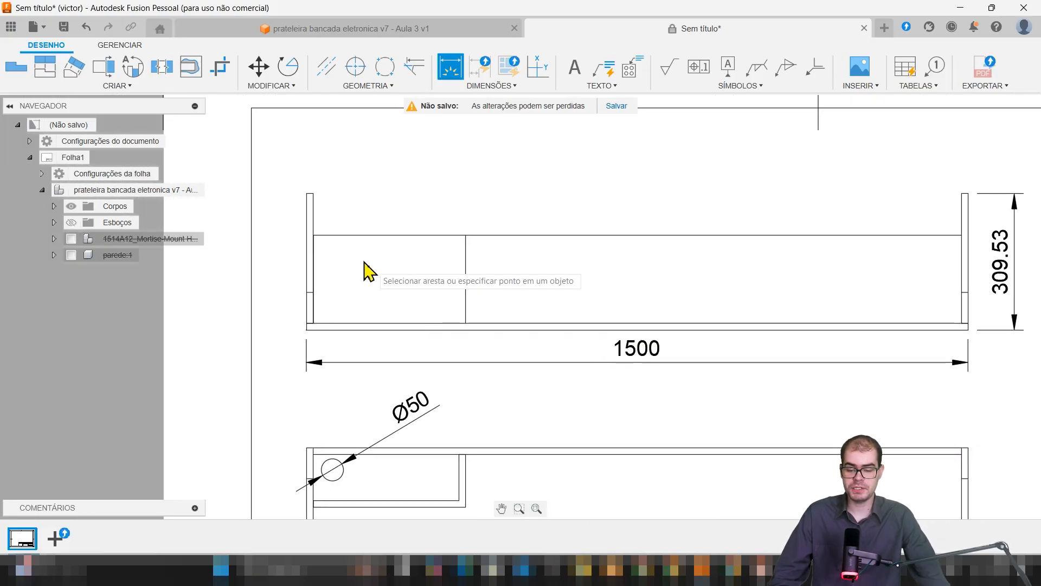
pyautogui.moveTo(721, 228)
pyautogui.mouseDown(button='middle')
pyautogui.moveTo(612, 209)
pyautogui.moveTo(597, 235)
pyautogui.mouseUp(button='middle')
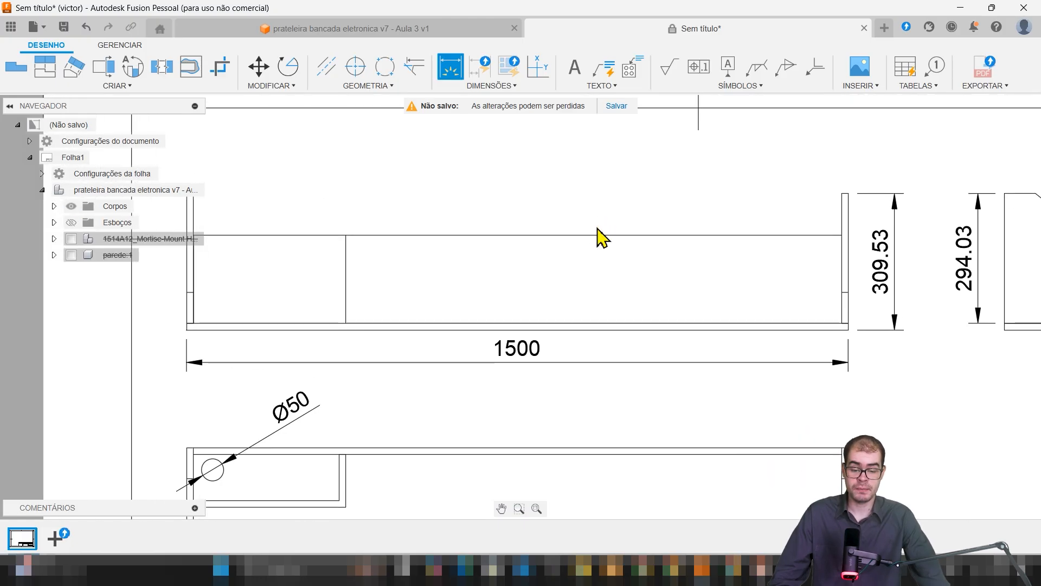
# Dimension the back panel's height above the base board, placing the text inside the front view
pyautogui.click(586, 235)
pyautogui.click(593, 323)
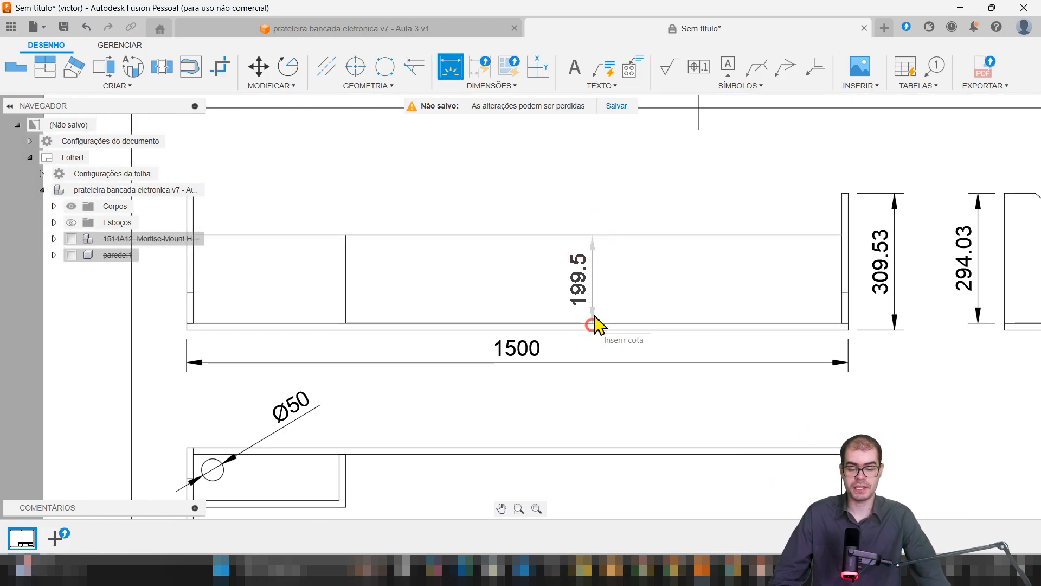
pyautogui.click(592, 275)
# Dimension the depth and length of the small box in the top view, placing them beside and below it
pyautogui.scroll(-1, 601, 331)
pyautogui.scroll(-2, 599, 329)
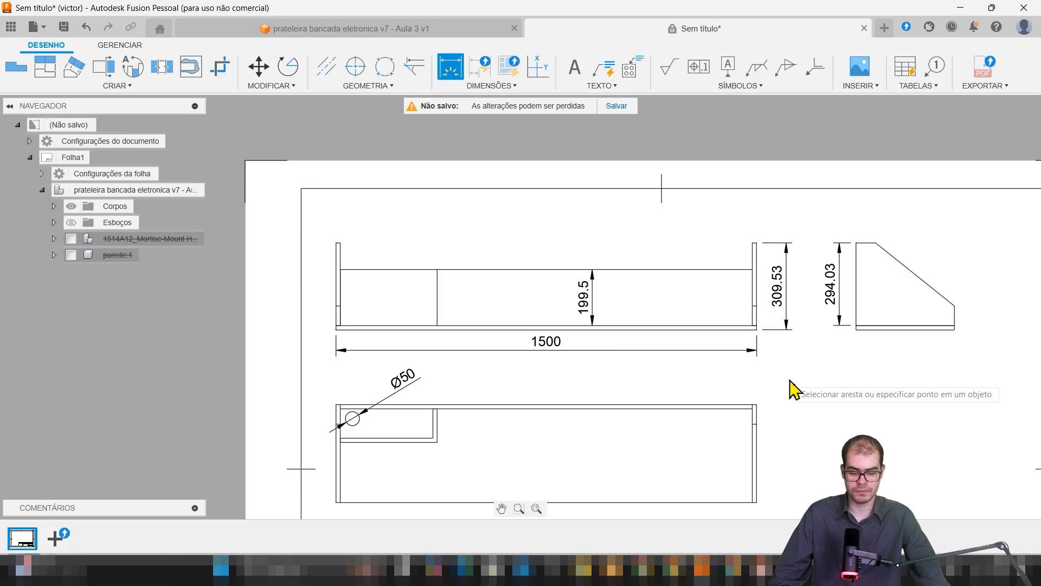
pyautogui.moveTo(791, 382); pyautogui.dragTo(660, 298, button='middle')
pyautogui.scroll(2, 301, 319)
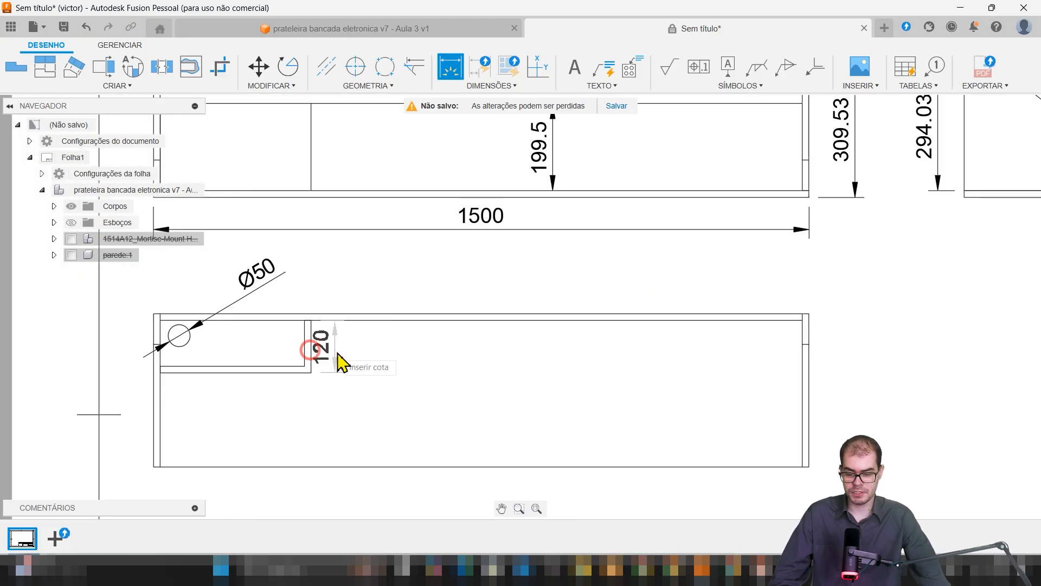
pyautogui.click(338, 359)
pyautogui.click(281, 369)
pyautogui.click(278, 405)
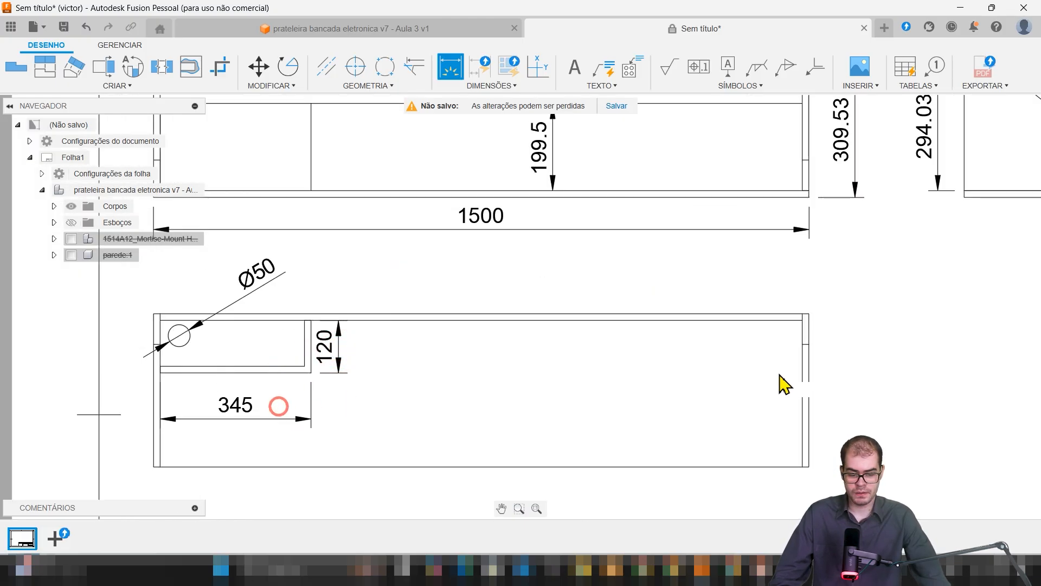
# Dimension the side view's short upper edge above it and the short vertical front edge beside it
pyautogui.scroll(-2, 779, 374)
pyautogui.moveTo(758, 433)
pyautogui.mouseDown(button='middle')
pyautogui.moveTo(563, 420)
pyautogui.moveTo(528, 428)
pyautogui.mouseUp(button='middle')
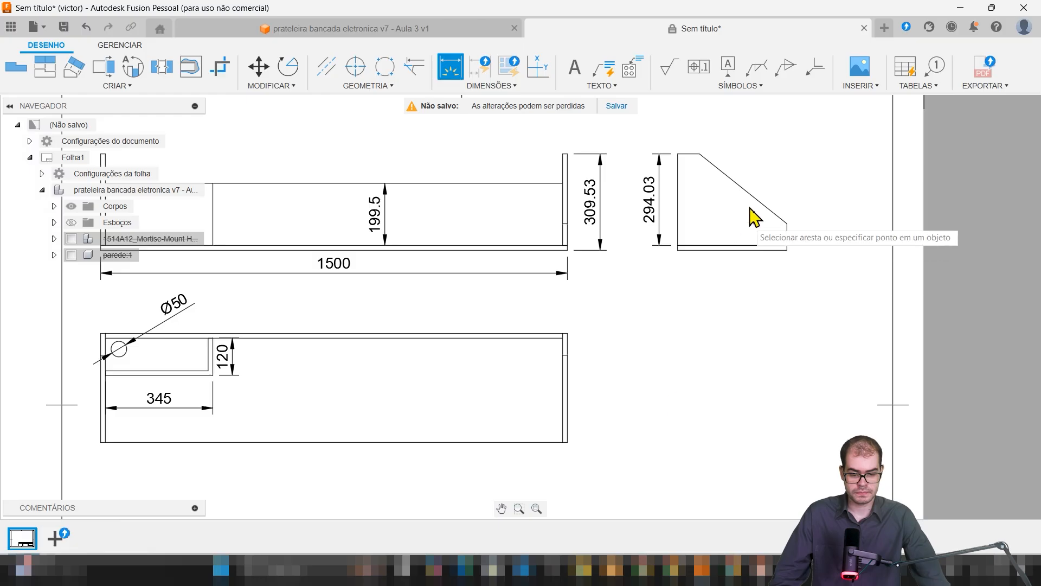
pyautogui.click(676, 154)
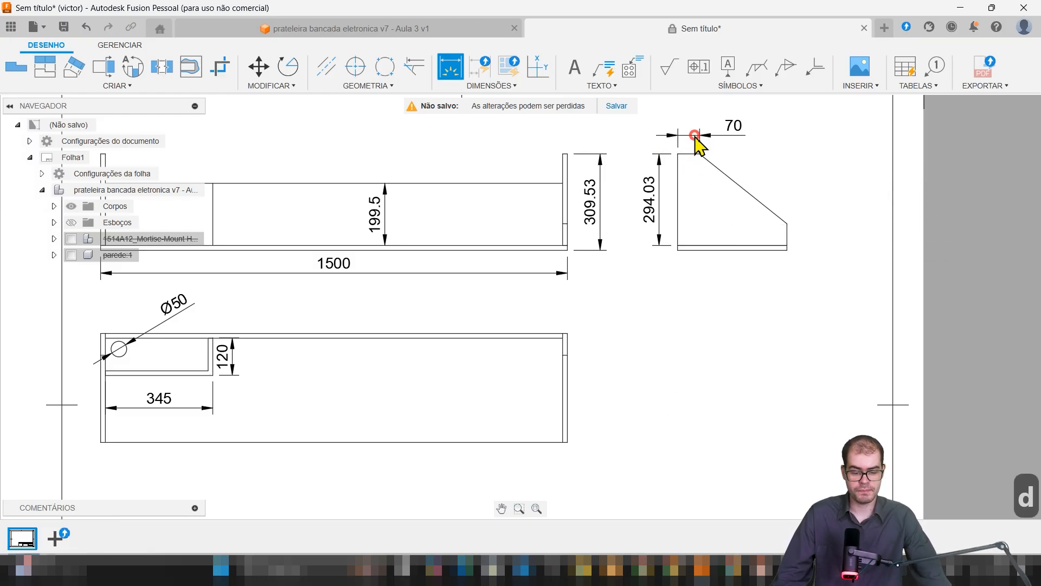
pyautogui.click(789, 224)
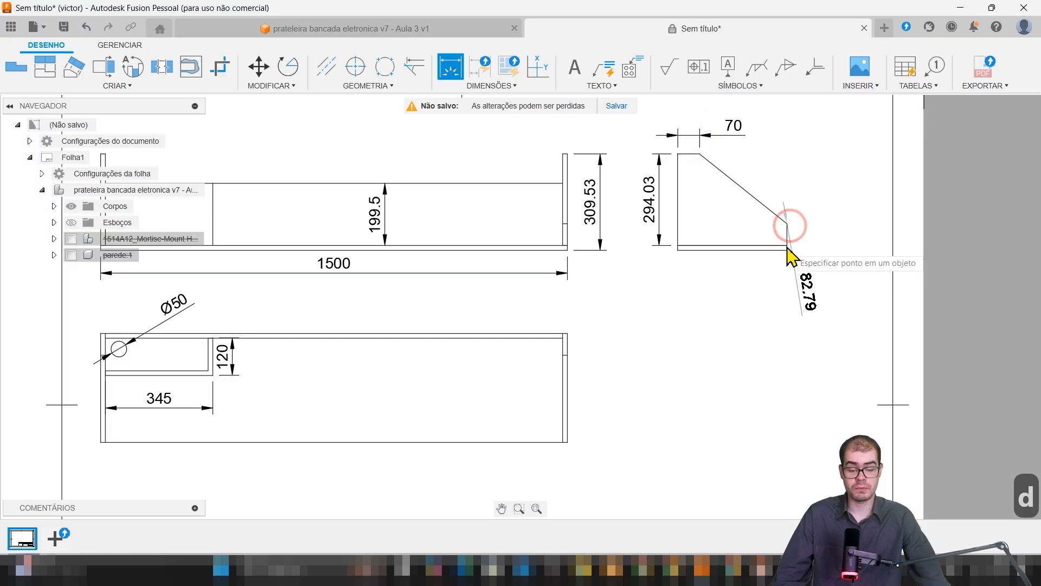
pyautogui.click(817, 247)
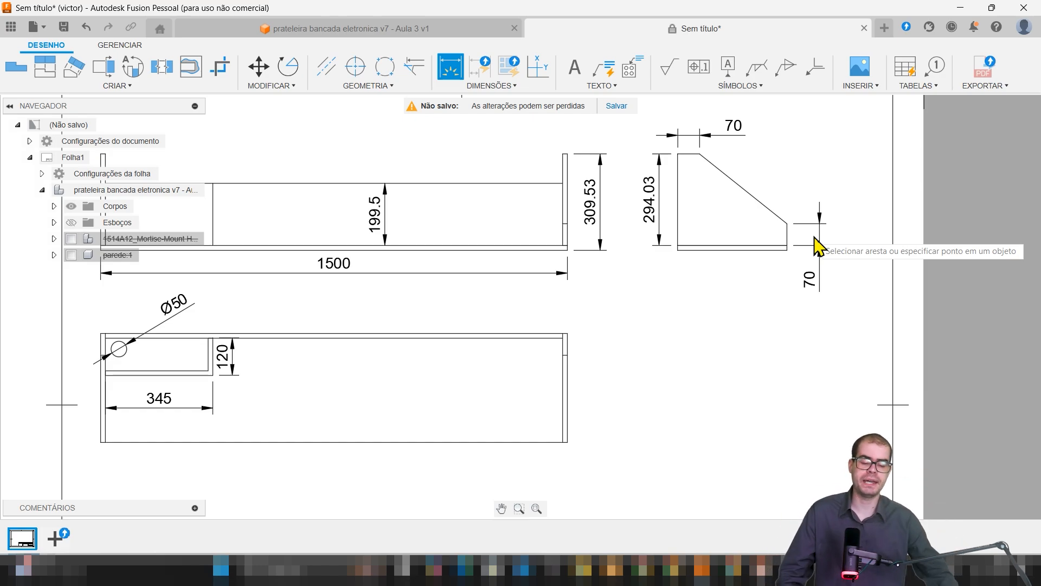
pyautogui.scroll(-4, 772, 263)
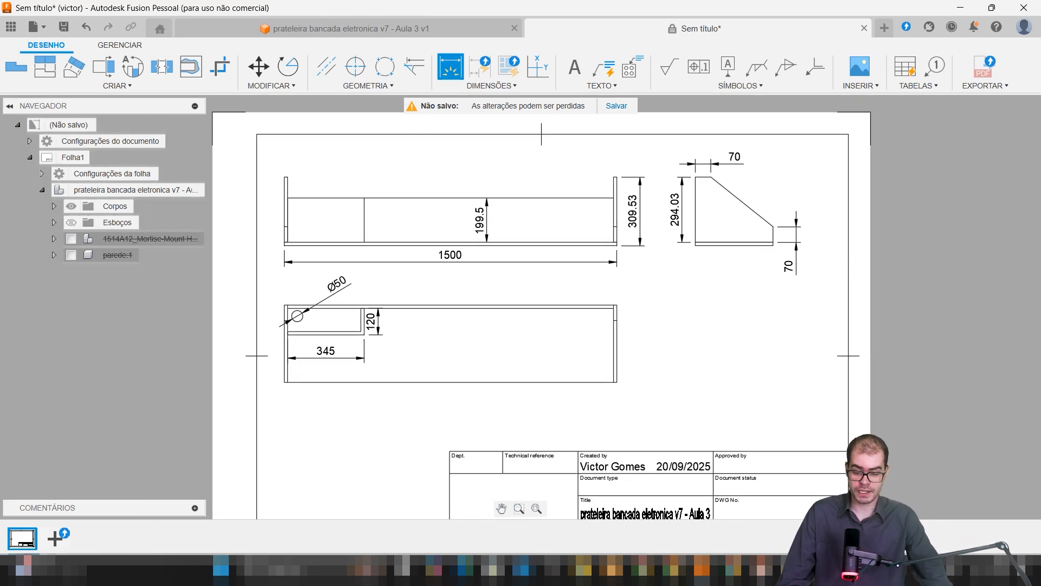
pyautogui.moveTo(674, 298); pyautogui.dragTo(676, 305, button='middle')
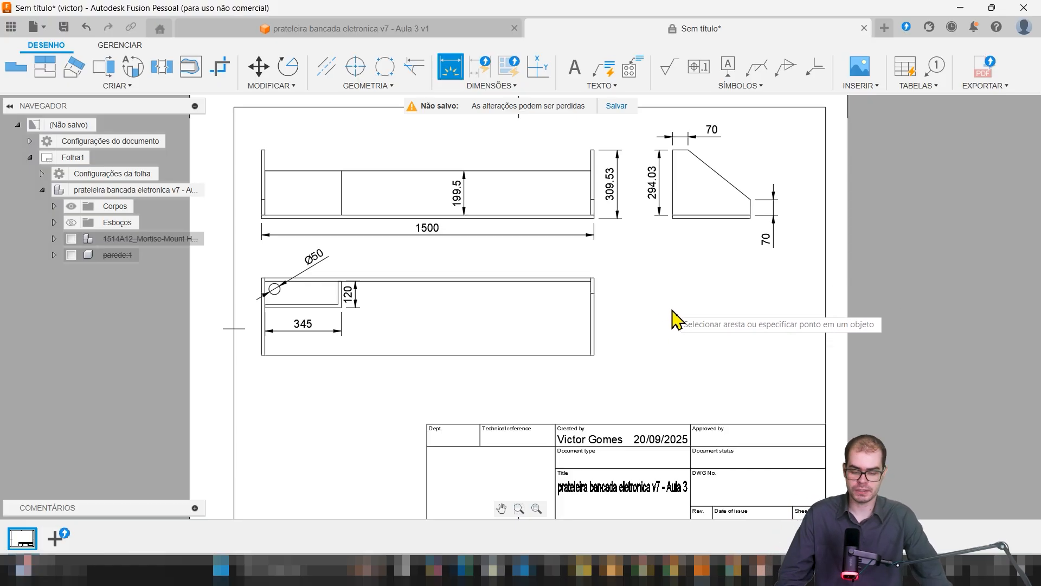
pyautogui.moveTo(673, 282)
pyautogui.mouseDown(button='middle')
pyautogui.moveTo(645, 267)
pyautogui.moveTo(667, 274)
pyautogui.moveTo(655, 329)
pyautogui.mouseUp(button='middle')
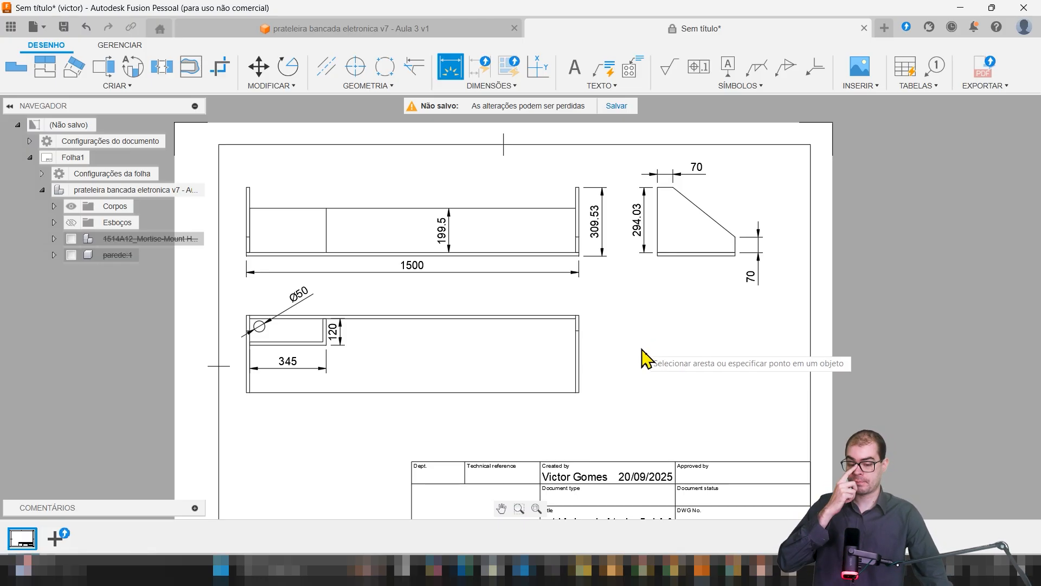
pyautogui.press('Escape')
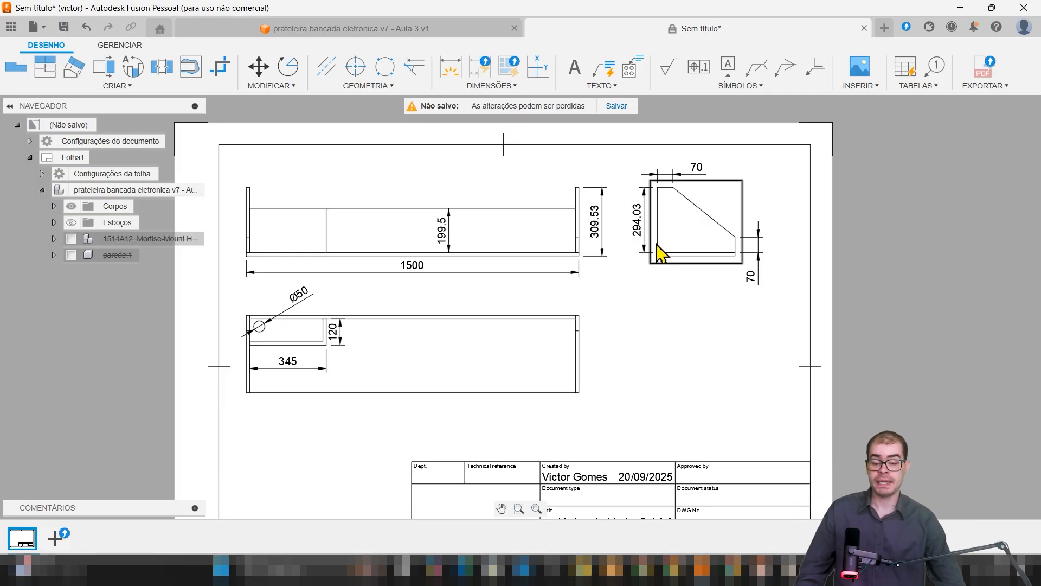
pyautogui.moveTo(610, 302); pyautogui.dragTo(788, 426)
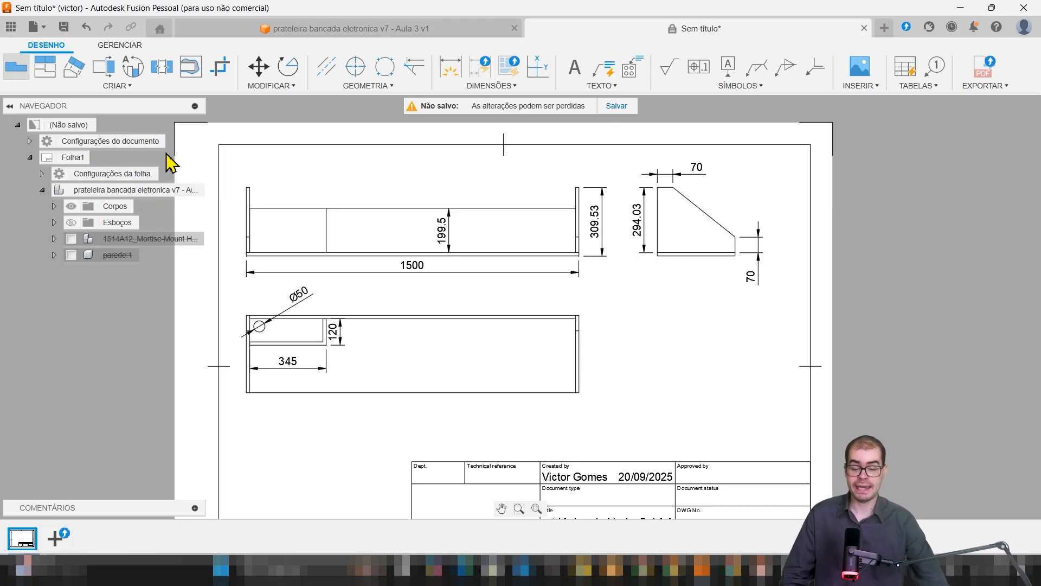
pyautogui.click(472, 234)
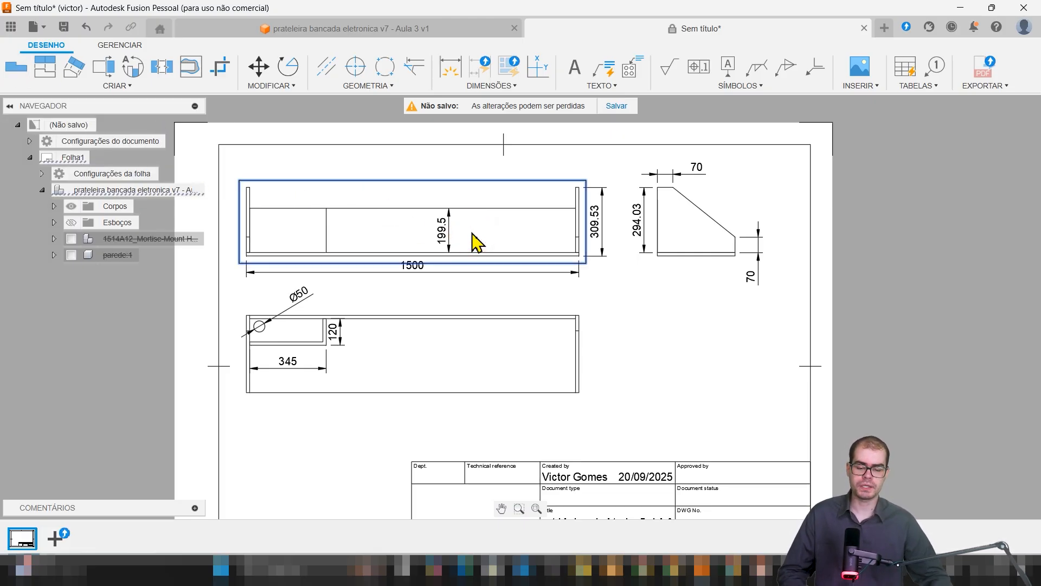
pyautogui.click(651, 367)
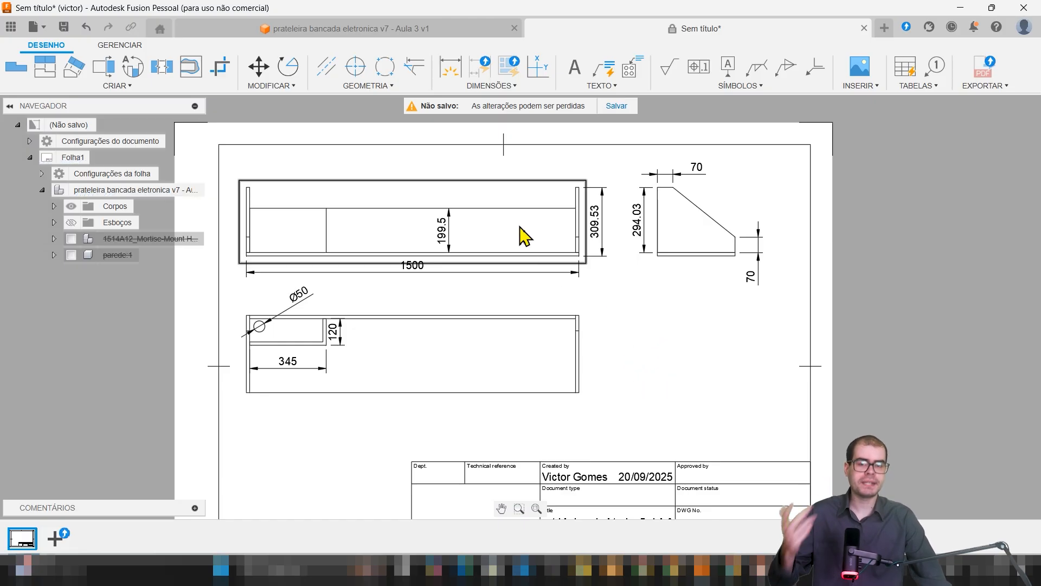
# Place a new front-oriented base view of the shelf at scale 1:15 in the free area below the side view
pyautogui.click(16, 67)
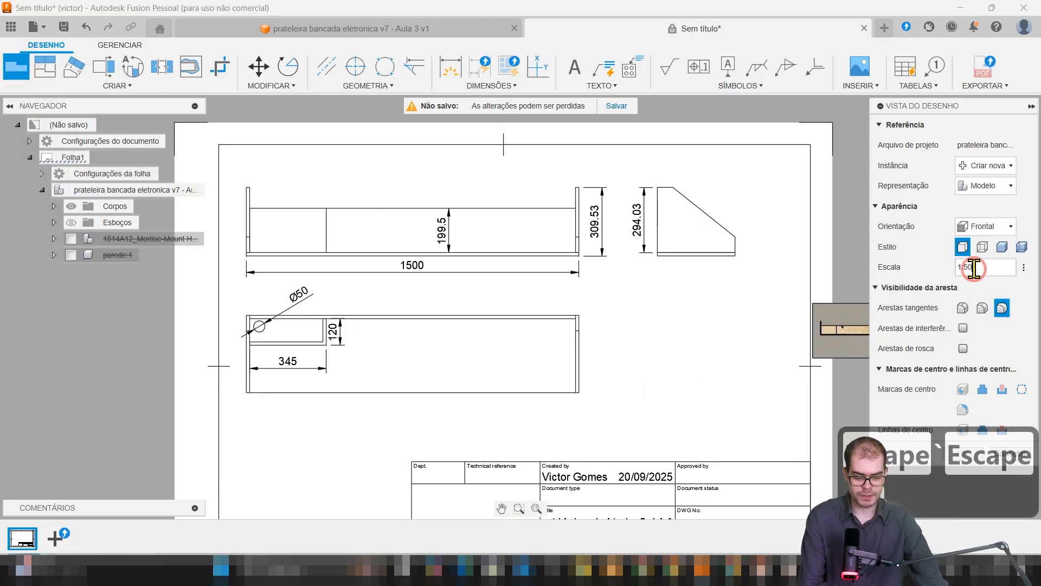
pyautogui.press('BackSpace')
pyautogui.press('BackSpace')
pyautogui.write('15')
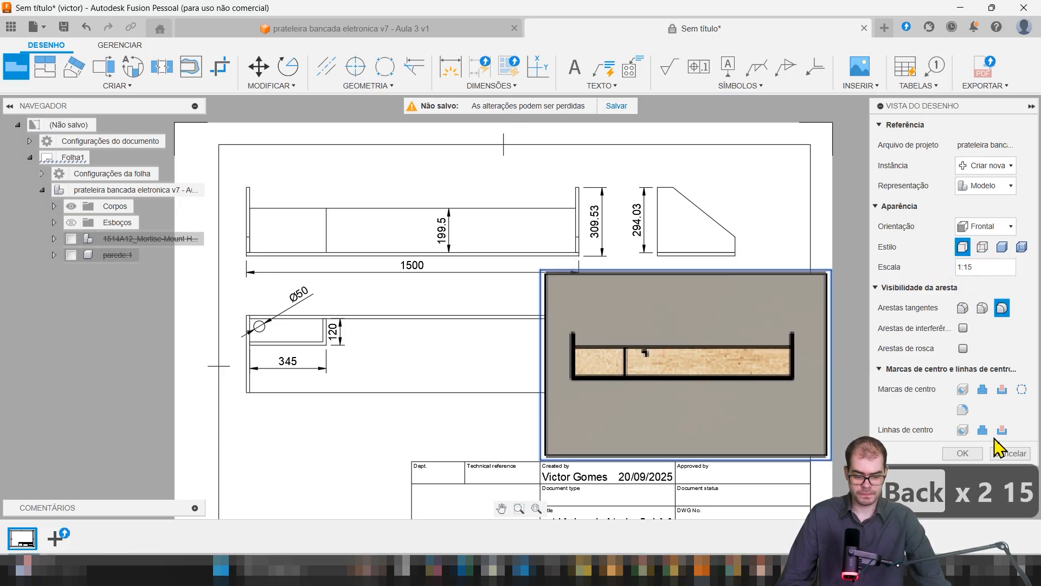
pyautogui.click(963, 454)
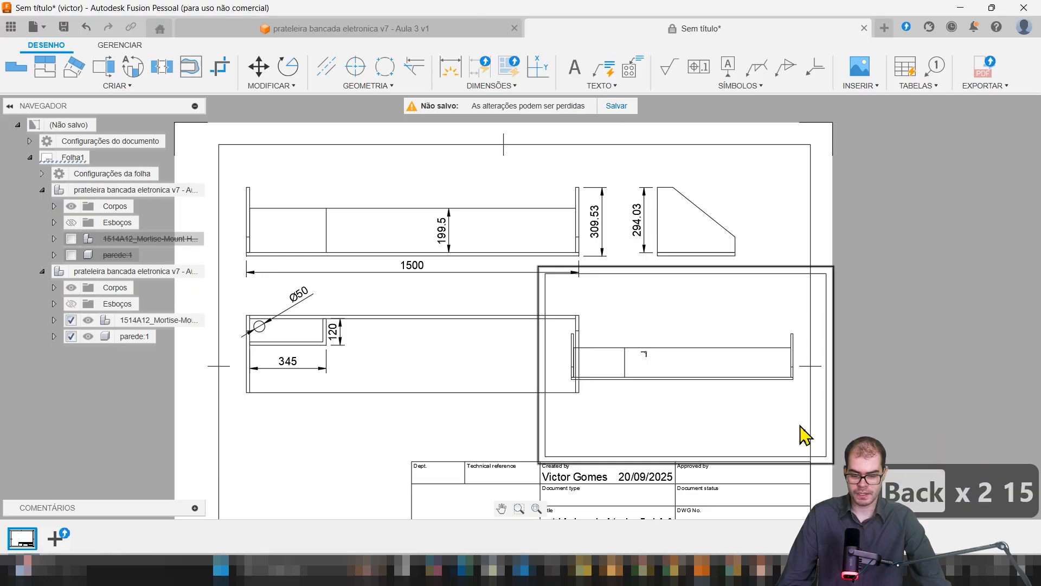
# Suppress the wall component parede:1 in the new base view
pyautogui.click(728, 426)
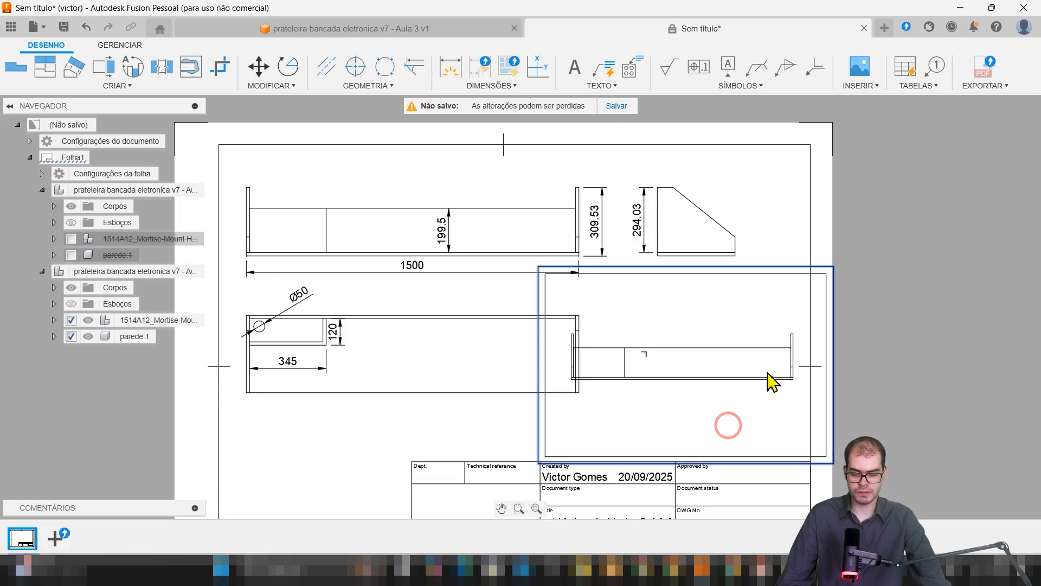
pyautogui.click(72, 337)
pyautogui.click(71, 336)
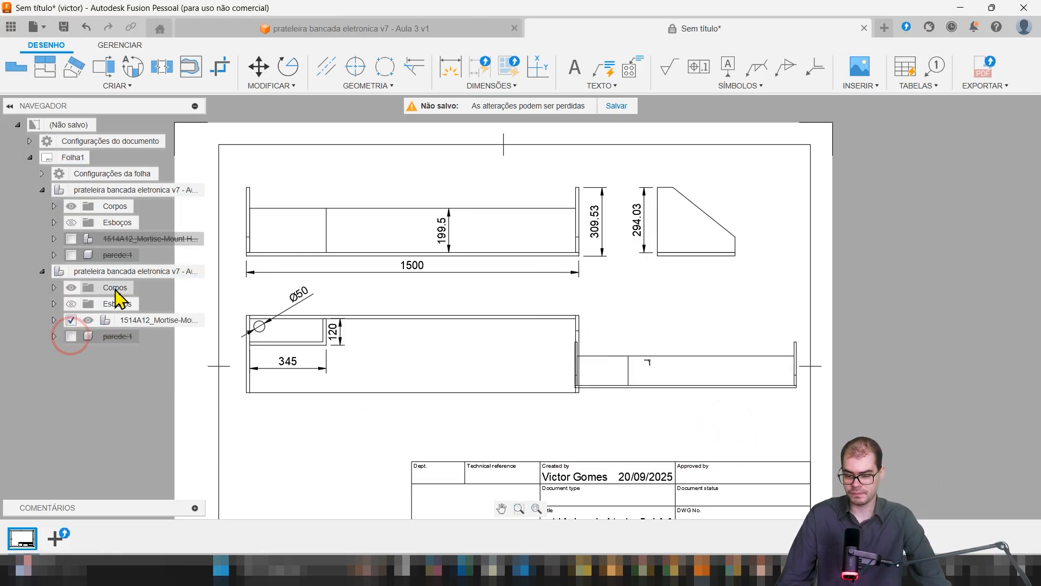
pyautogui.click(105, 190)
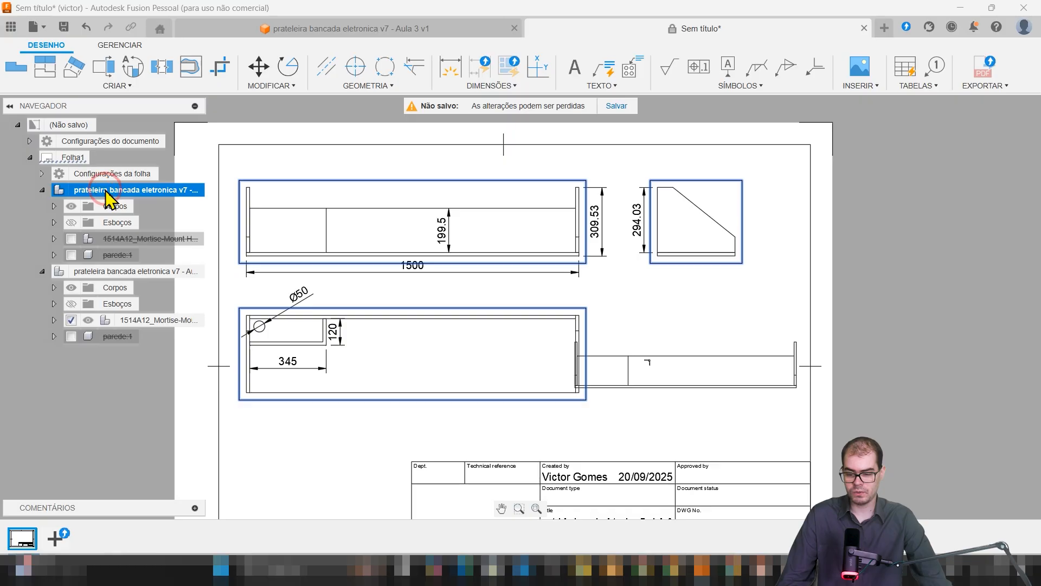
pyautogui.click(96, 269)
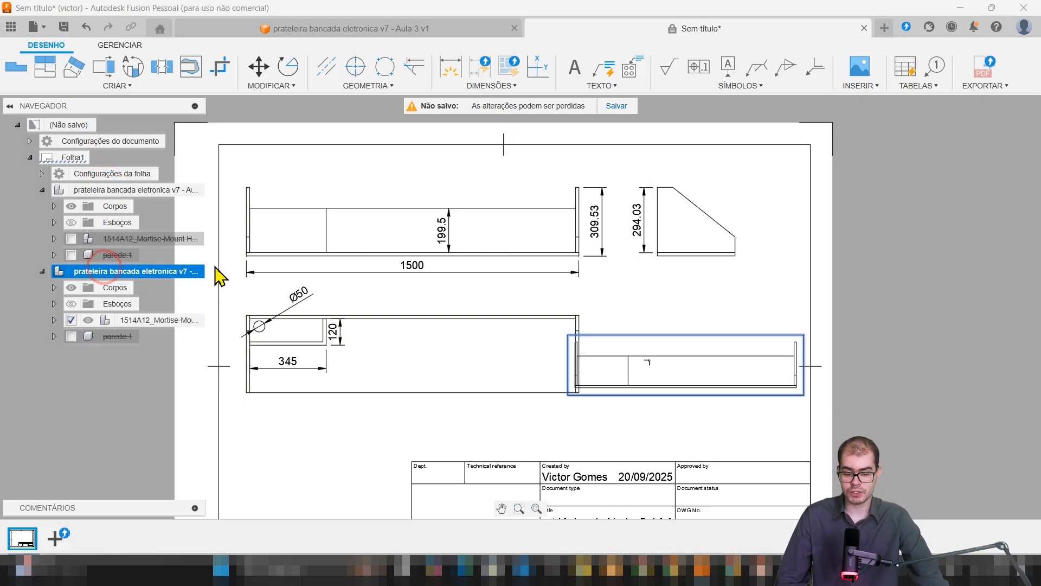
# Change the new 1:15 view's style to shaded
pyautogui.doubleClick(712, 374)
pyautogui.click(1009, 165)
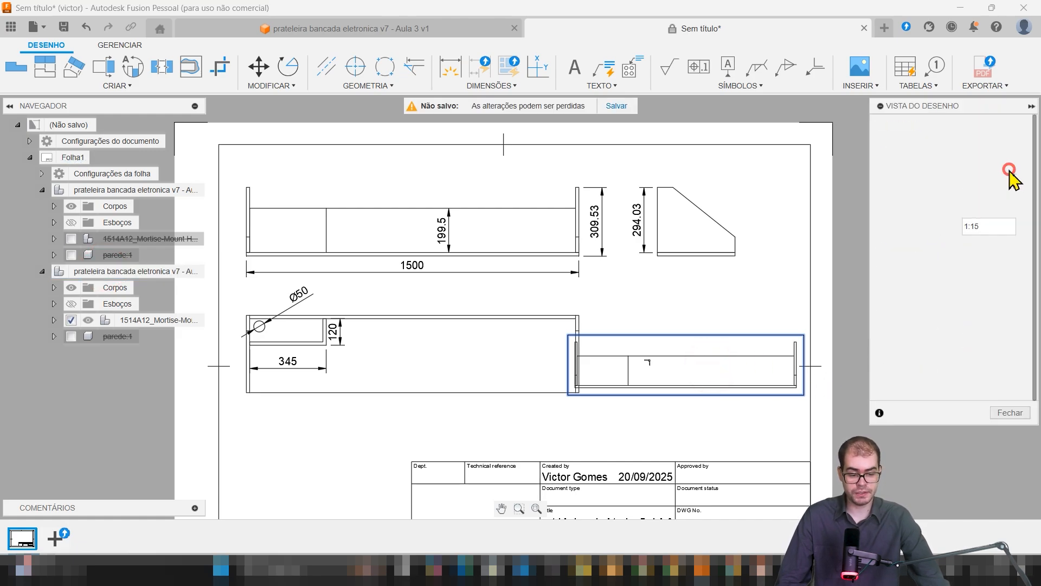
pyautogui.click(1003, 416)
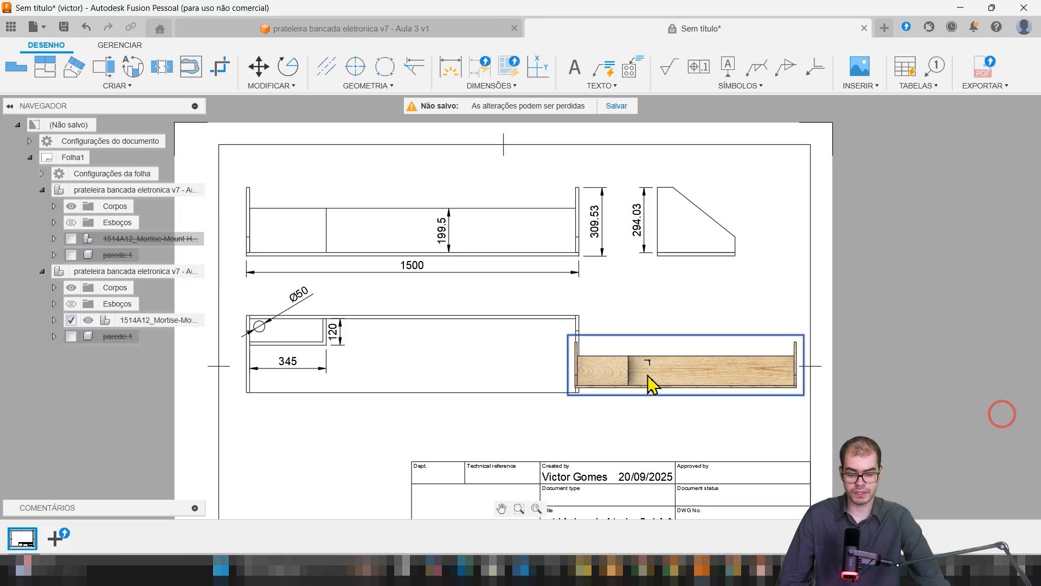
# Reorient the shaded view, trying Isométrico SO and settling on Isométrico NE
pyautogui.doubleClick(728, 377)
pyautogui.click(1012, 163)
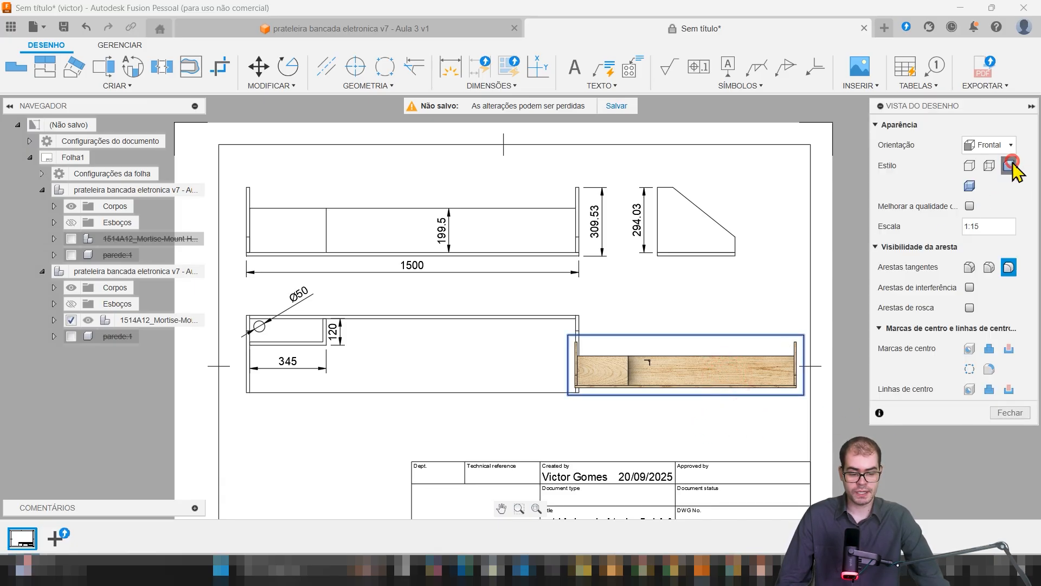
pyautogui.click(1004, 144)
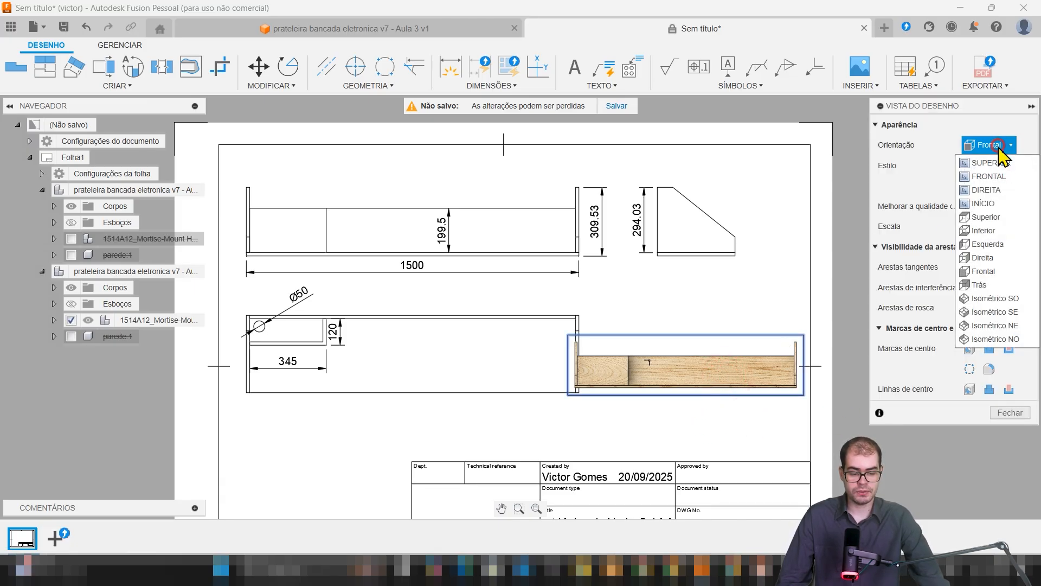
pyautogui.click(1006, 300)
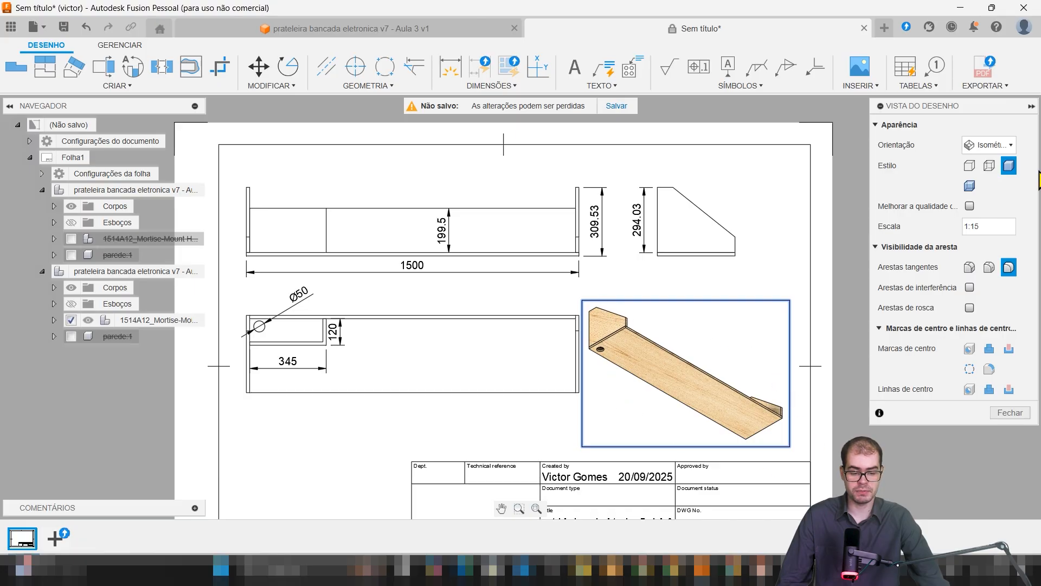
pyautogui.click(983, 146)
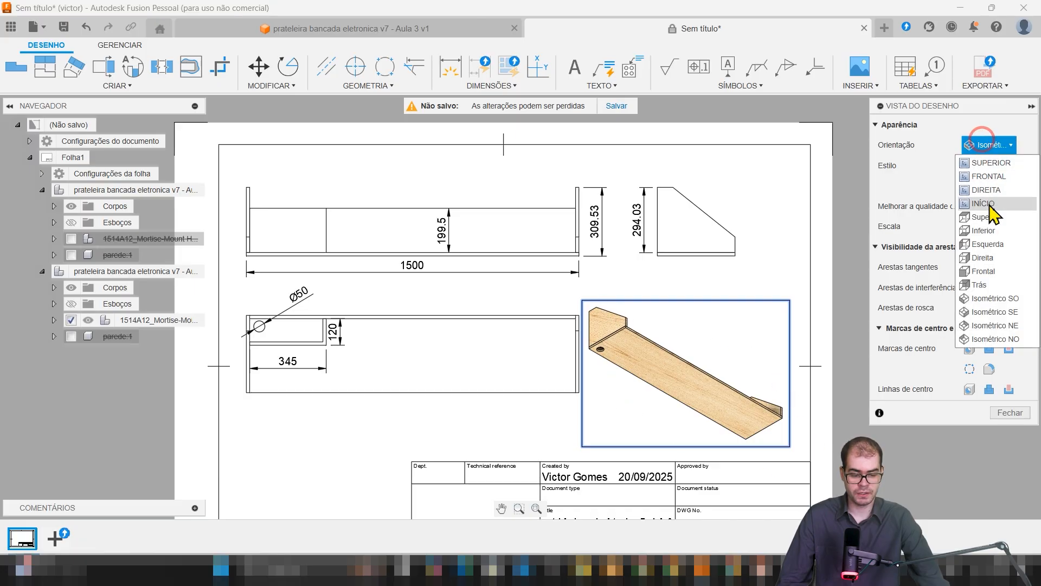
pyautogui.click(1001, 326)
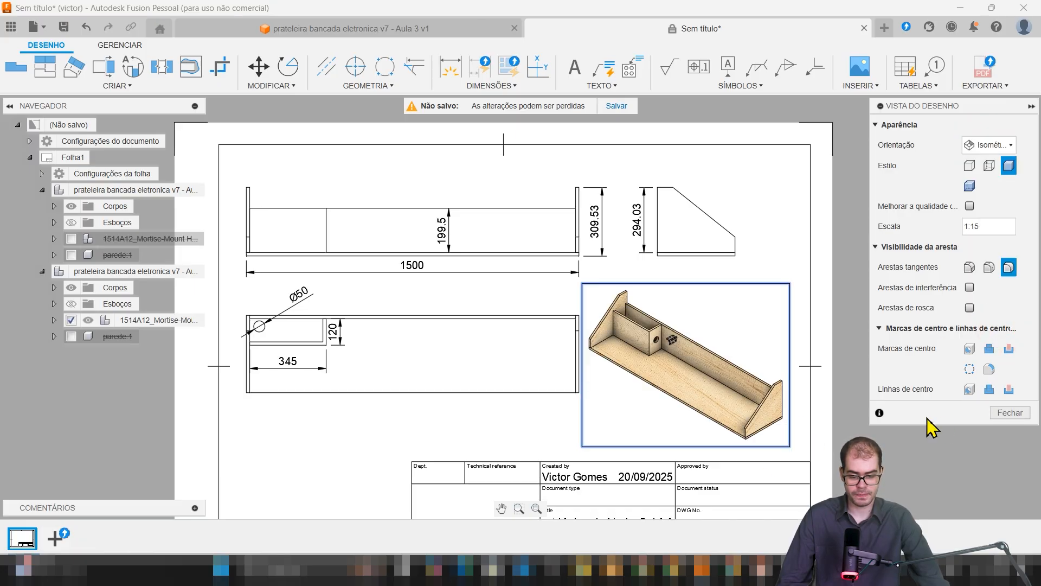
pyautogui.click(1010, 413)
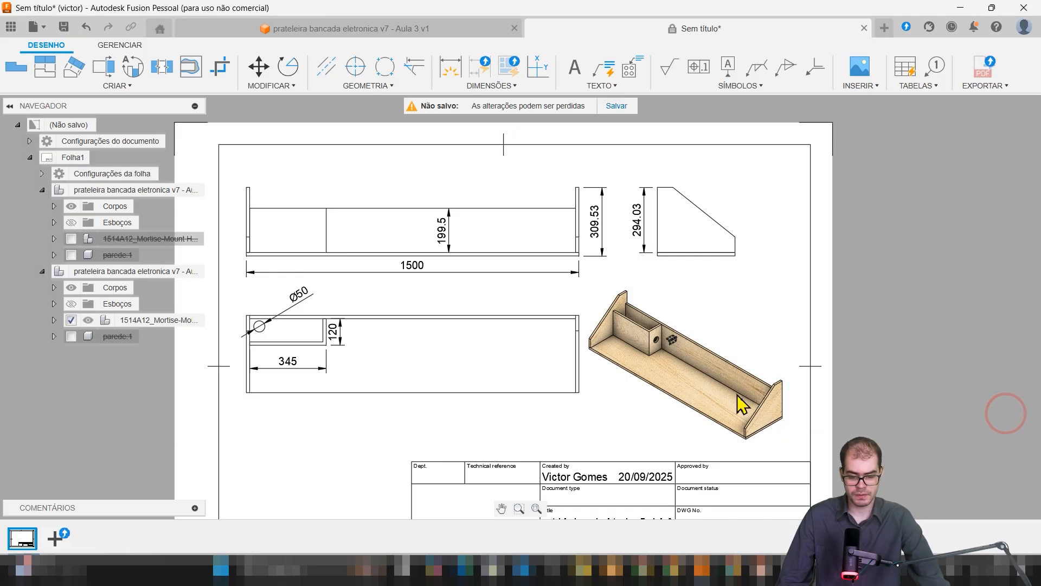
# Examine the mortise-mount hinge on the back panel in the isometric view and locate its component in the browser
pyautogui.scroll(10, 645, 314)
pyautogui.scroll(-10, 638, 332)
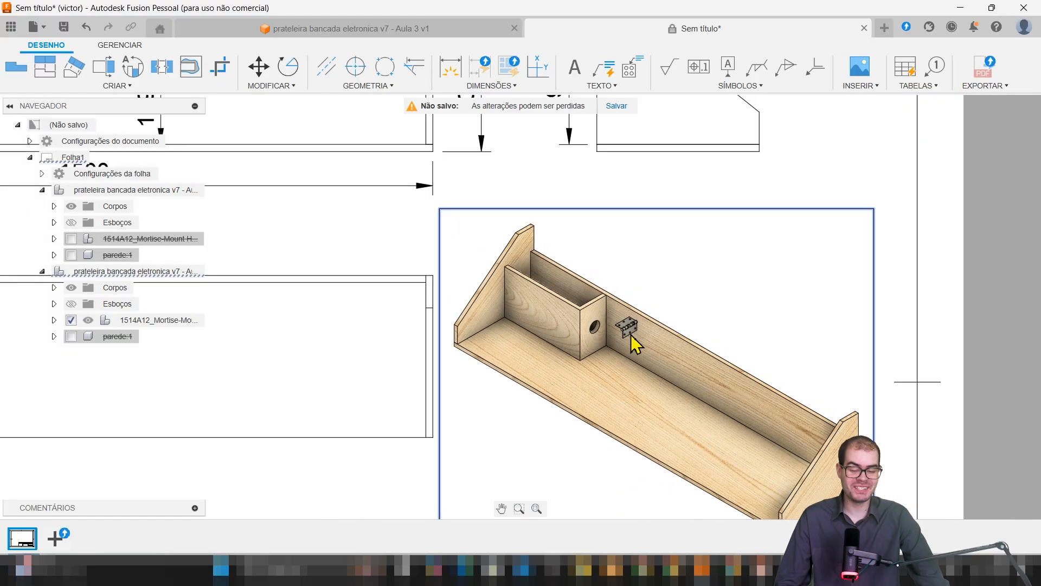
pyautogui.scroll(-2, 627, 325)
pyautogui.scroll(8, 627, 326)
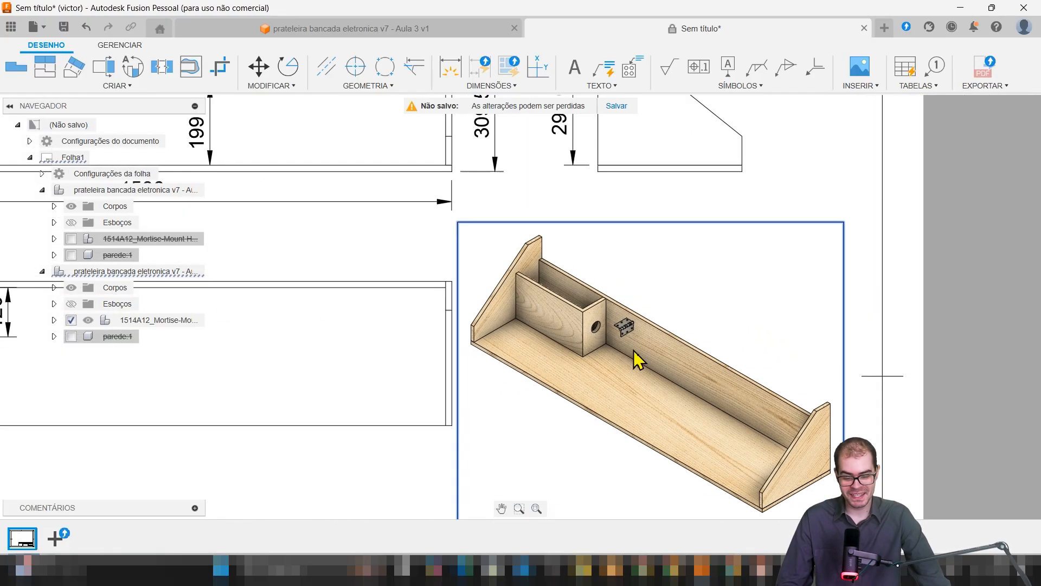
pyautogui.scroll(-6, 625, 323)
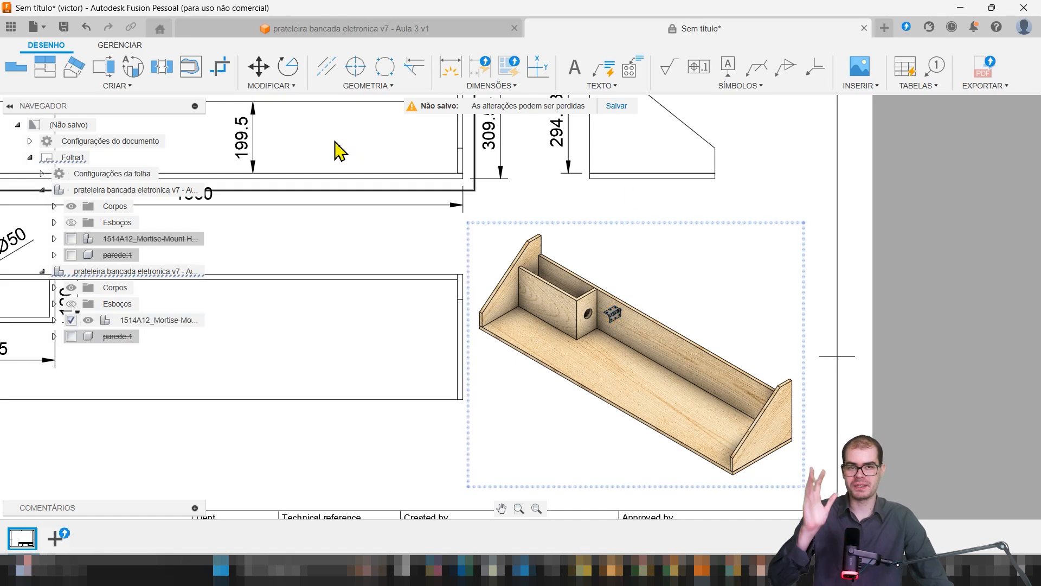
pyautogui.click(77, 322)
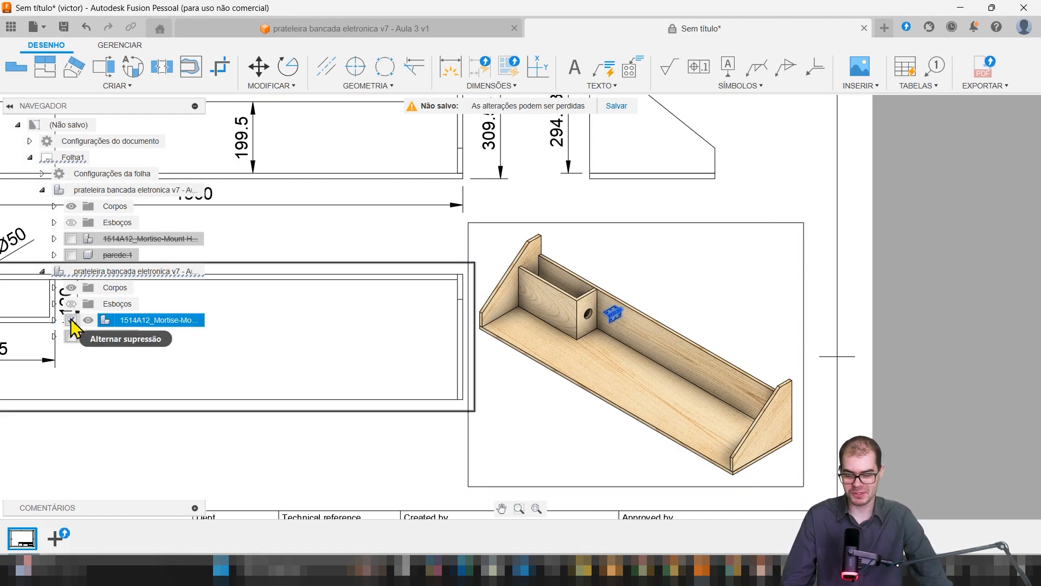
pyautogui.scroll(-1, 602, 319)
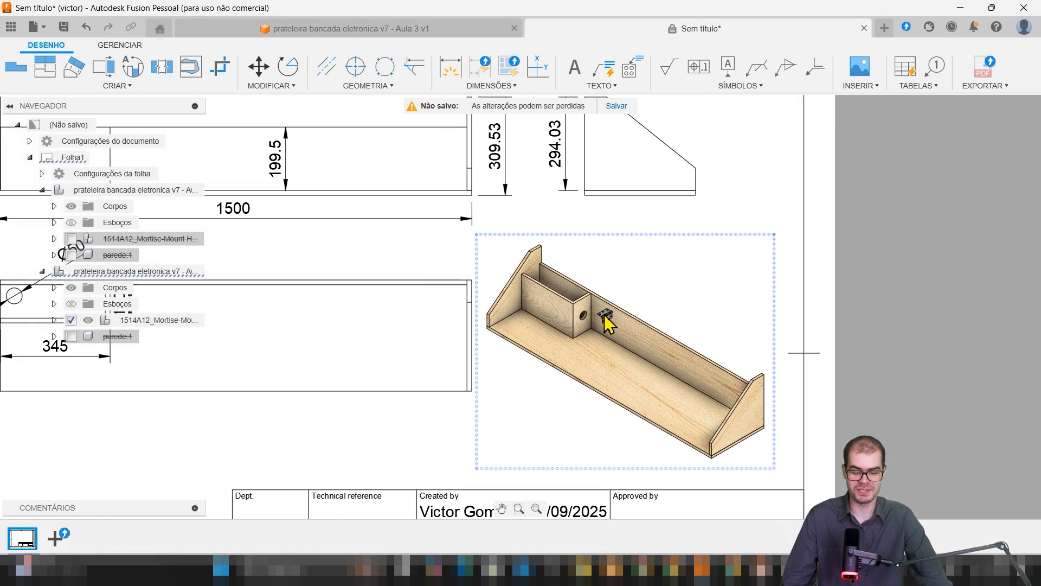
# Suppress the mortise-mount hinge component 1514A12 in the isometric view
pyautogui.scroll(5, 606, 319)
pyautogui.click(73, 321)
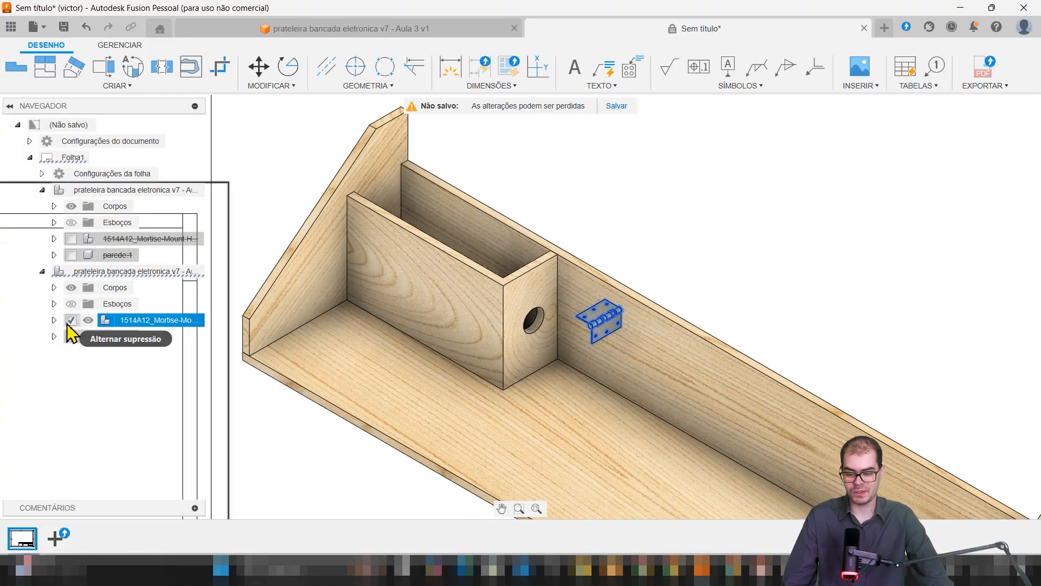
pyautogui.click(72, 320)
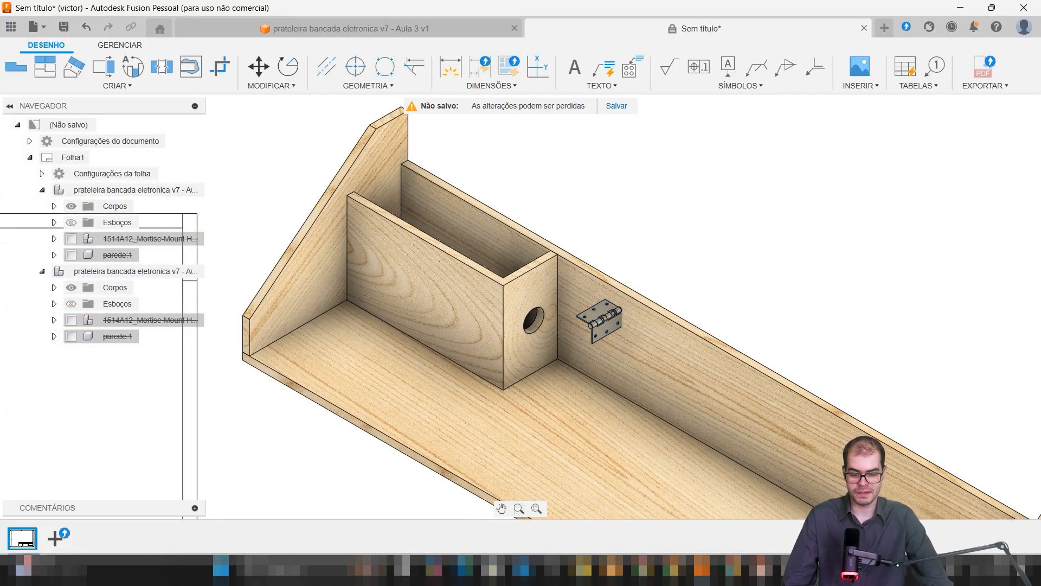
pyautogui.scroll(-6, 567, 333)
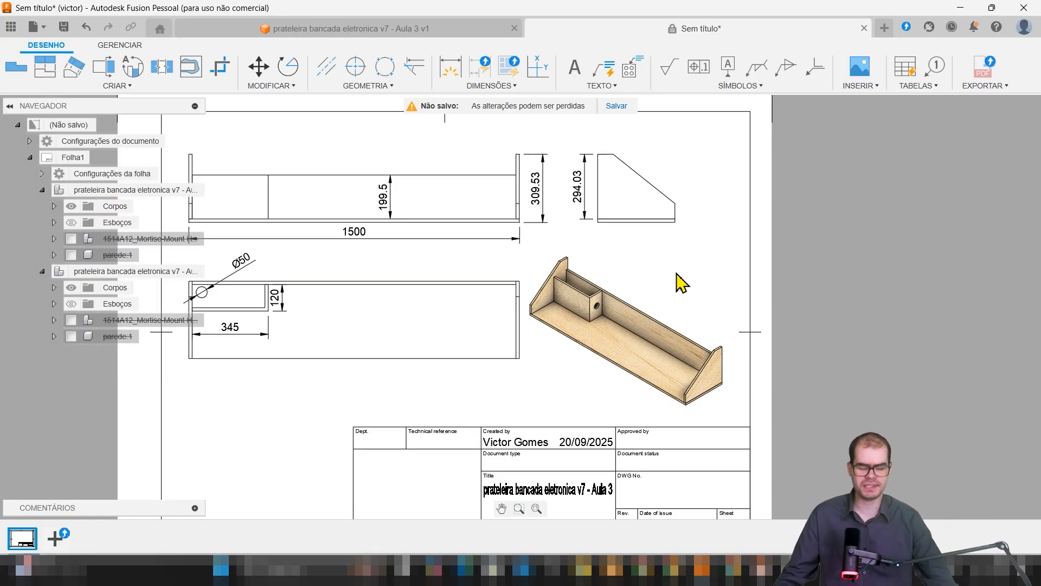
# Open the title block for editing, examine its document type, title and drawing number fields, and leave it without changes
pyautogui.scroll(-2, 645, 292)
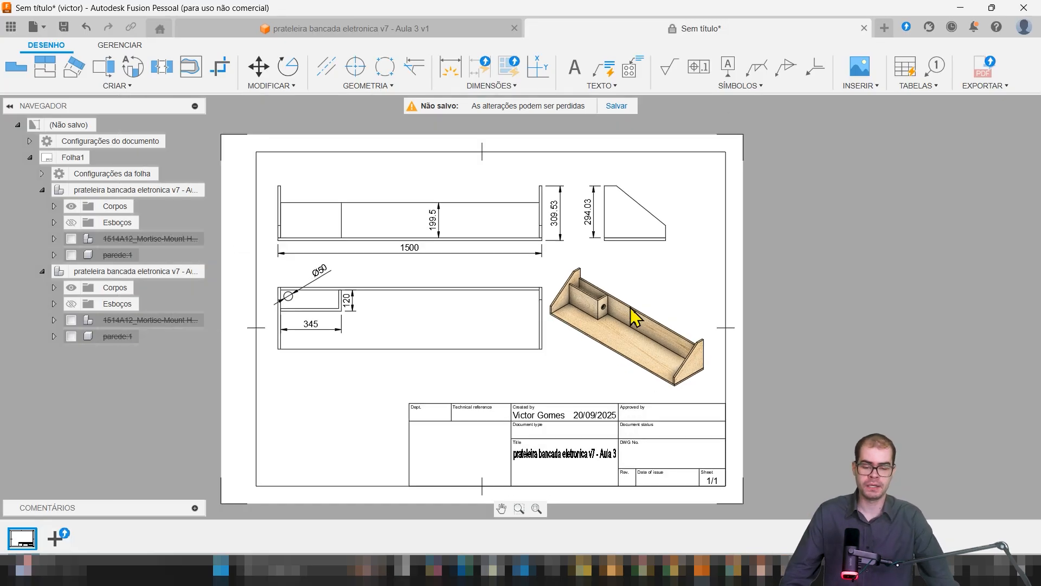
pyautogui.moveTo(638, 278); pyautogui.dragTo(655, 253, button='middle')
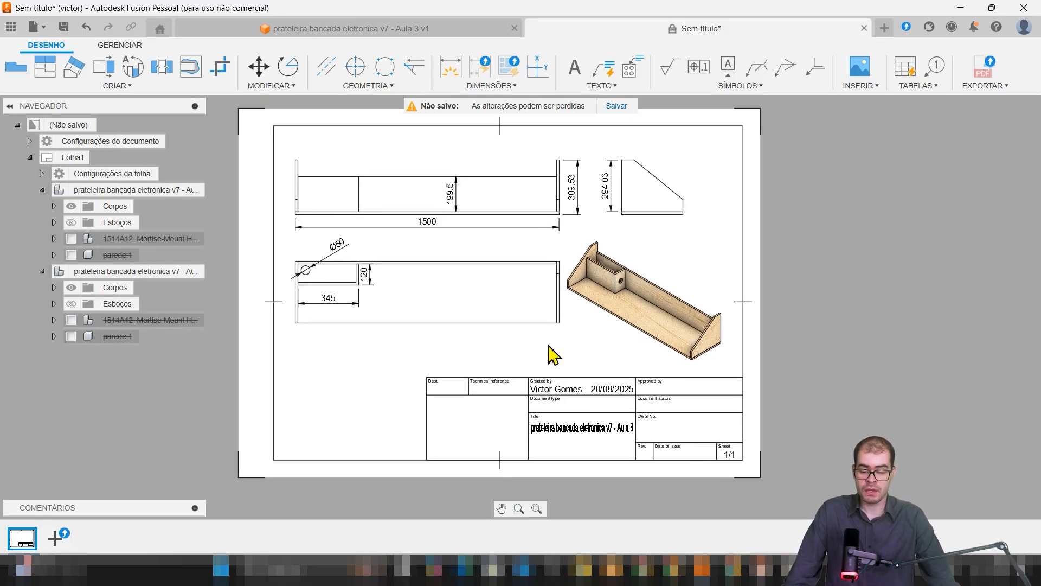
pyautogui.scroll(2, 576, 335)
pyautogui.scroll(-2, 699, 289)
pyautogui.moveTo(741, 196); pyautogui.dragTo(745, 234, button='middle')
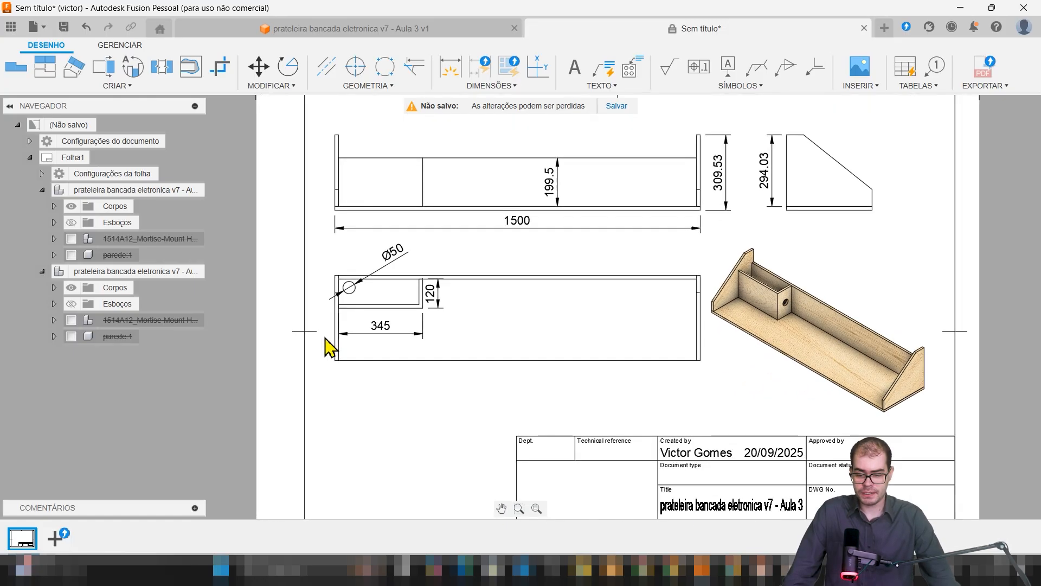
pyautogui.scroll(3, 331, 344)
pyautogui.moveTo(591, 407); pyautogui.dragTo(400, 216, button='middle')
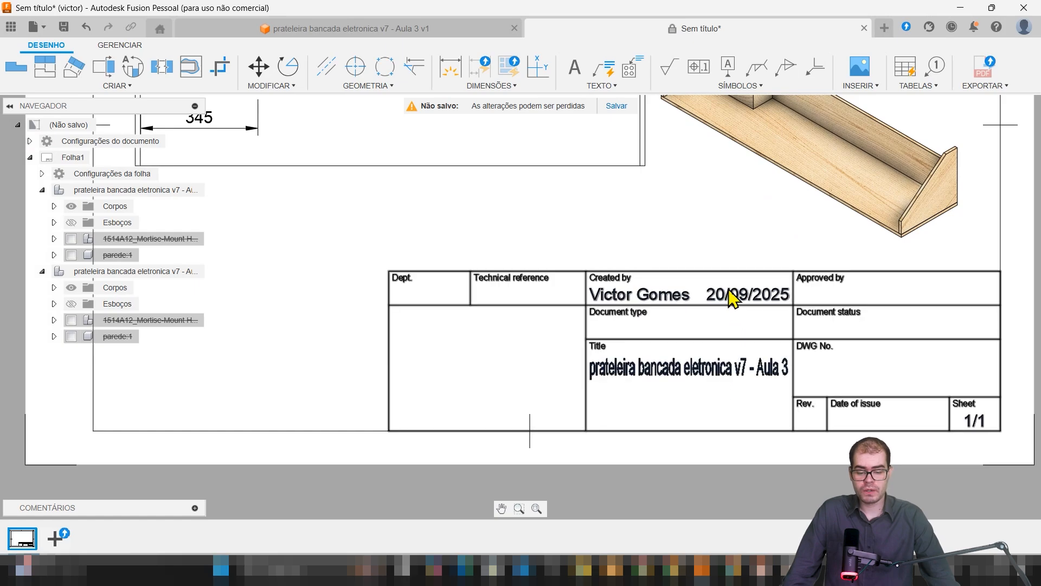
pyautogui.doubleClick(641, 301)
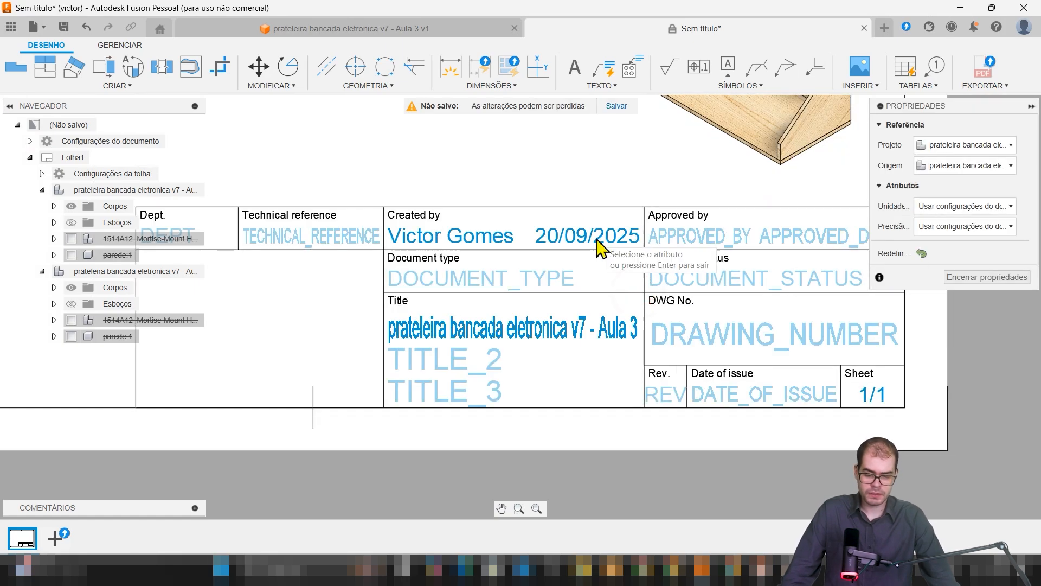
pyautogui.click(463, 288)
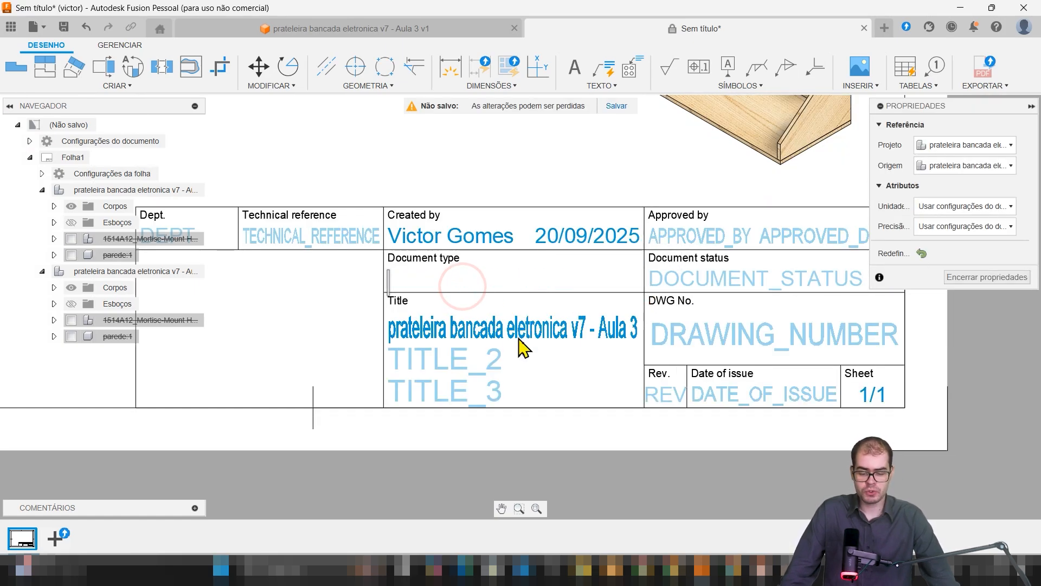
pyautogui.click(494, 331)
pyautogui.doubleClick(473, 330)
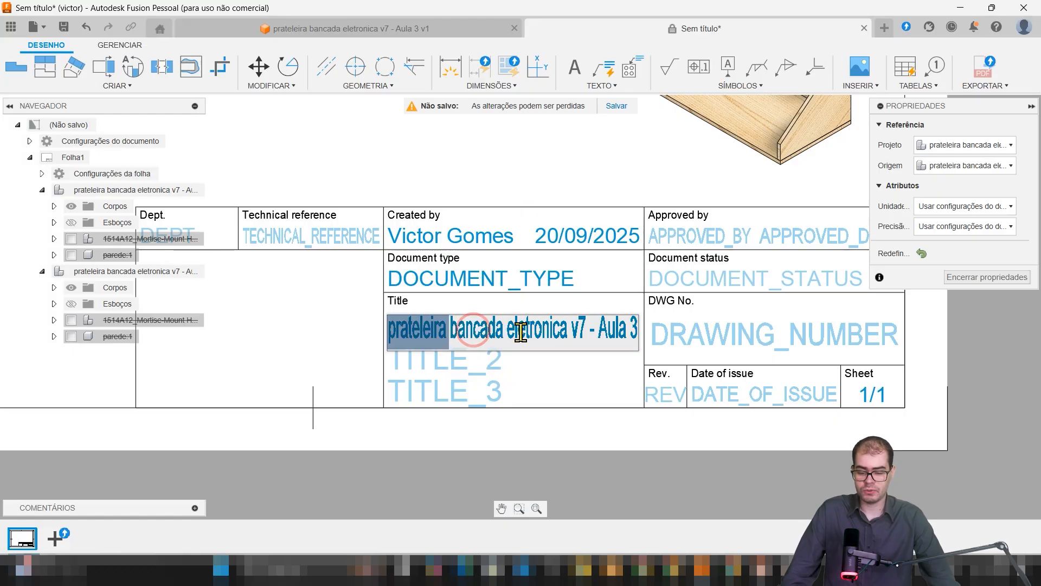
pyautogui.click(711, 339)
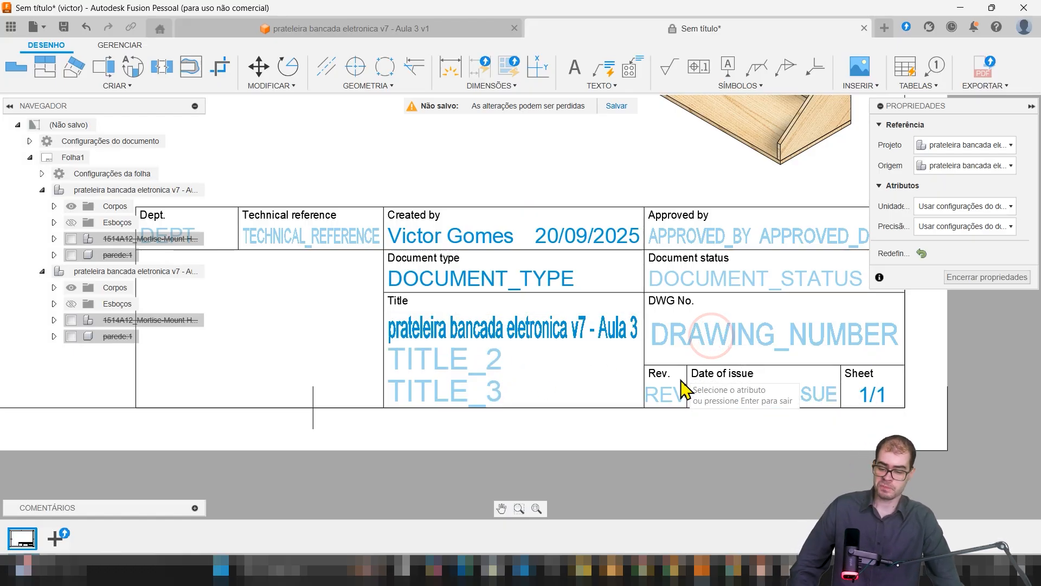
pyautogui.press('Escape')
pyautogui.press('Escape')
pyautogui.press('Escape')
pyautogui.press('Escape')
pyautogui.click(402, 326)
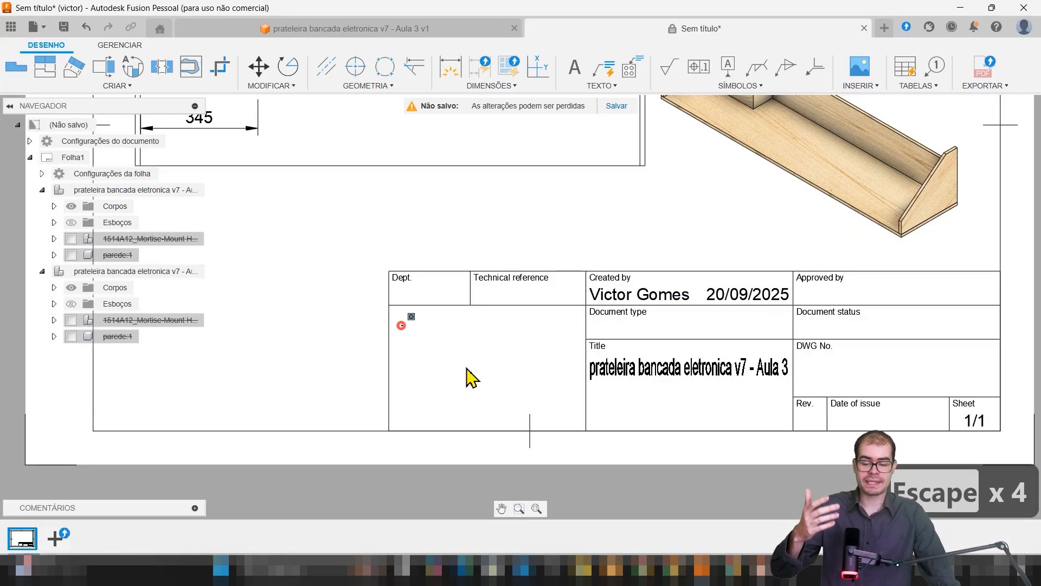
pyautogui.click(550, 416)
# Place a text box in the empty area below the top view, near the 345 dimension
pyautogui.scroll(-2, 466, 343)
pyautogui.moveTo(395, 236); pyautogui.dragTo(417, 380, button='middle')
pyautogui.click(494, 415)
pyautogui.scroll(-1, 574, 395)
pyautogui.moveTo(574, 395); pyautogui.dragTo(552, 316, button='middle')
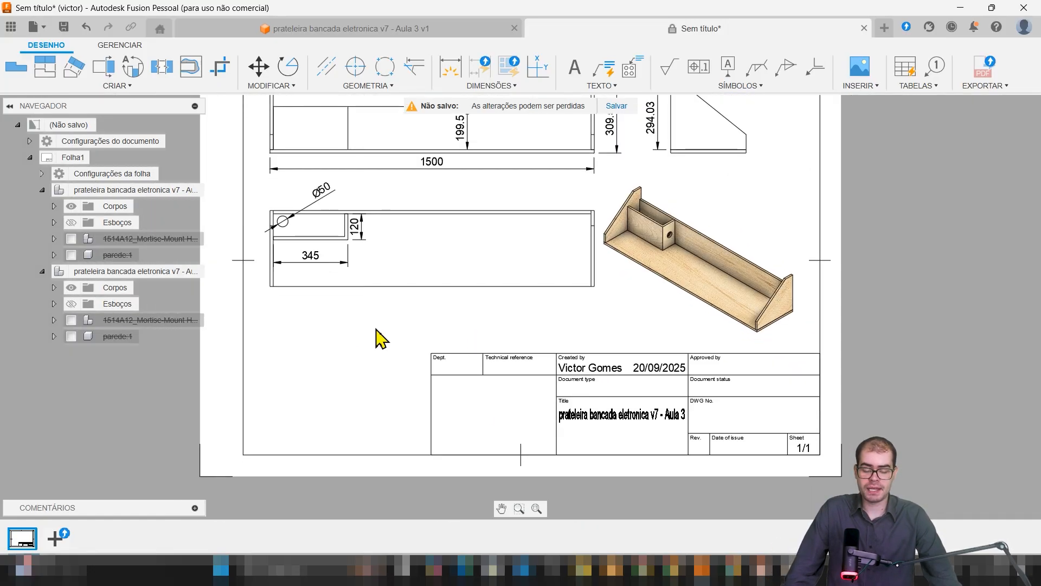
pyautogui.moveTo(502, 279); pyautogui.dragTo(488, 360, button='middle')
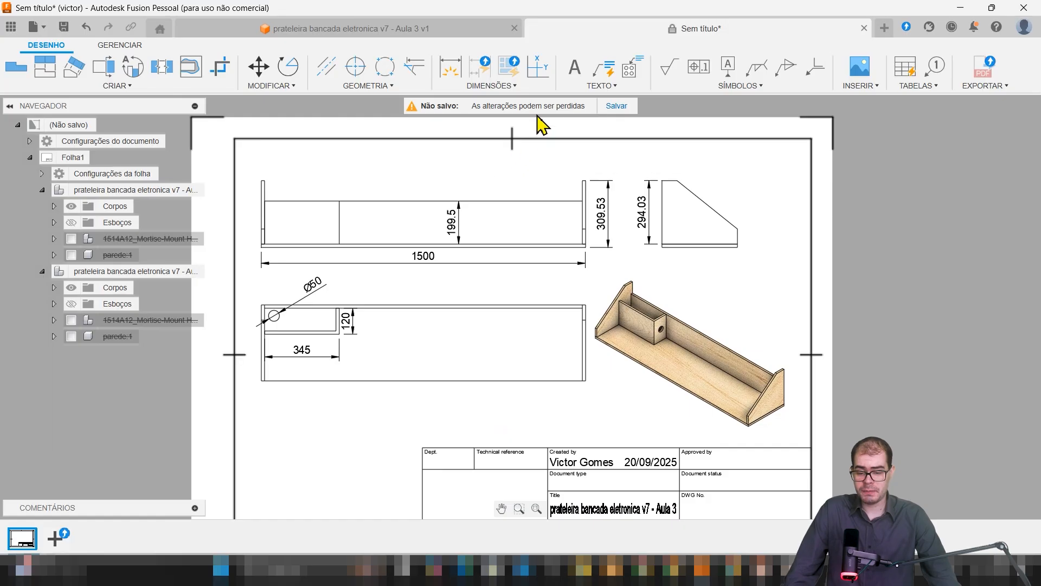
pyautogui.click(577, 76)
pyautogui.click(300, 401)
pyautogui.click(381, 414)
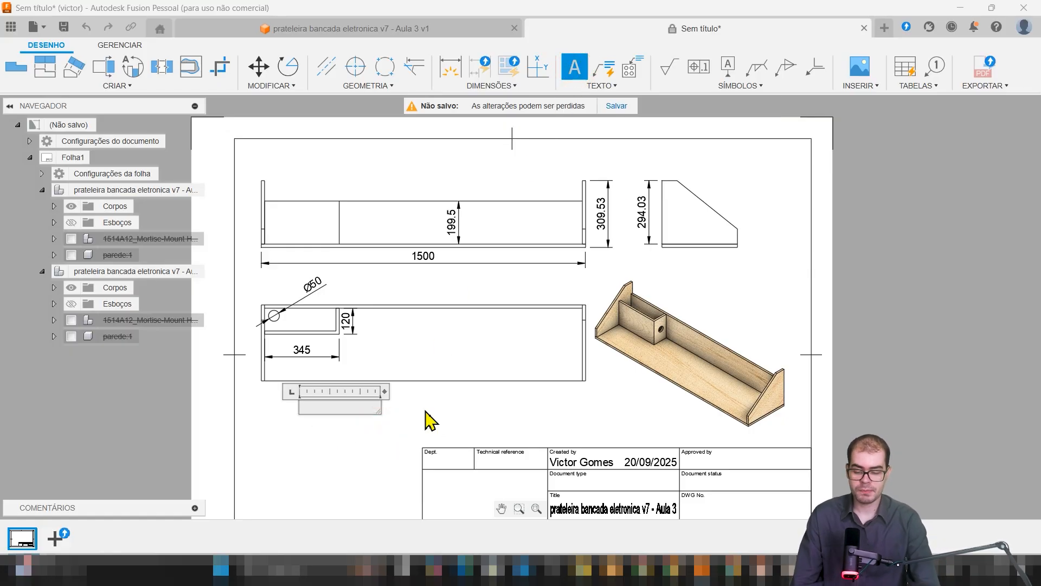
pyautogui.write('pratele')
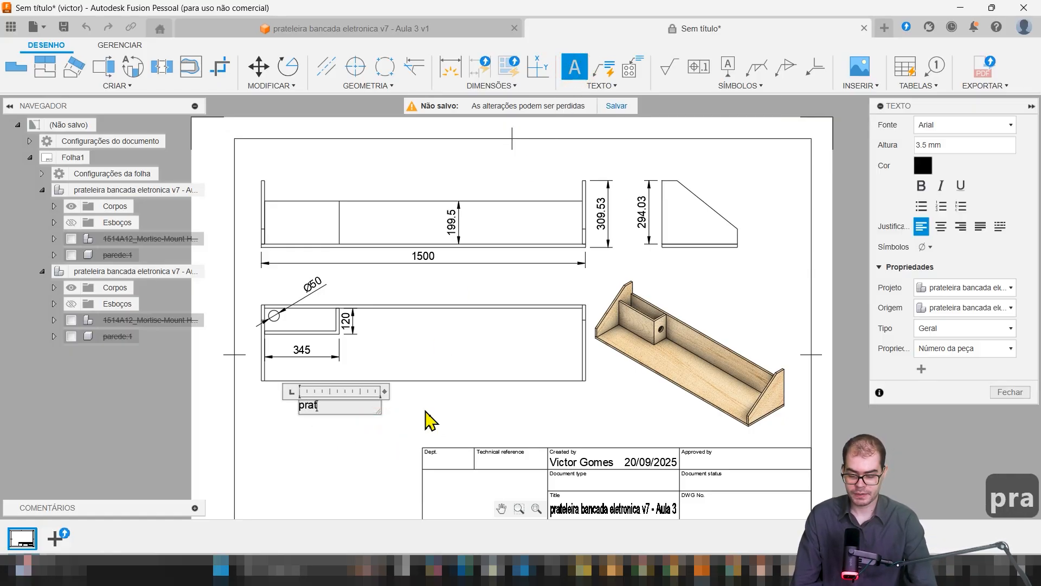
pyautogui.press('BackSpace')
pyautogui.press('BackSpace')
pyautogui.press('BackSpace')
pyautogui.press('BackSpace')
pyautogui.press('BackSpace')
pyautogui.press('BackSpace')
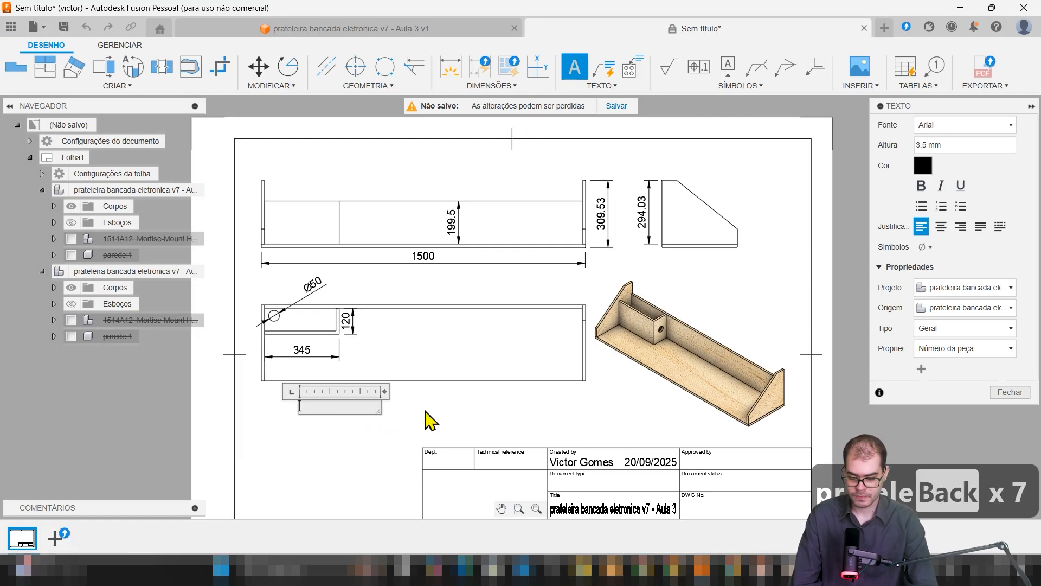
# Write "placas de madeira de 1,5cm" in the text box
pyautogui.write('madeir')
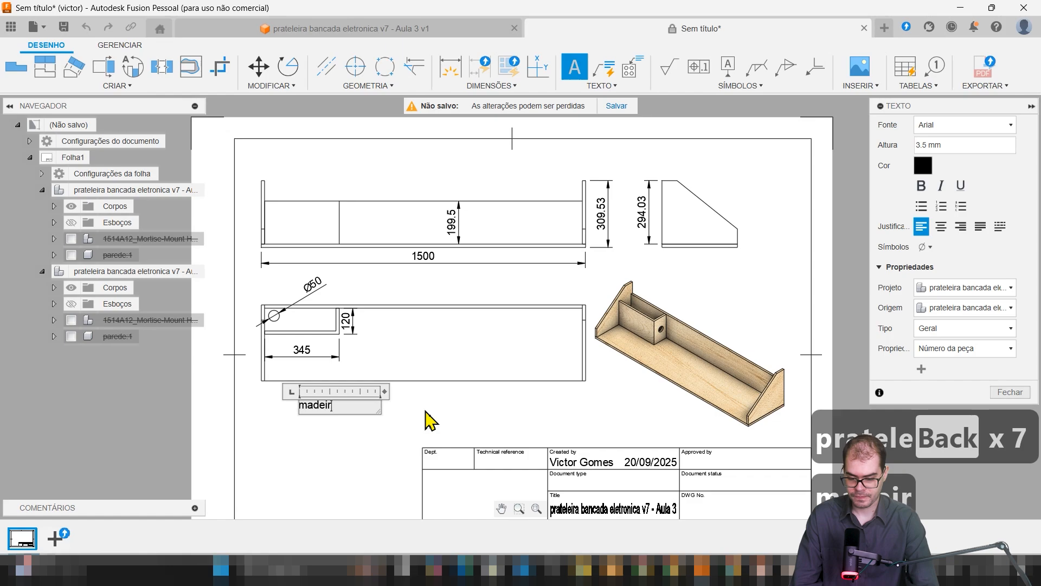
pyautogui.write('a de 1,5')
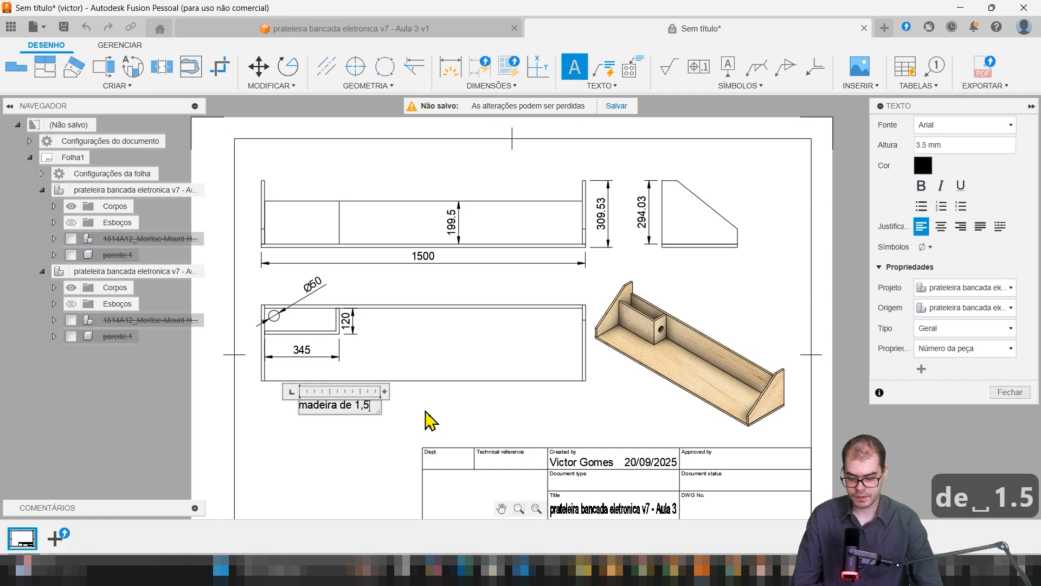
pyautogui.write('cm')
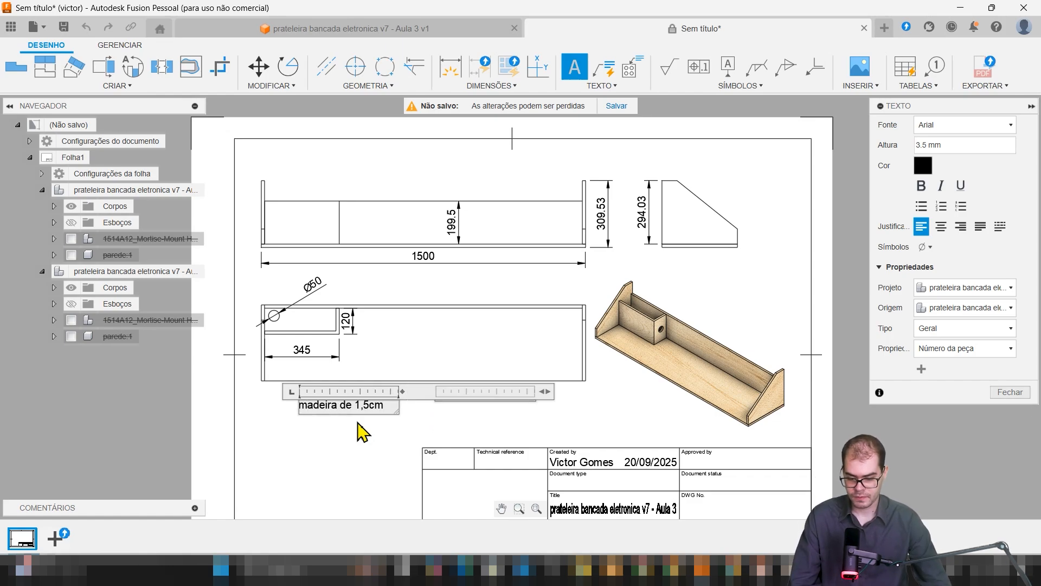
pyautogui.press('Left')
pyautogui.write('placas')
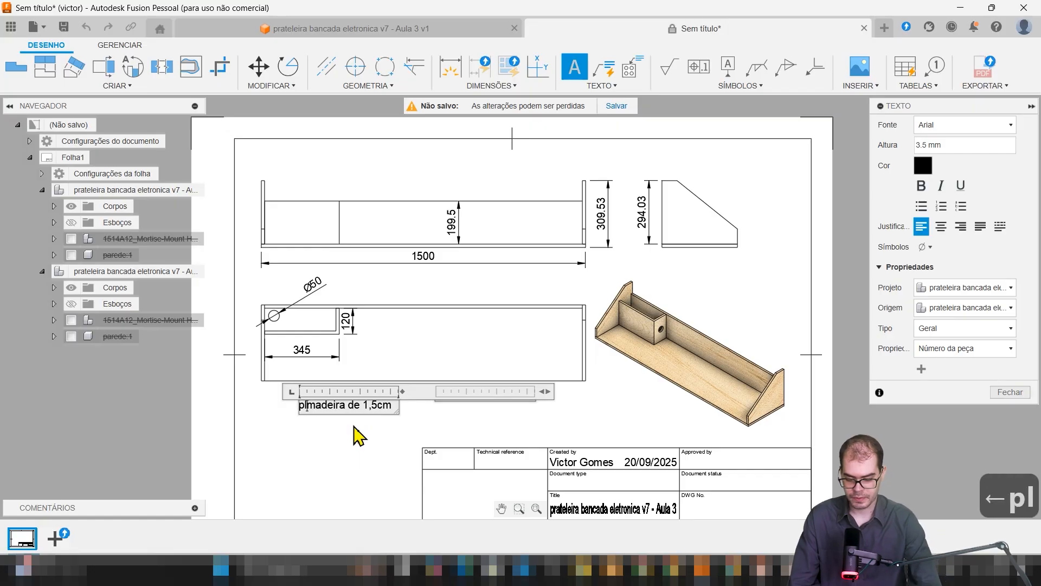
pyautogui.write(' de')
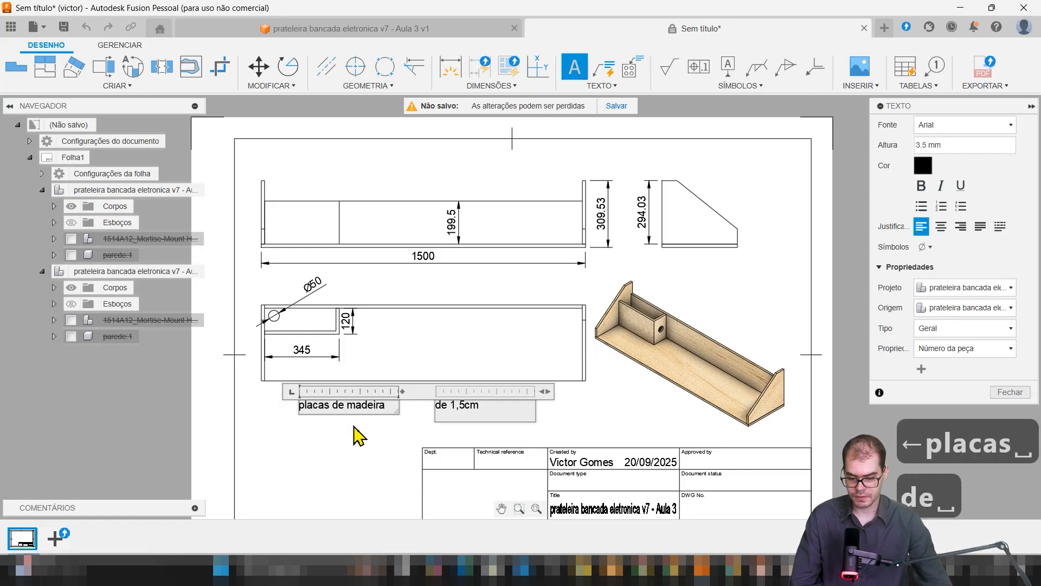
# Widen the material note so it fits on one line and move it slightly left below the top view
pyautogui.moveTo(397, 413); pyautogui.dragTo(450, 411)
pyautogui.click(453, 439)
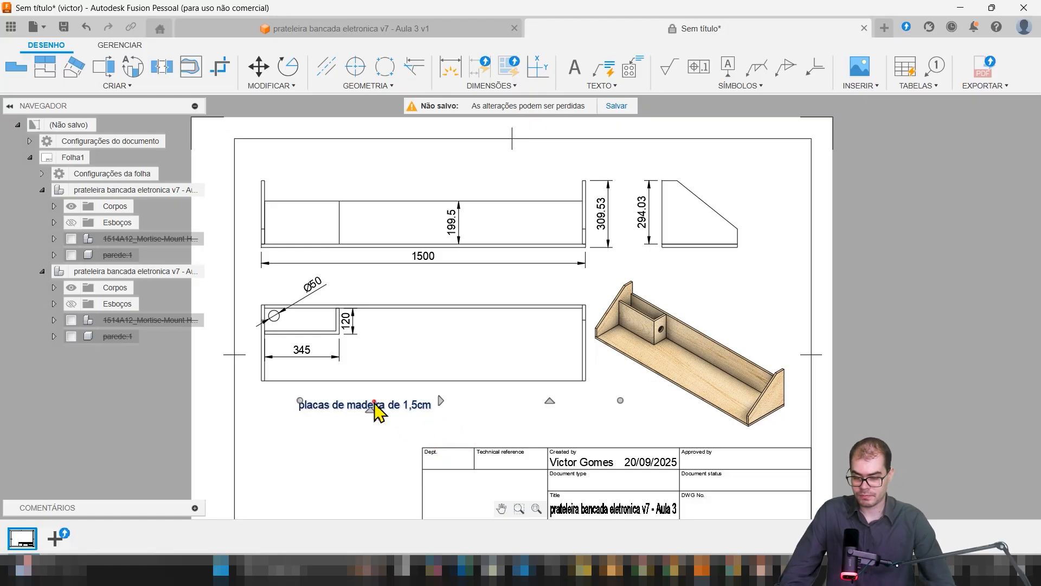
pyautogui.moveTo(376, 413); pyautogui.dragTo(333, 411)
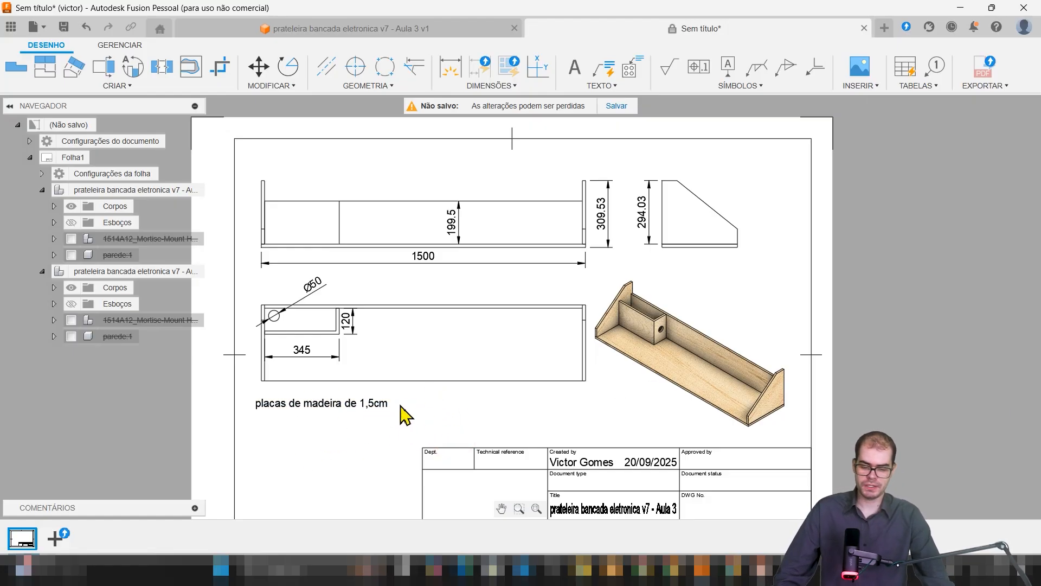
# Print the current sheet with the Microsoft Print to PDF printer on A4 landscape at 1:1 scale
pyautogui.moveTo(556, 325); pyautogui.dragTo(526, 285, button='middle')
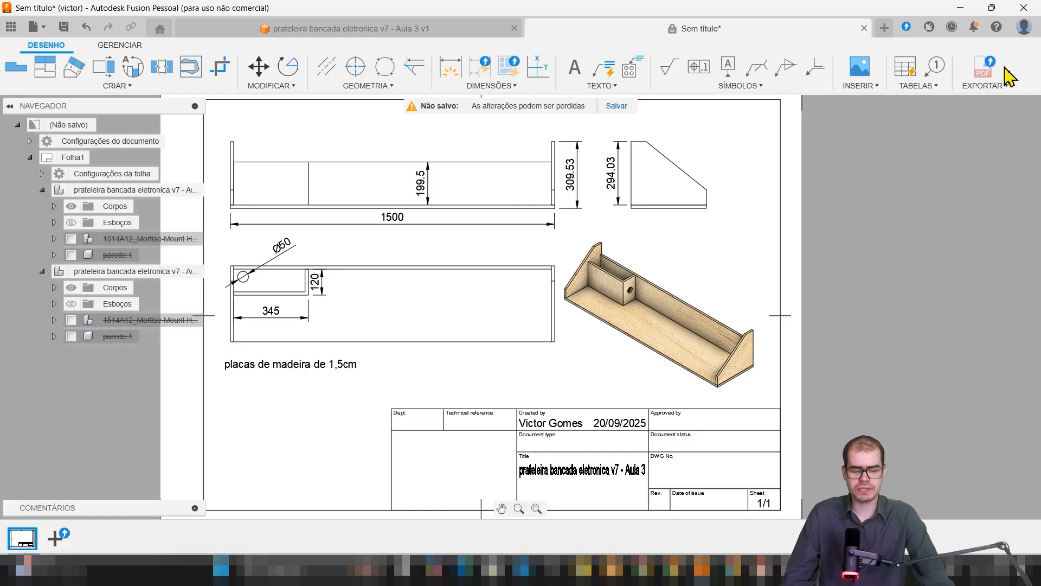
pyautogui.click(983, 88)
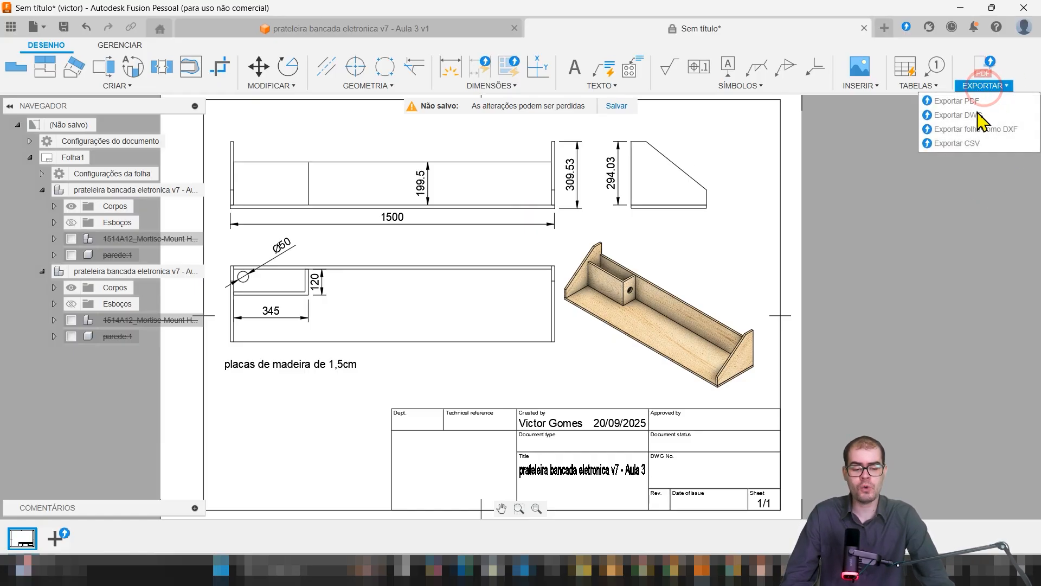
pyautogui.click(993, 86)
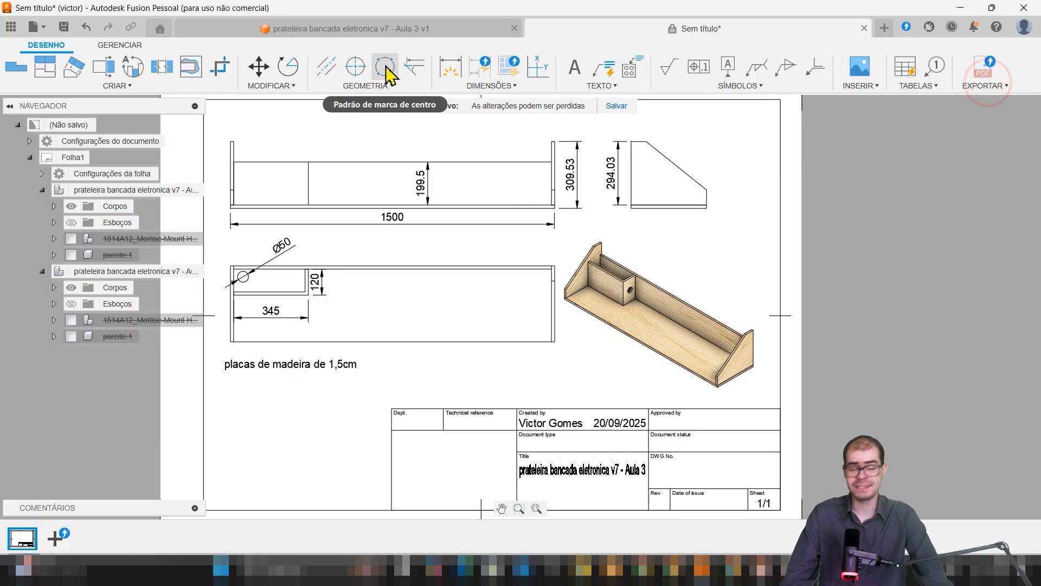
pyautogui.click(35, 27)
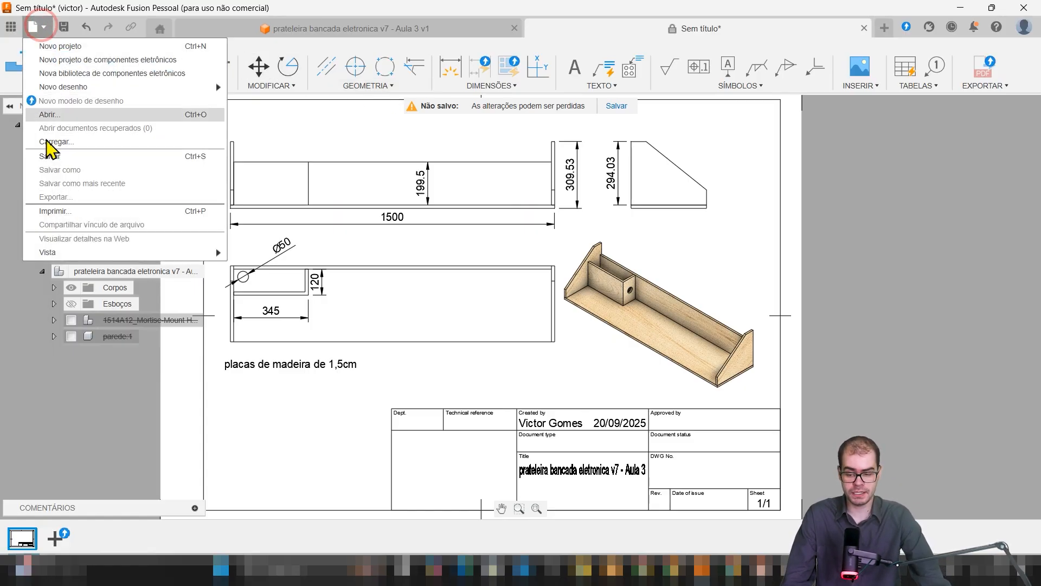
pyautogui.click(67, 210)
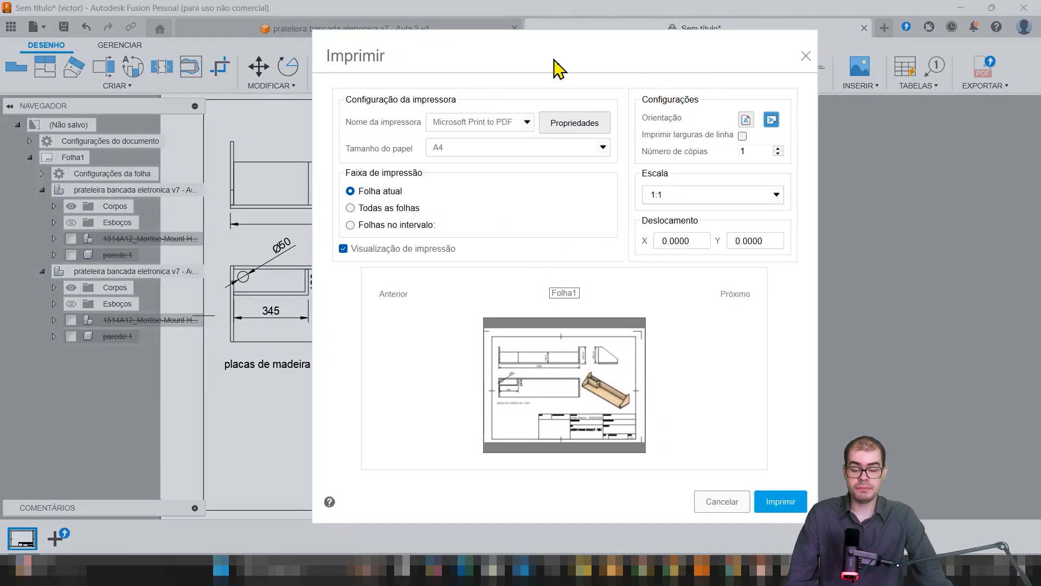
pyautogui.click(513, 124)
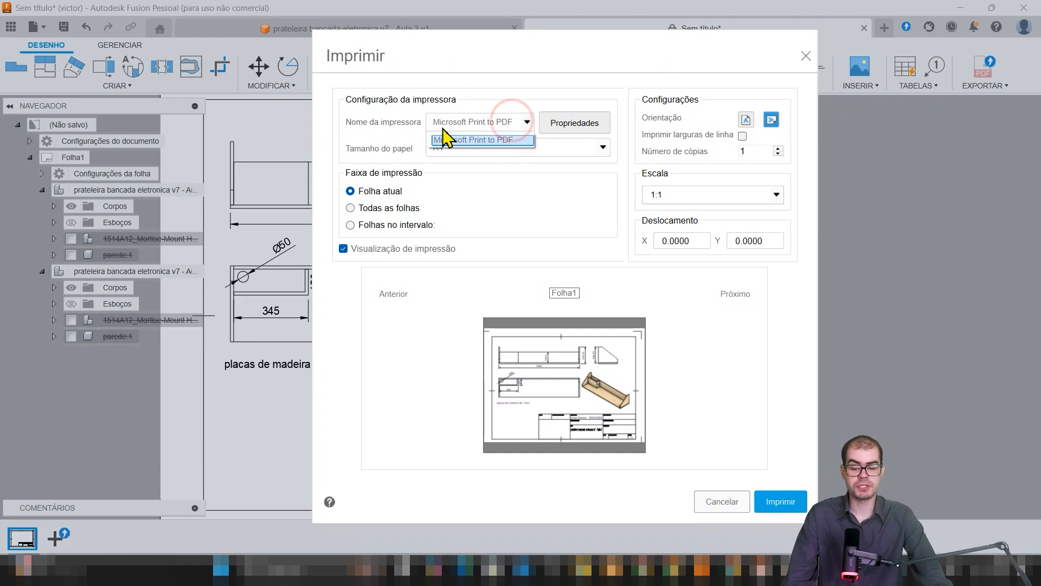
pyautogui.click(506, 138)
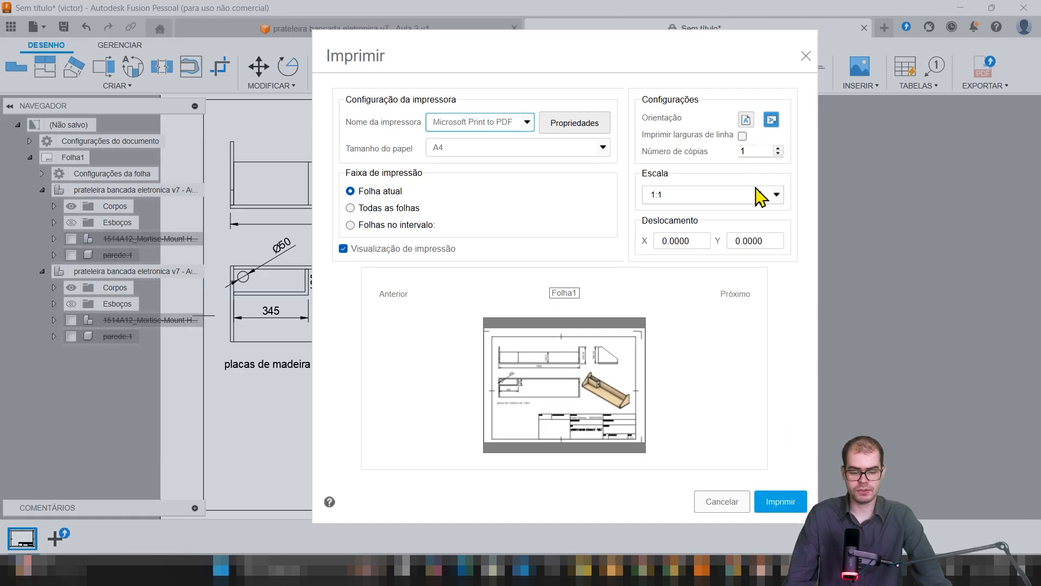
pyautogui.click(785, 505)
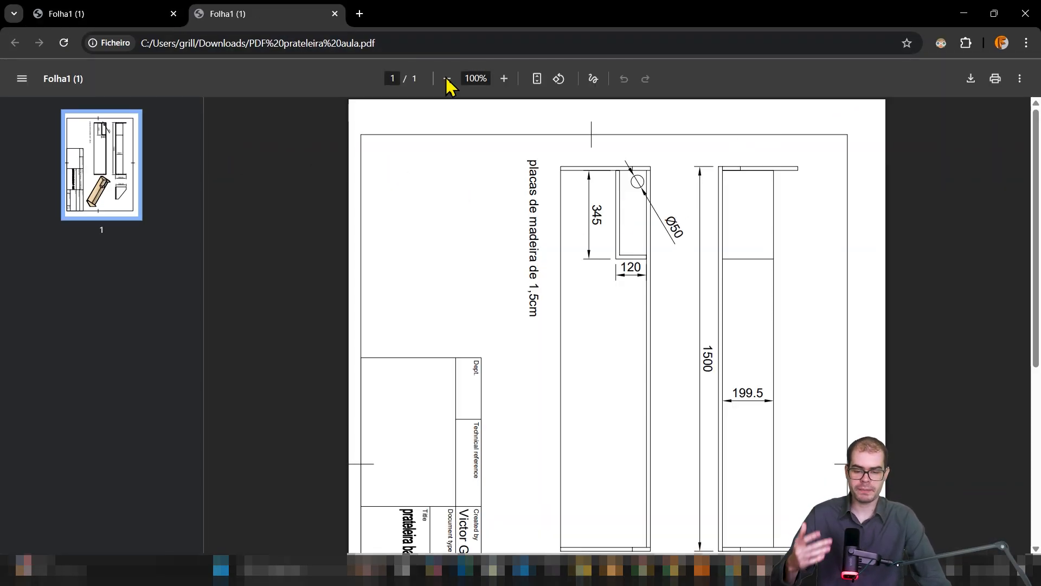
# Switch to the printed PDF in the browser, rotate the page to landscape and review the sheet
pyautogui.click(559, 79)
pyautogui.scroll(-2, 681, 249)
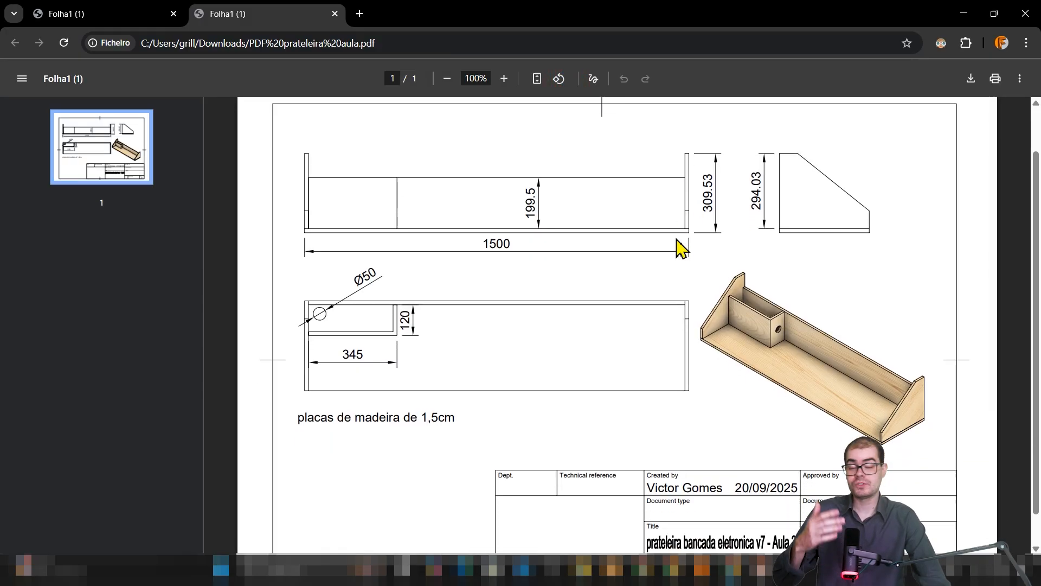